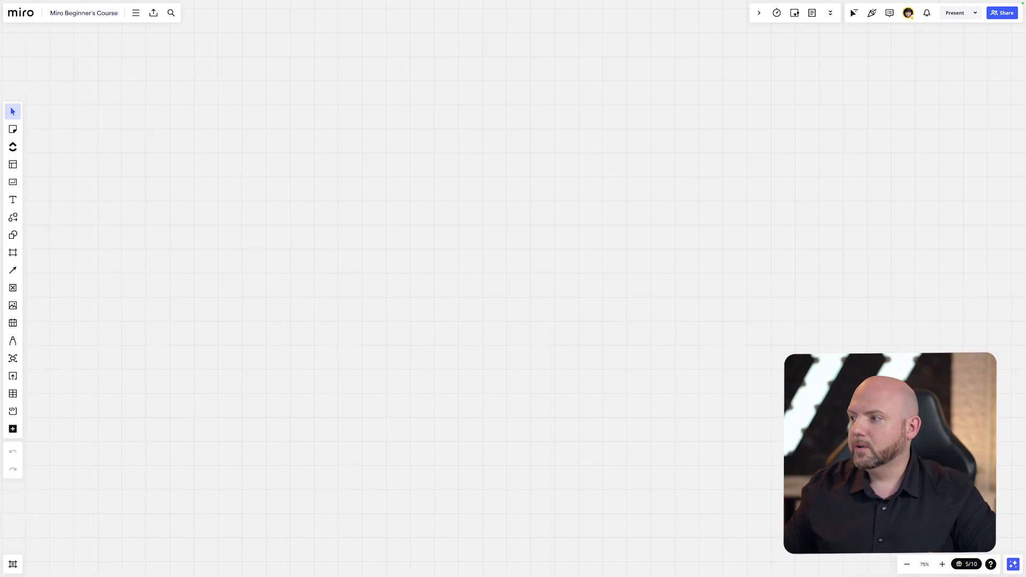
# Add a rounded square shape to the empty board
pyautogui.click(12, 238)
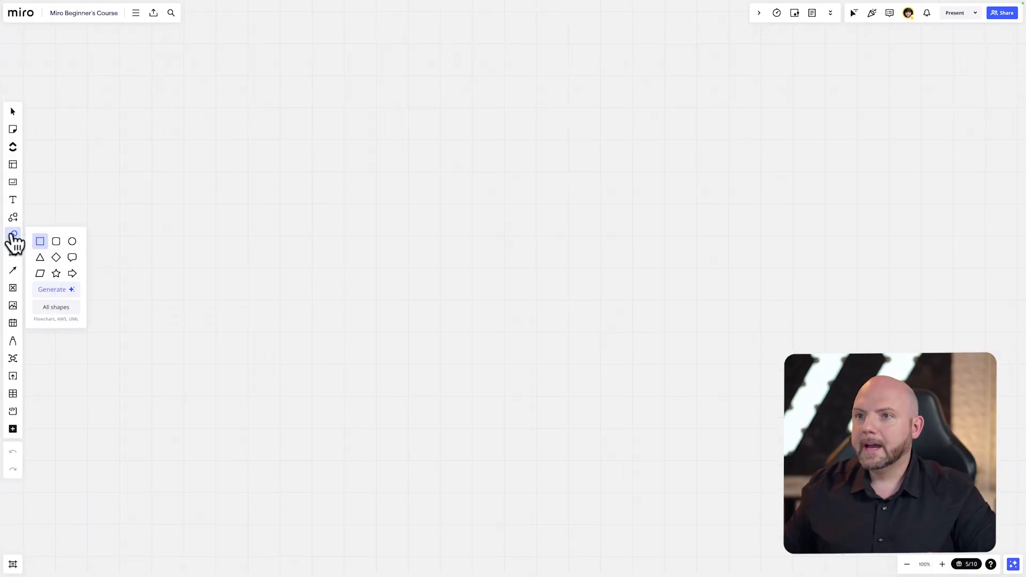
pyautogui.click(380, 259)
pyautogui.click(502, 325)
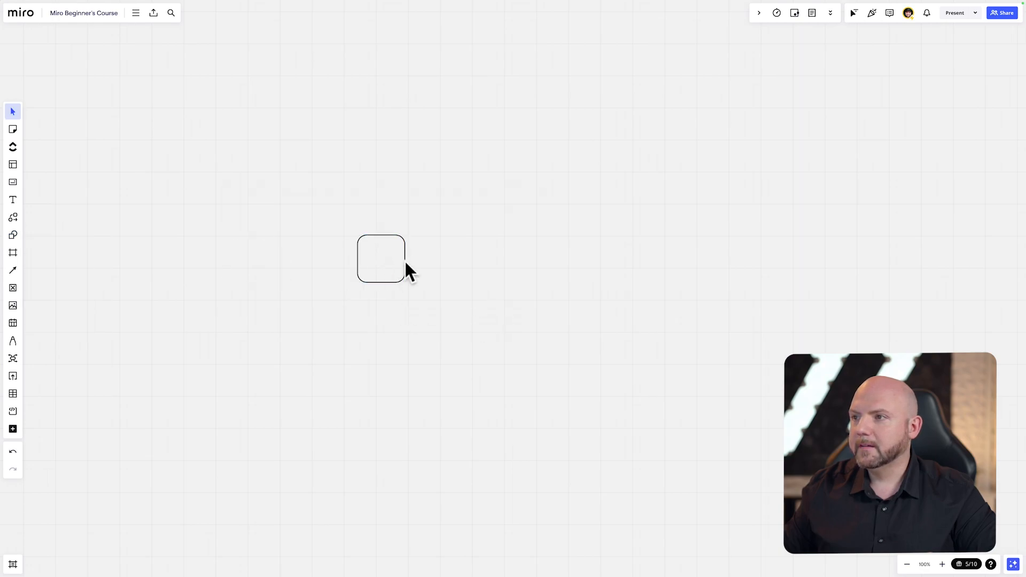
# Zoom in and out on the rounded square to try the board's different zoom controls
pyautogui.scroll(5, 387, 262)
pyautogui.scroll(-5, 386, 261)
pyautogui.scroll(4, 387, 262)
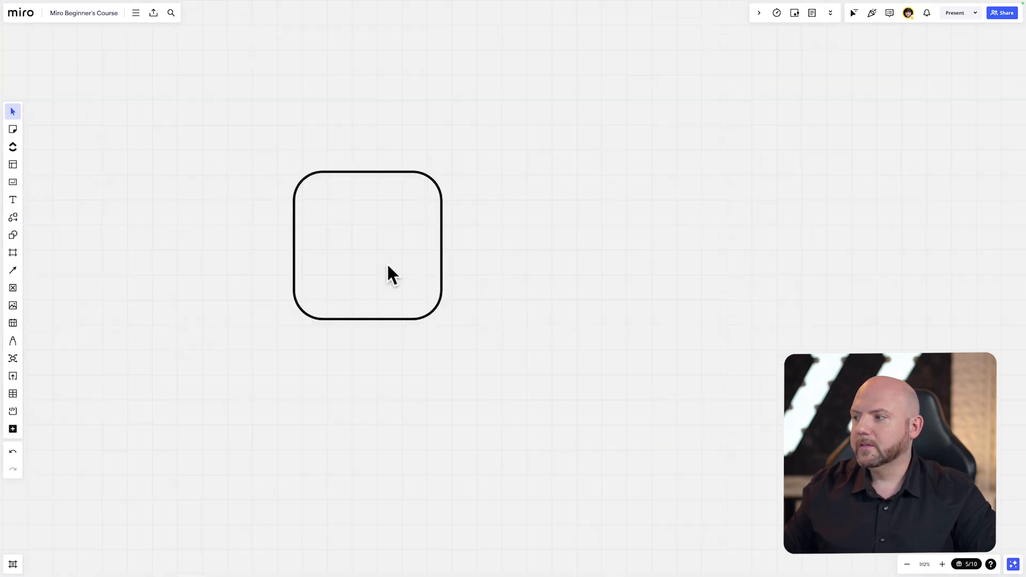
pyautogui.scroll(-4, 386, 261)
pyautogui.scroll(-4, 388, 266)
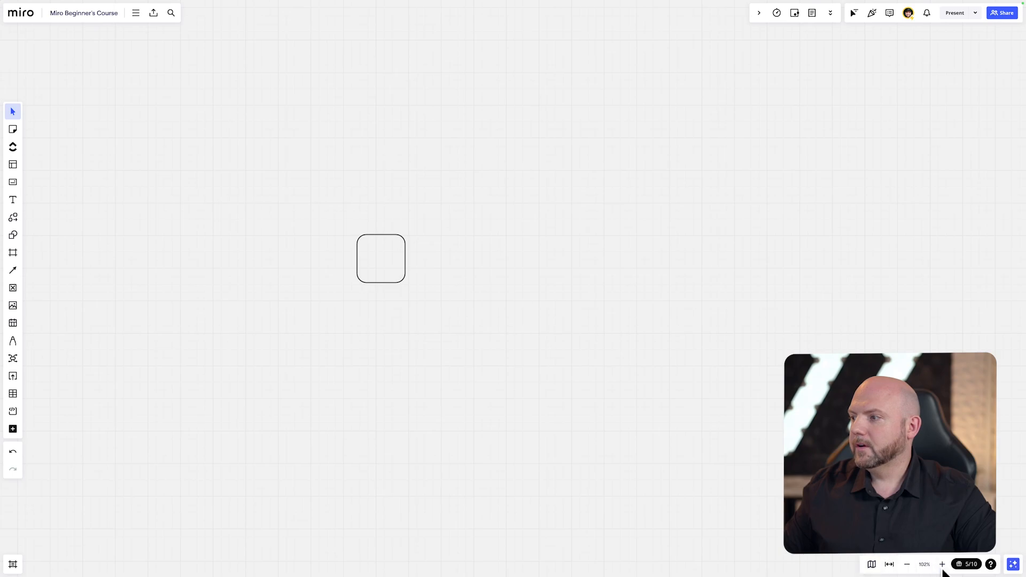
pyautogui.click(942, 564)
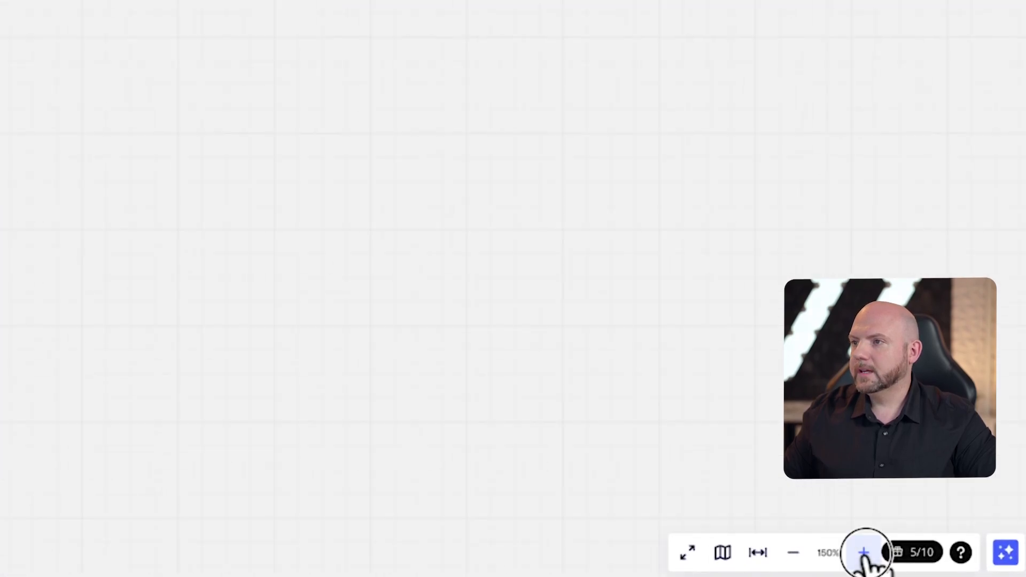
pyautogui.click(792, 553)
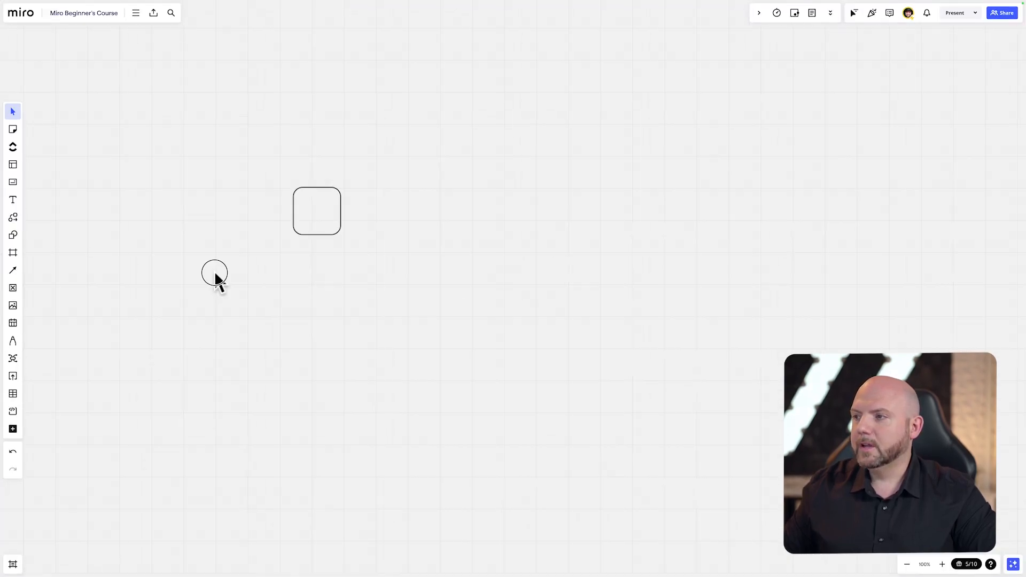
# Pan the board in different directions around the rounded square and reset the zoom to 100%
pyautogui.moveTo(543, 326); pyautogui.dragTo(555, 330)
pyautogui.moveTo(255, 325); pyautogui.dragTo(224, 323)
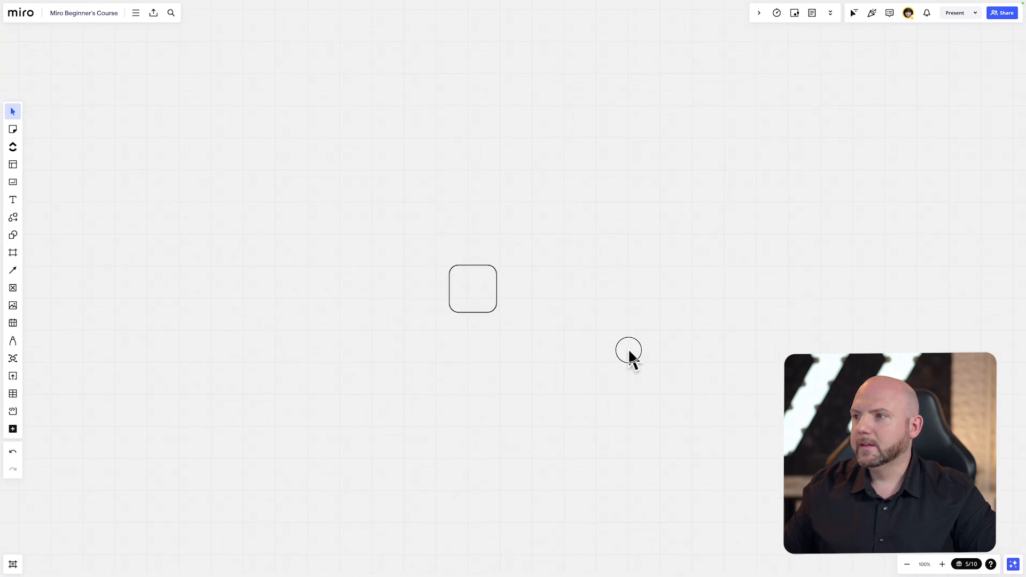
pyautogui.moveTo(397, 339); pyautogui.dragTo(388, 338)
pyautogui.moveTo(154, 332); pyautogui.dragTo(379, 339)
pyautogui.moveTo(454, 350); pyautogui.dragTo(524, 350)
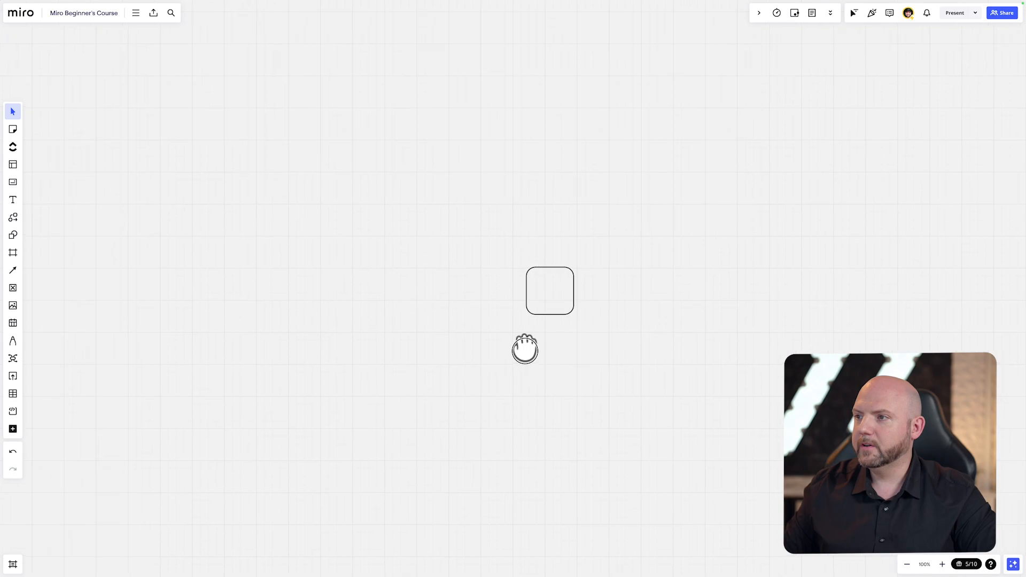
pyautogui.hotkey('ctrl', '-')
pyautogui.moveTo(598, 355); pyautogui.dragTo(501, 344)
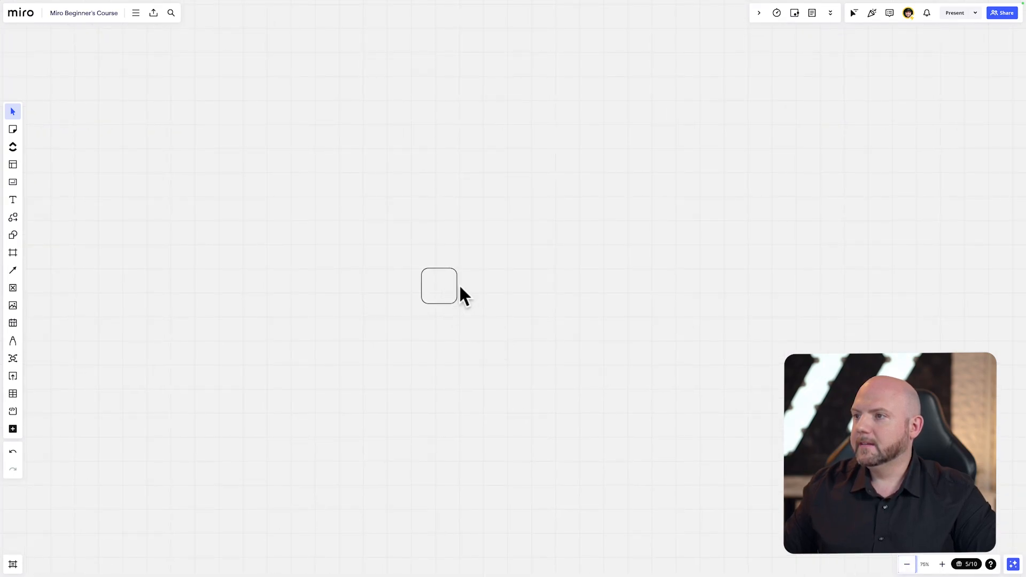
pyautogui.scroll(5, 428, 281)
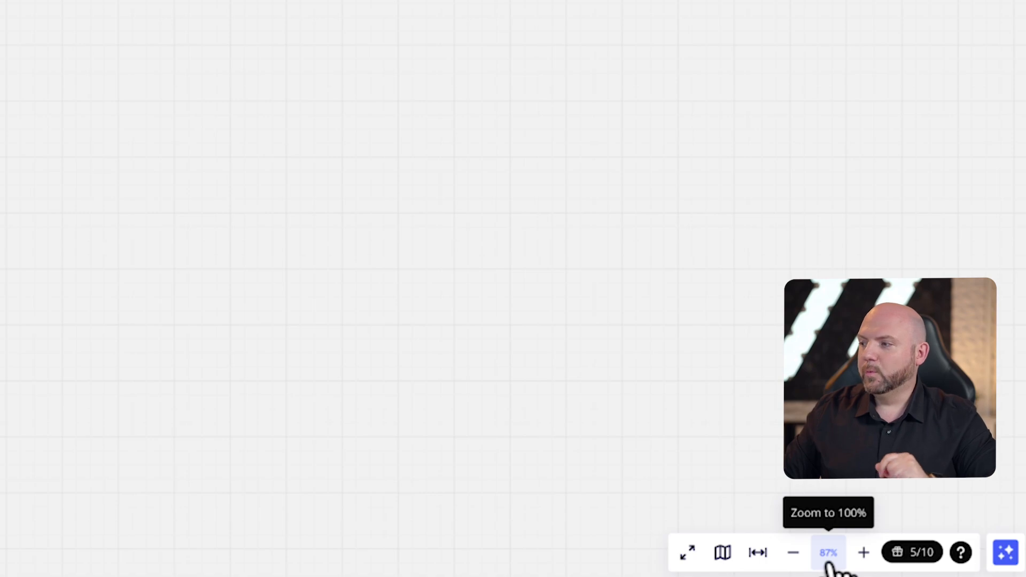
pyautogui.click(828, 556)
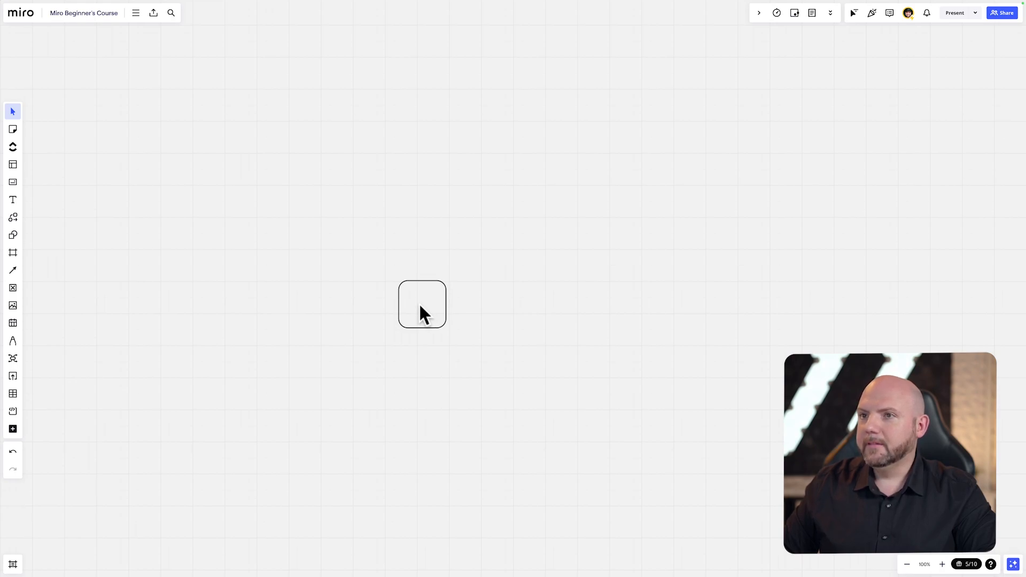
# Label the rounded square "Test"
pyautogui.rightClick(431, 290)
pyautogui.click(554, 358)
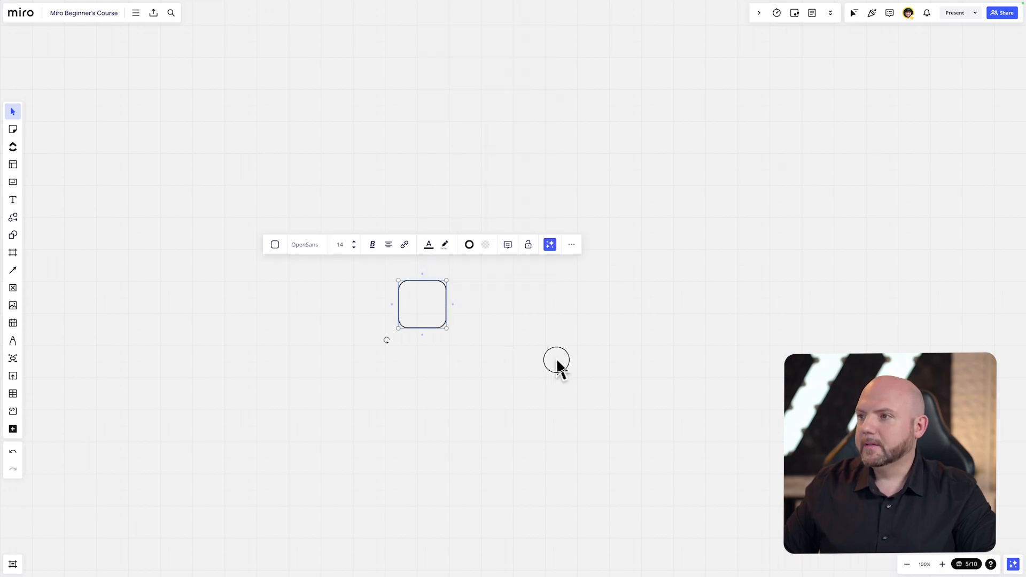
pyautogui.doubleClick(419, 302)
pyautogui.write('Test')
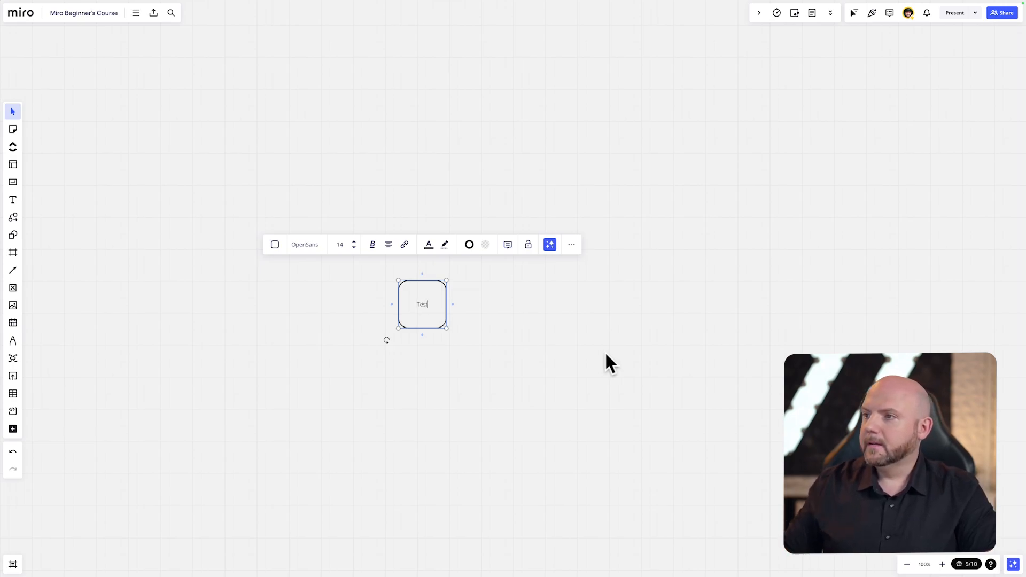
pyautogui.click(582, 373)
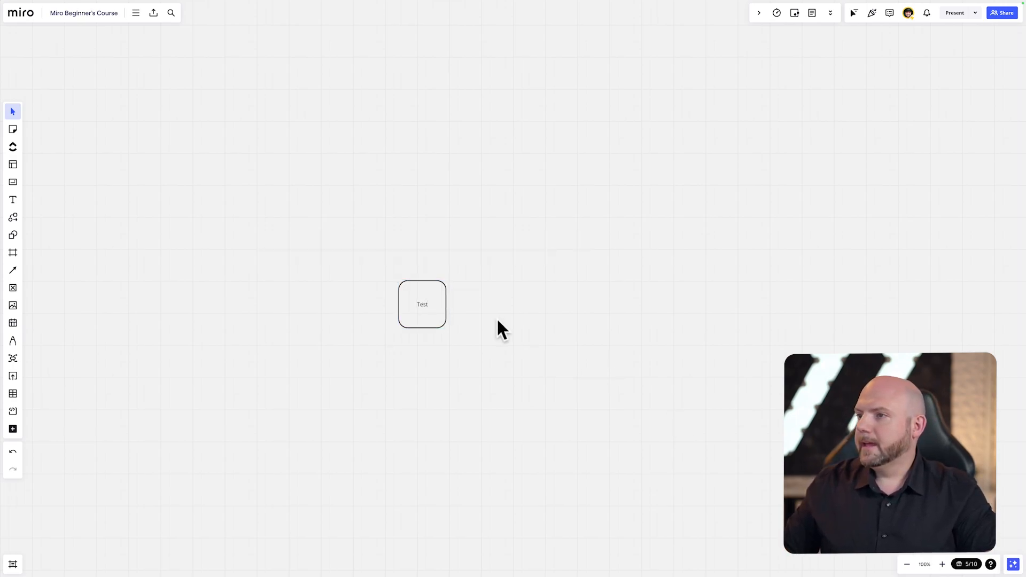
# Shrink the "Test" shape to a small rectangle and link it with an arrow to a new rounded rectangle beside it
pyautogui.scroll(5, 448, 301)
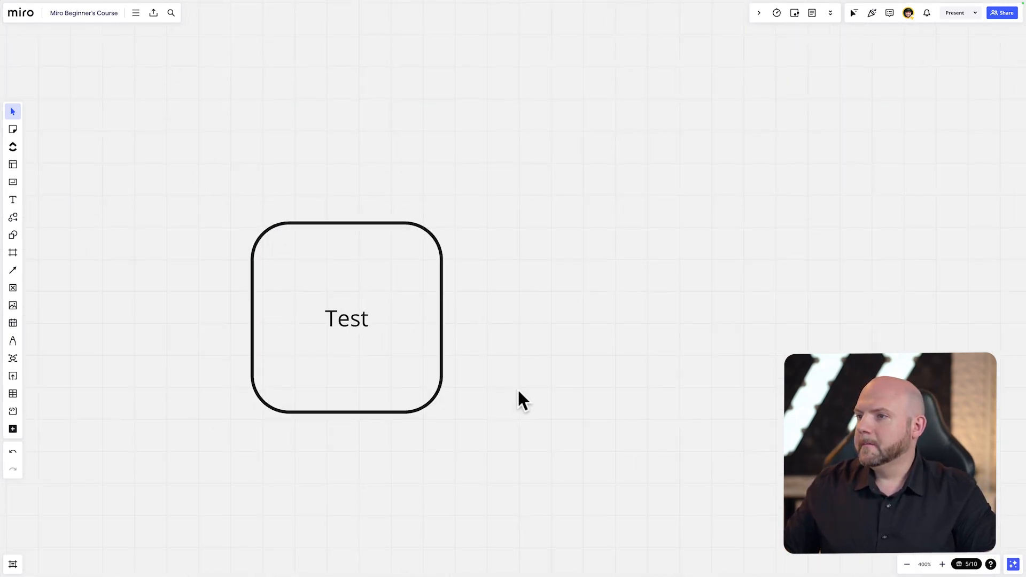
pyautogui.click(399, 390)
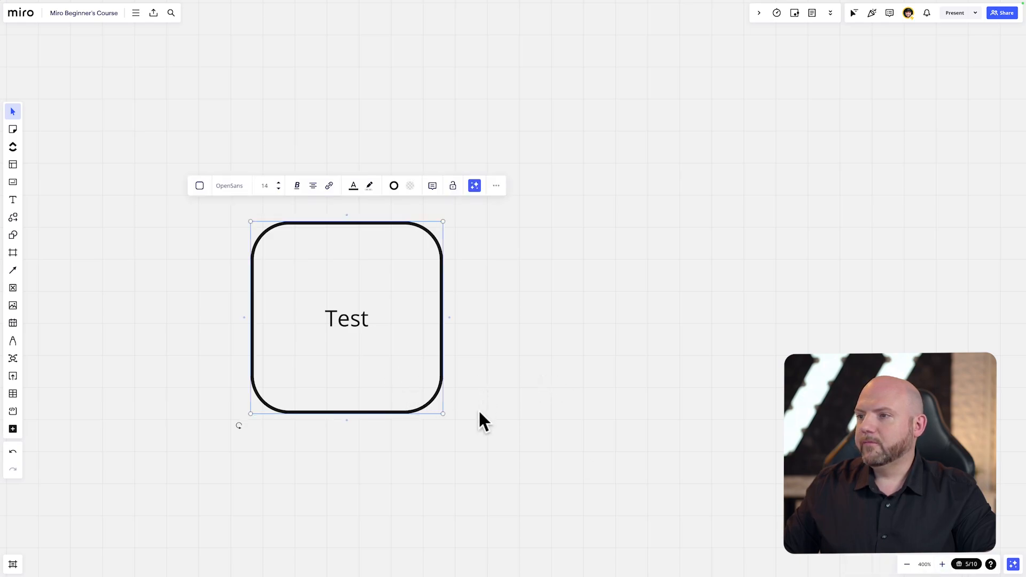
pyautogui.moveTo(444, 414); pyautogui.dragTo(538, 255)
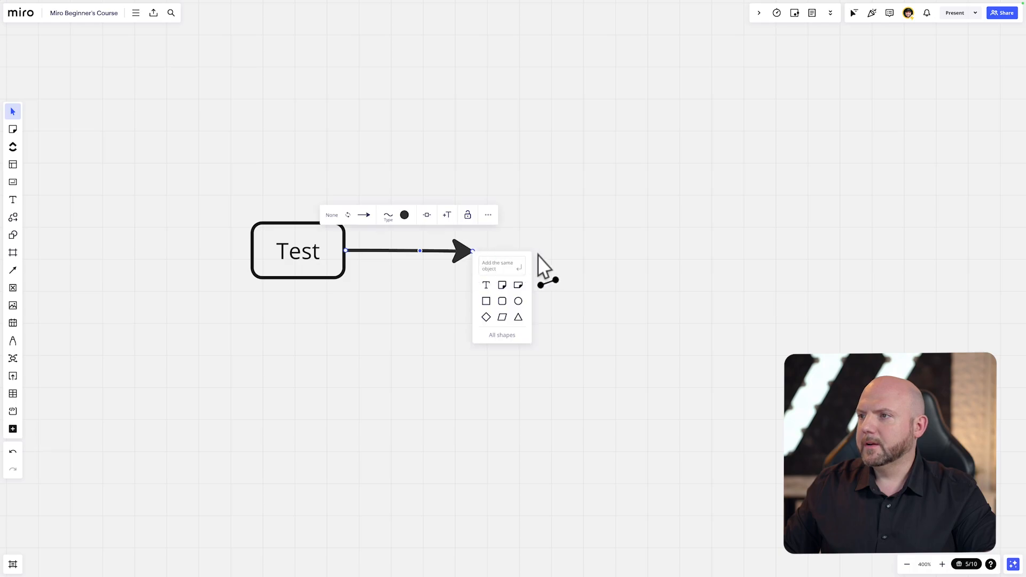
pyautogui.click(499, 286)
pyautogui.click(428, 251)
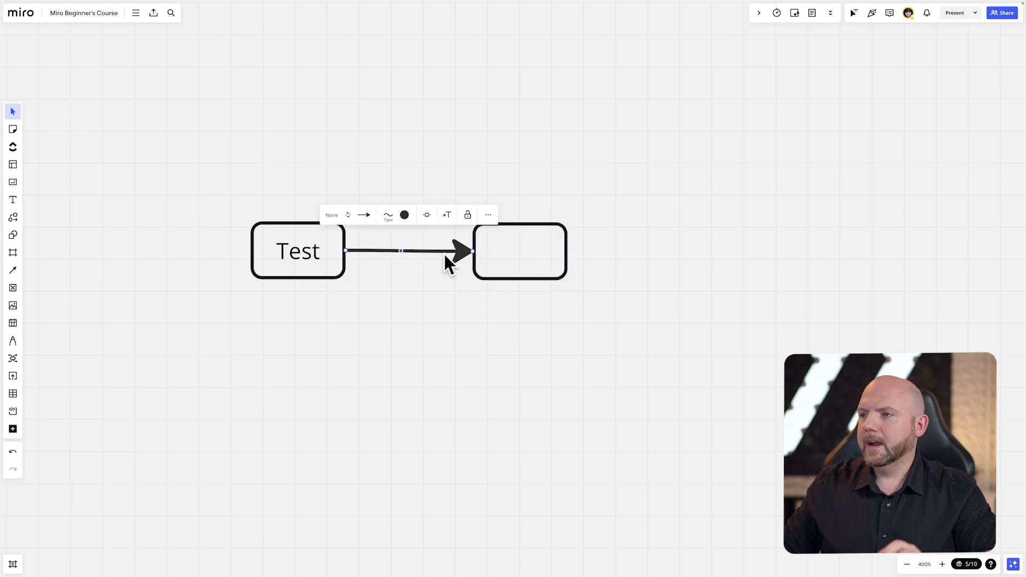
# Link the empty rounded rectangle with an arrow to a new ellipse and line the ellipse up with the row
pyautogui.click(557, 259)
pyautogui.moveTo(573, 251); pyautogui.dragTo(644, 249)
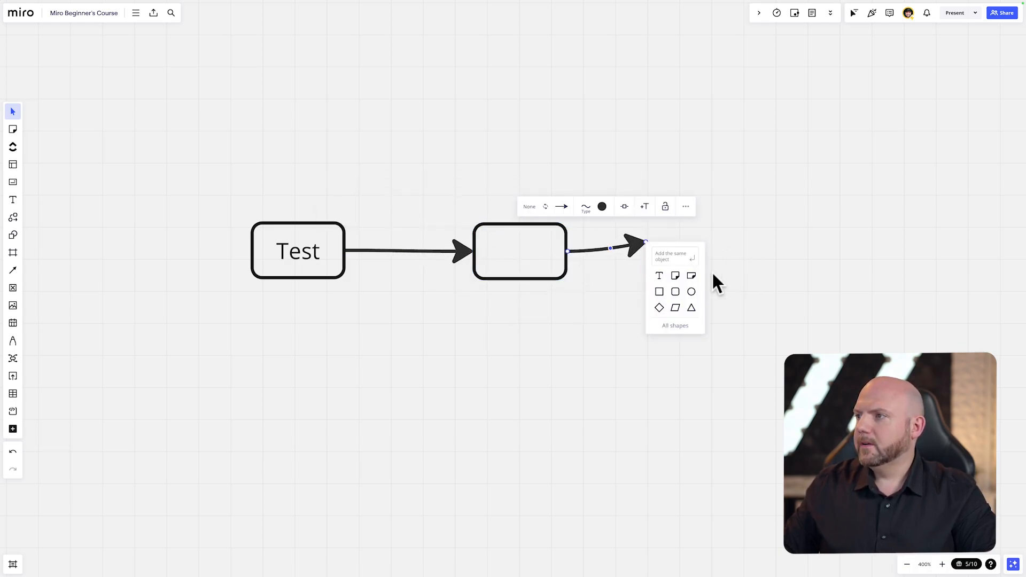
pyautogui.click(689, 293)
pyautogui.click(722, 377)
pyautogui.moveTo(720, 258); pyautogui.dragTo(739, 267)
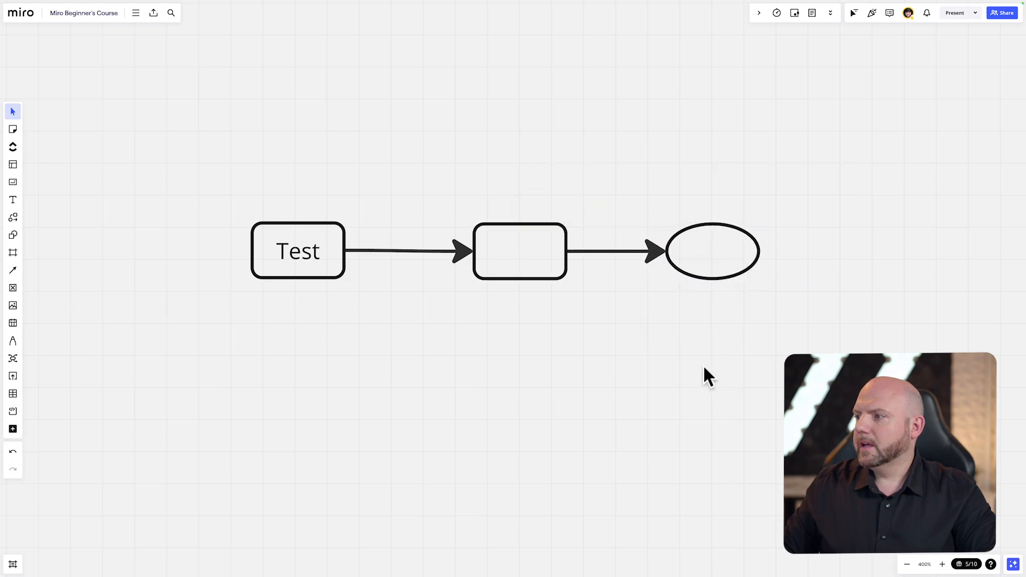
# Move all three shapes and their arrows together toward the upper left of the board
pyautogui.click(929, 564)
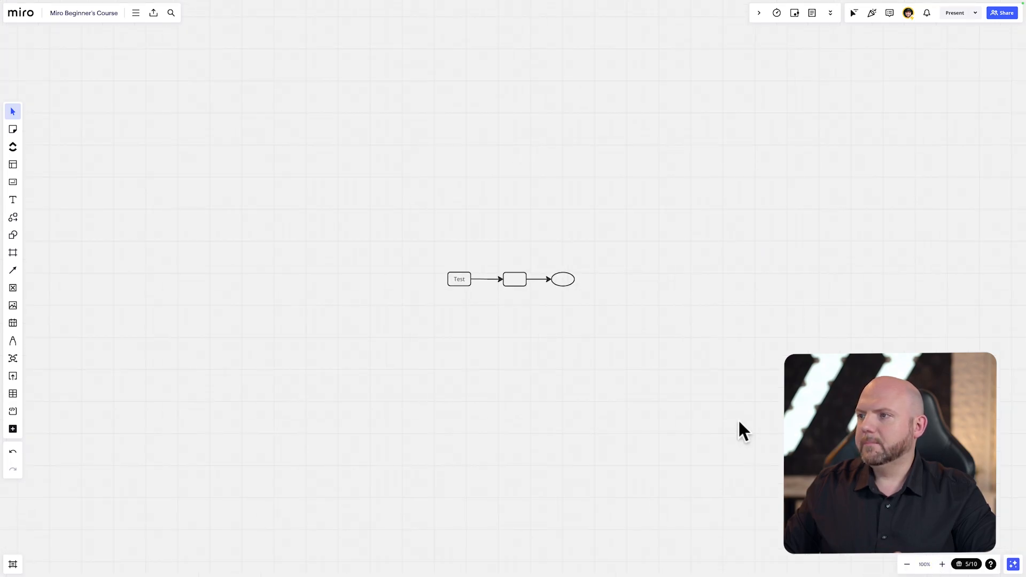
pyautogui.moveTo(682, 346); pyautogui.dragTo(355, 237)
pyautogui.click(513, 304)
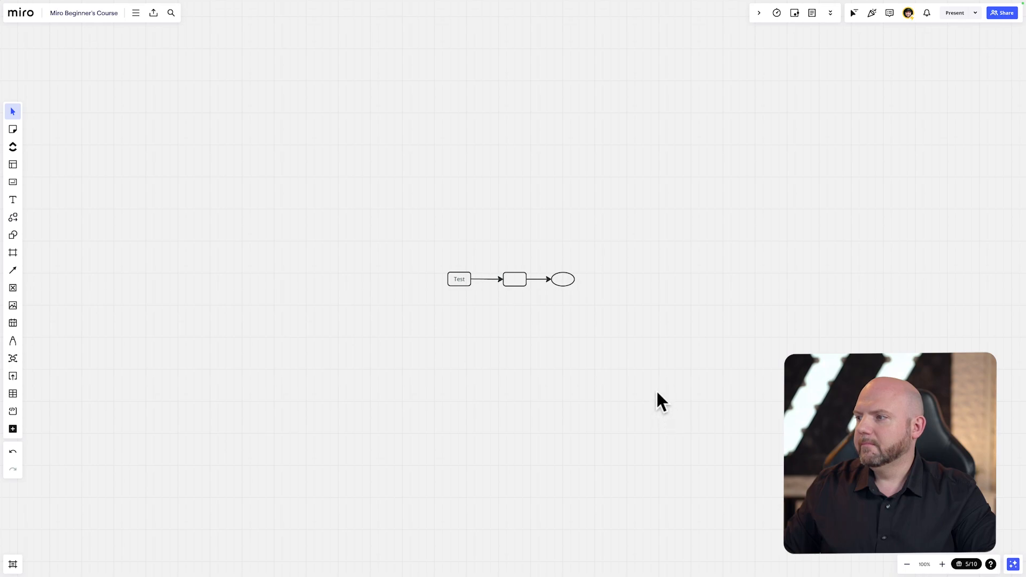
pyautogui.moveTo(588, 291); pyautogui.dragTo(191, 228)
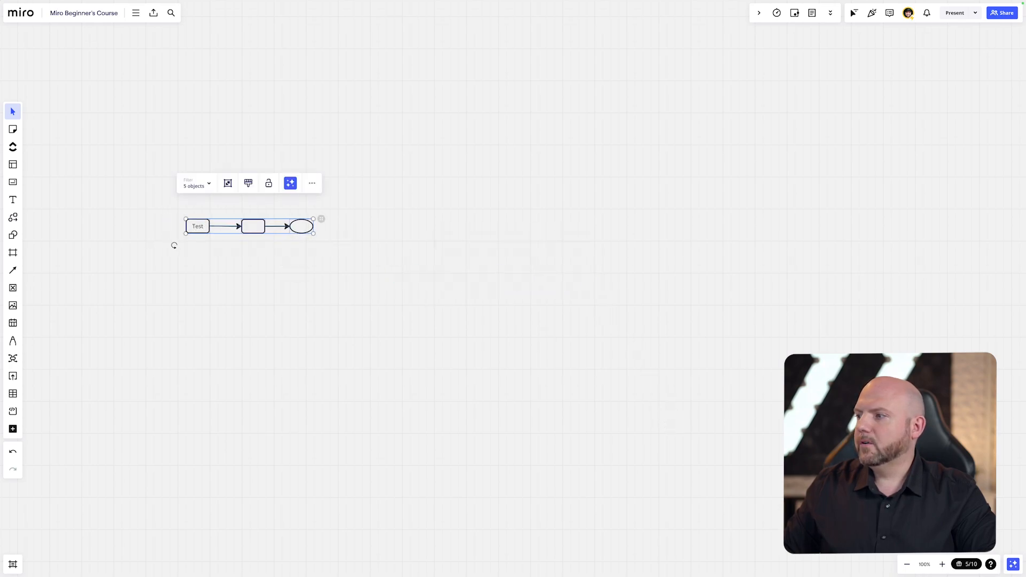
pyautogui.click(309, 276)
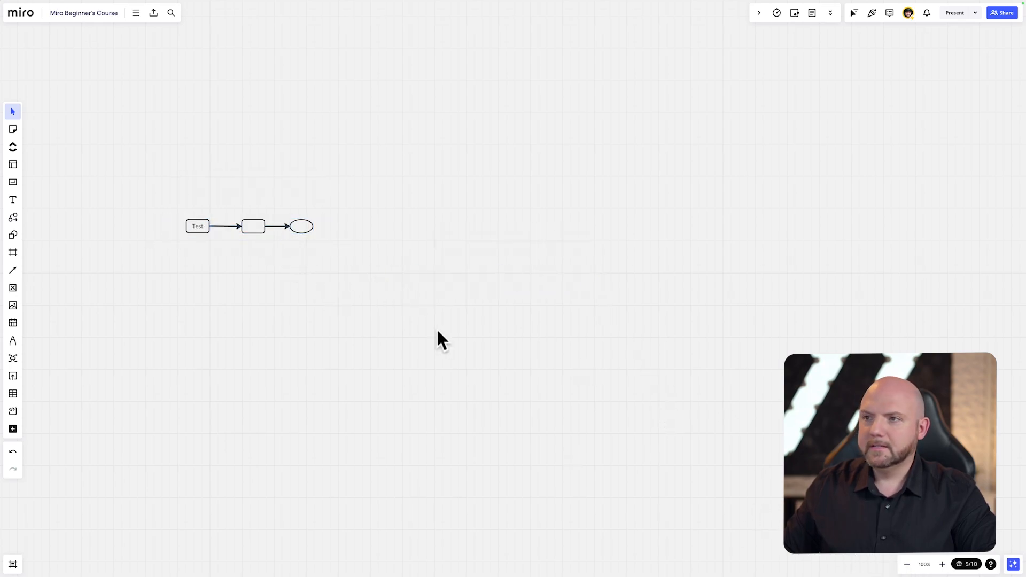
# Select the whole flow again and move it back toward the middle of the board
pyautogui.moveTo(136, 253); pyautogui.dragTo(341, 218)
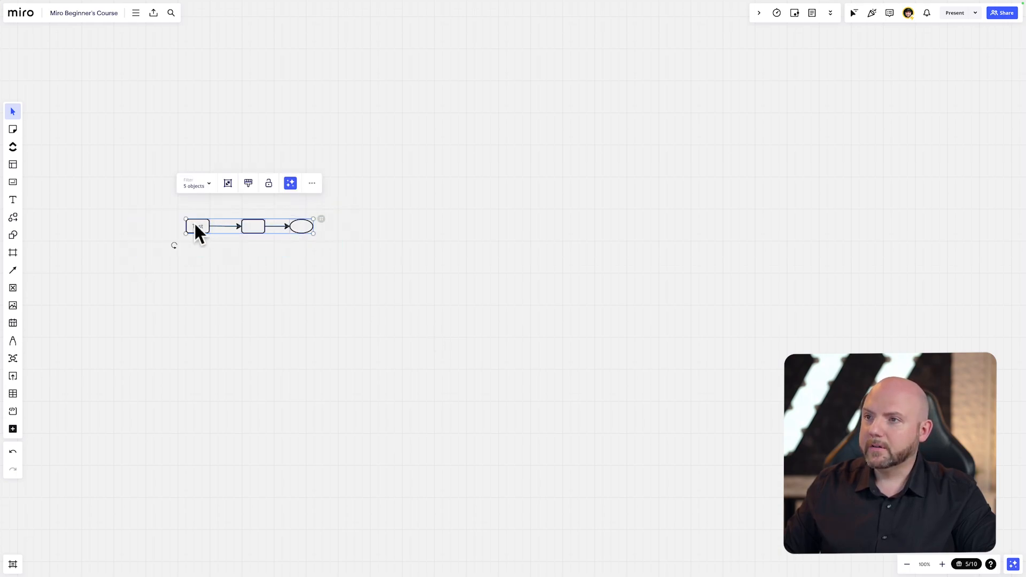
pyautogui.moveTo(198, 231); pyautogui.dragTo(387, 262)
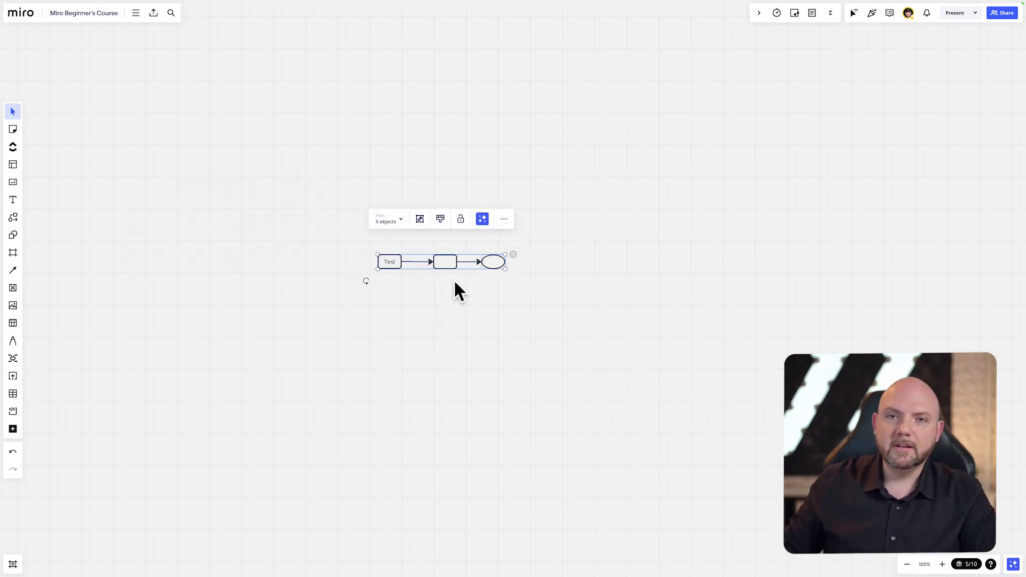
pyautogui.click(418, 294)
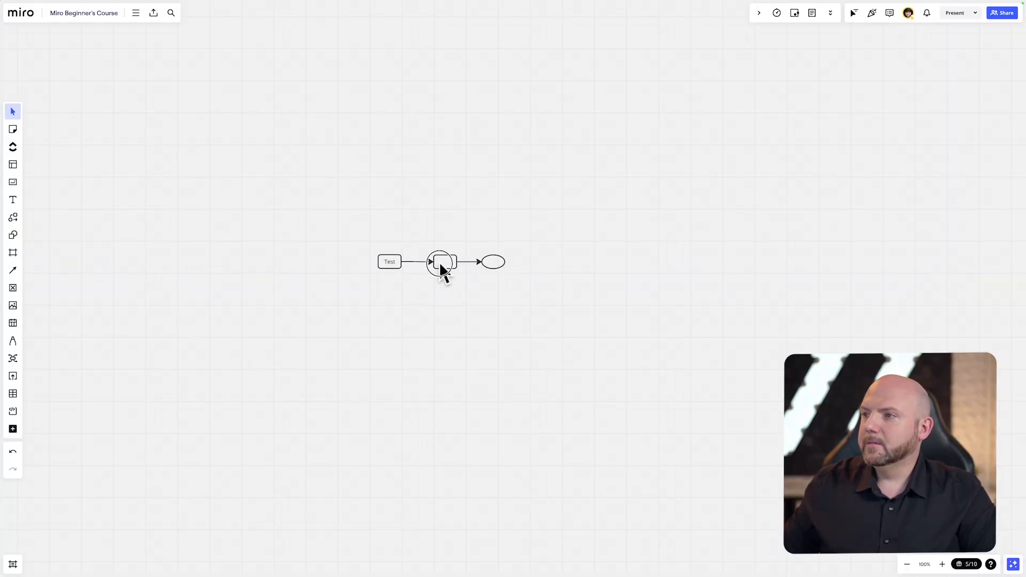
# Even out the gaps between the three shapes and scale the whole flow up proportionally
pyautogui.moveTo(353, 289); pyautogui.dragTo(612, 227)
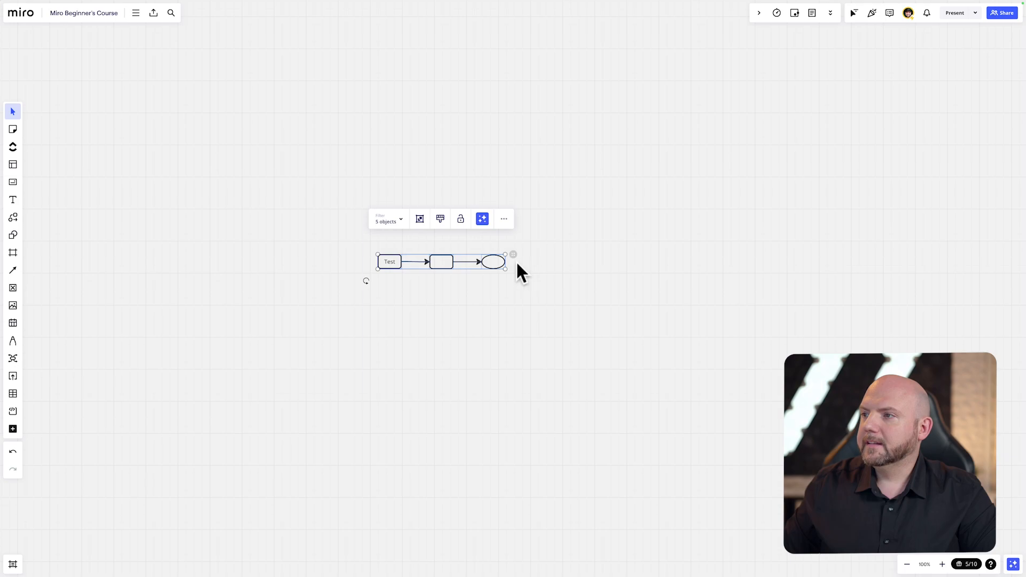
pyautogui.moveTo(505, 271)
pyautogui.mouseDown()
pyautogui.moveTo(710, 332)
pyautogui.moveTo(721, 278)
pyautogui.moveTo(505, 257)
pyautogui.mouseUp()
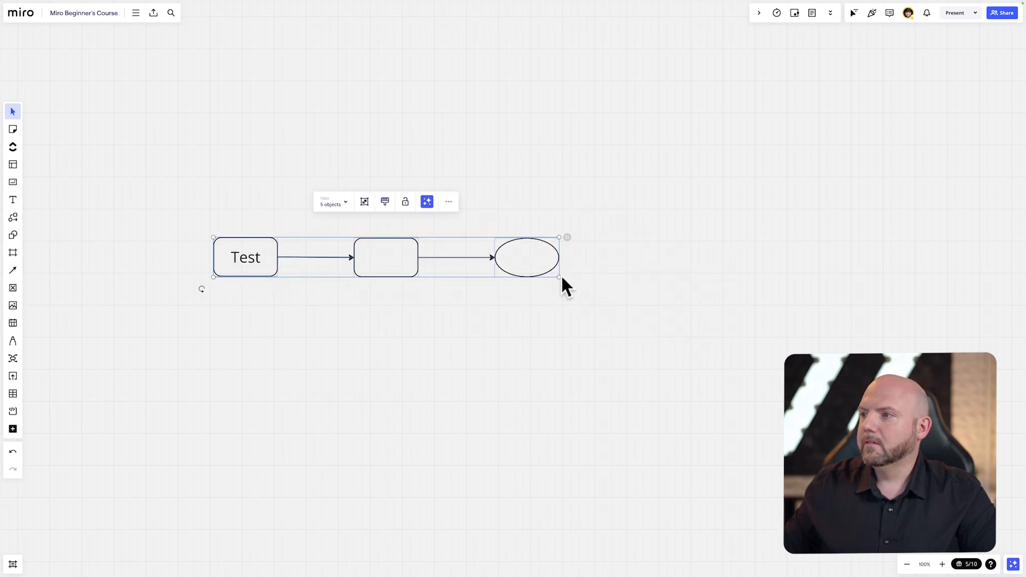
pyautogui.moveTo(560, 277); pyautogui.dragTo(628, 292)
pyautogui.click(600, 362)
pyautogui.moveTo(641, 337); pyautogui.dragTo(206, 248)
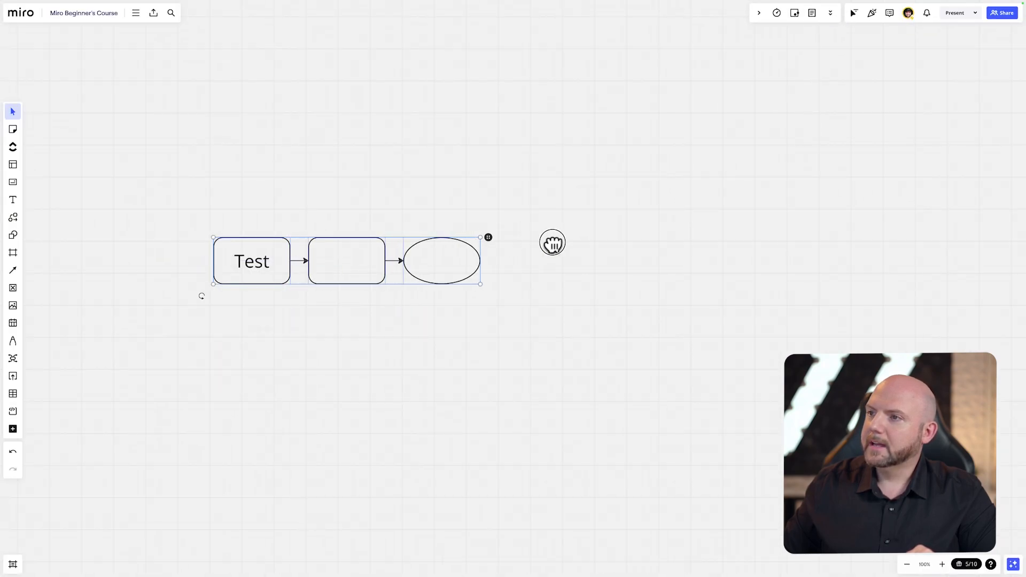
# Rearrange the selected shapes into a vertical stack, return them to a horizontal row, and widen the gaps between them
pyautogui.moveTo(552, 243); pyautogui.dragTo(313, 236)
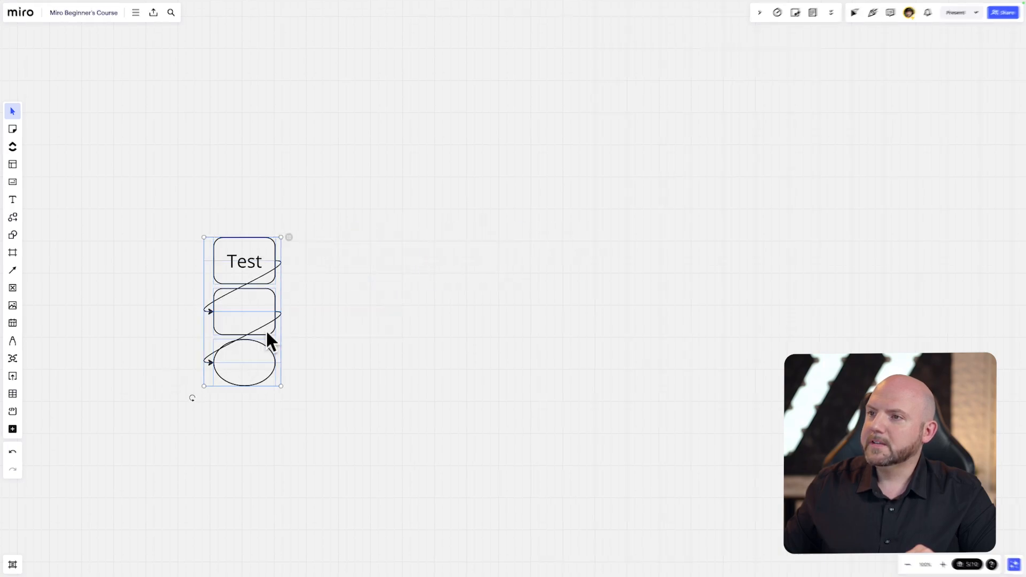
pyautogui.moveTo(289, 238); pyautogui.dragTo(554, 247)
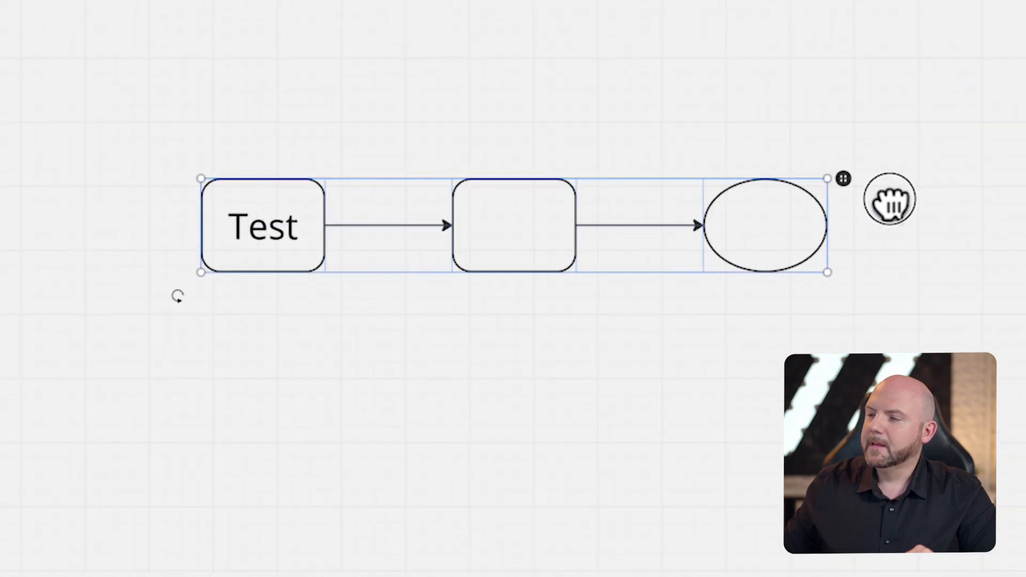
pyautogui.moveTo(890, 199); pyautogui.dragTo(969, 198)
# Reattach the start of the first arrow to the "Test" shape and of the second arrow to the middle rectangle
pyautogui.click(447, 442)
pyautogui.click(353, 226)
pyautogui.moveTo(324, 225); pyautogui.dragTo(263, 241)
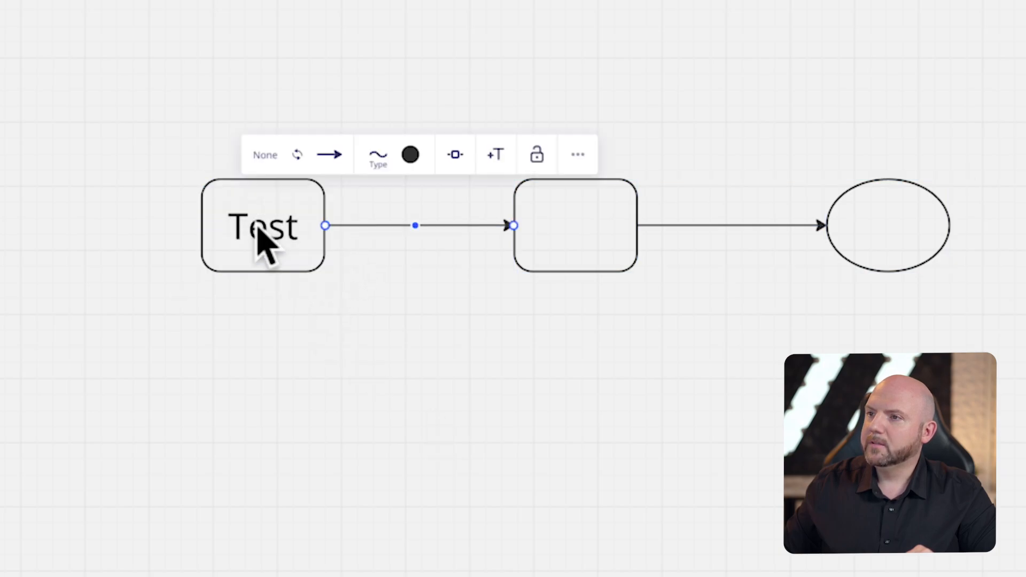
pyautogui.click(718, 226)
pyautogui.moveTo(634, 226); pyautogui.dragTo(525, 231)
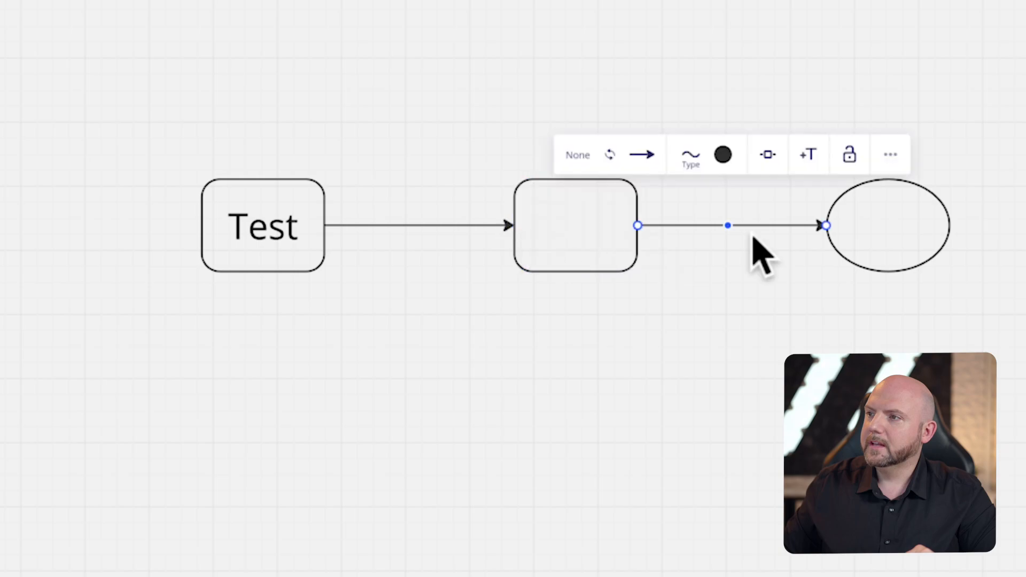
# Select the whole flow and reduce the even spacing between its three shapes
pyautogui.moveTo(1025, 303); pyautogui.dragTo(144, 203)
pyautogui.moveTo(965, 181); pyautogui.dragTo(802, 191)
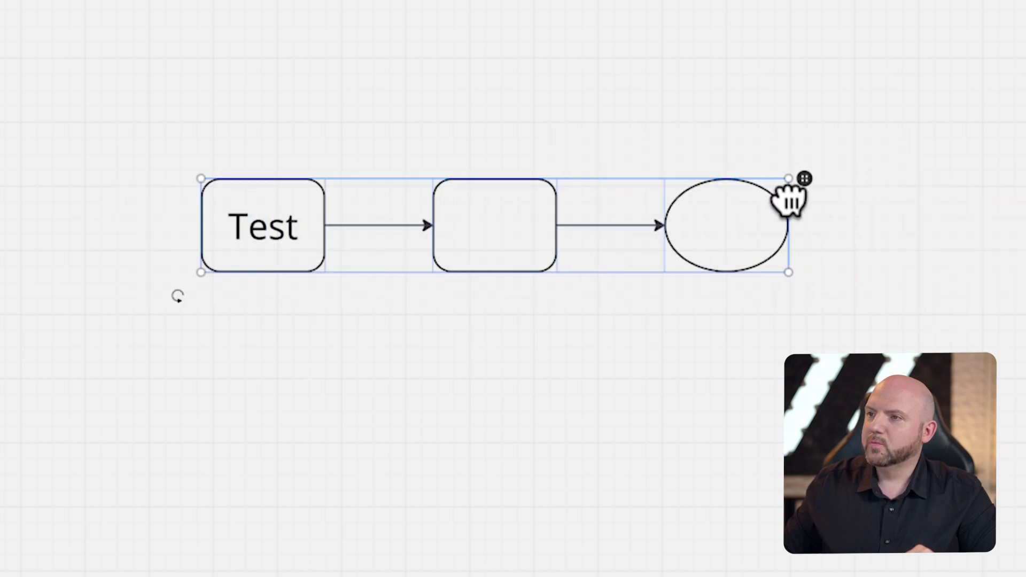
# Reattach the end of the first arrow to the middle rectangle and the end of the second arrow to the ellipse
pyautogui.click(347, 308)
pyautogui.click(372, 226)
pyautogui.moveTo(432, 225); pyautogui.dragTo(511, 227)
pyautogui.click(632, 228)
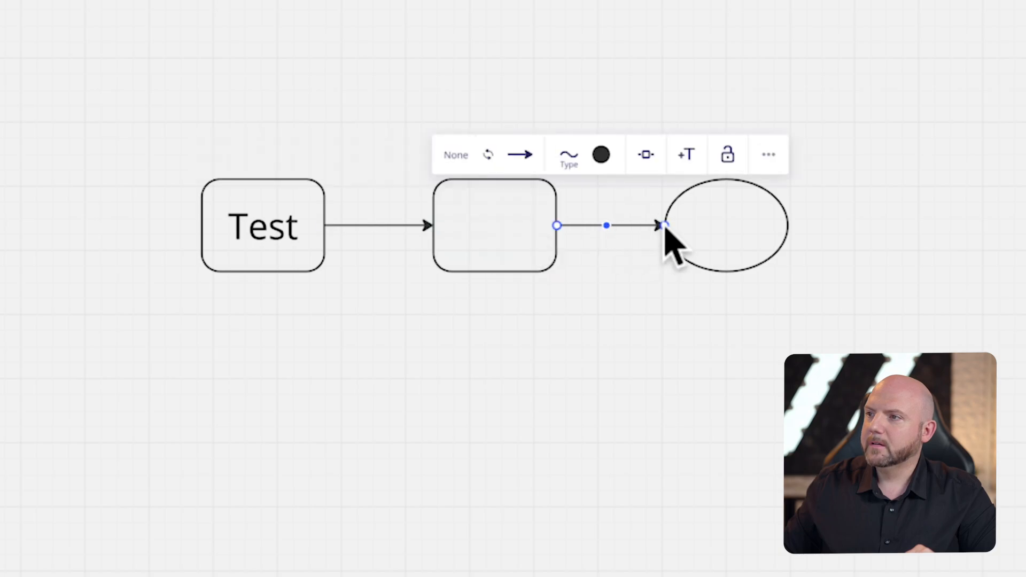
pyautogui.moveTo(660, 225); pyautogui.dragTo(729, 232)
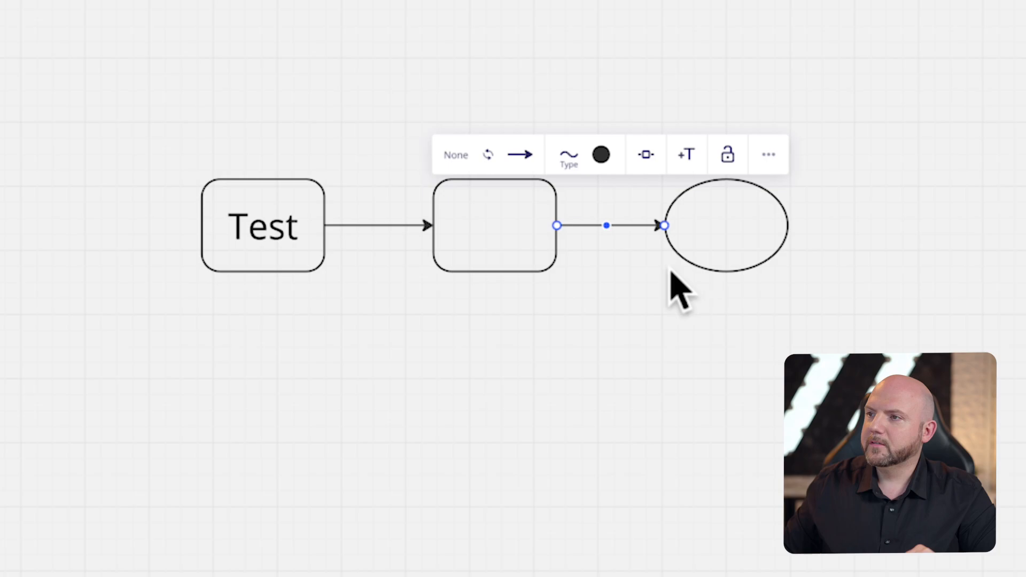
# Select the whole flow, rearrange its shapes into a vertical stack, and adjust the stack's vertical size
pyautogui.moveTo(864, 306); pyautogui.dragTo(175, 208)
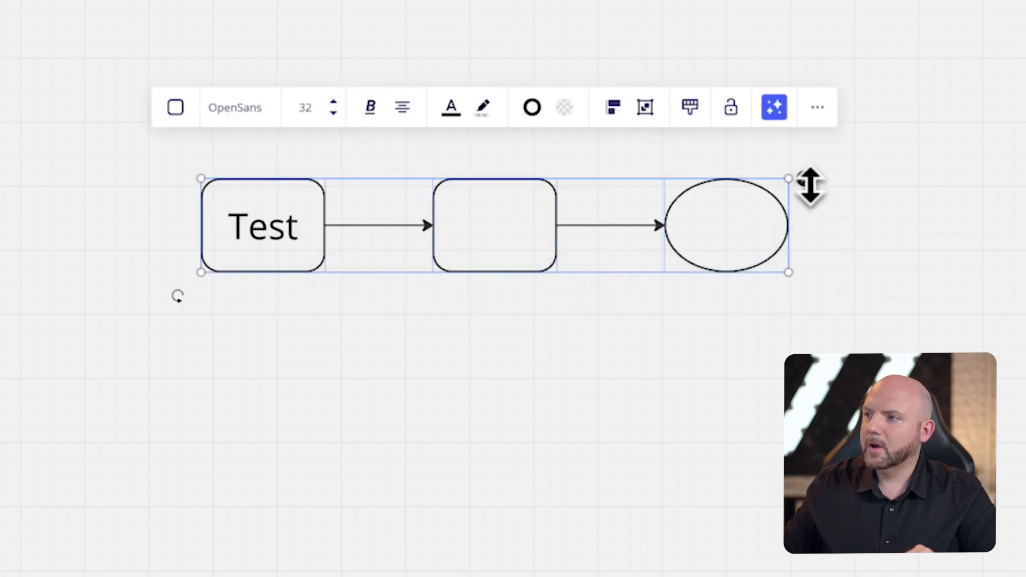
pyautogui.moveTo(809, 183); pyautogui.dragTo(437, 196)
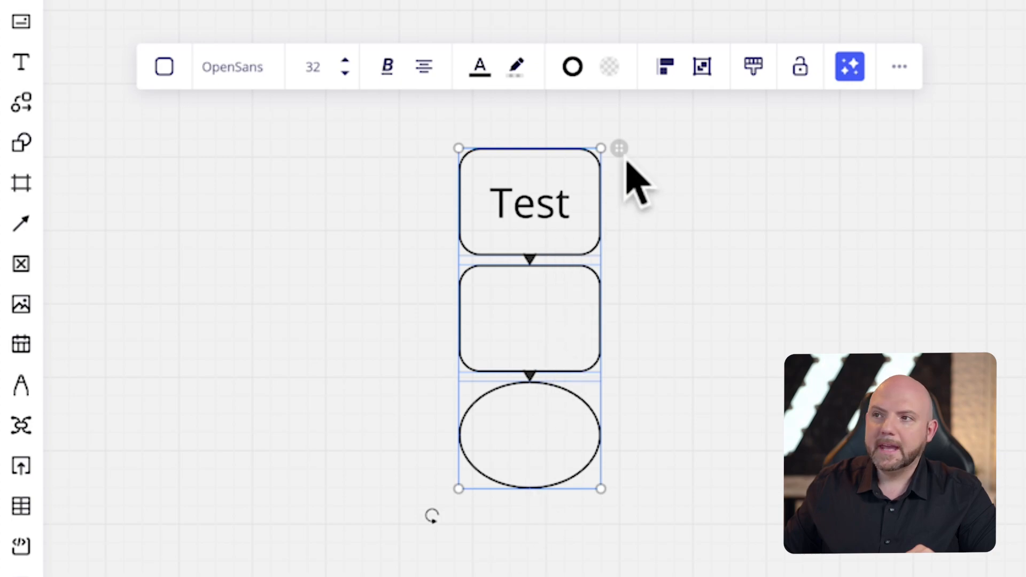
pyautogui.moveTo(635, 94); pyautogui.dragTo(641, 366)
pyautogui.moveTo(641, 366); pyautogui.dragTo(634, 377)
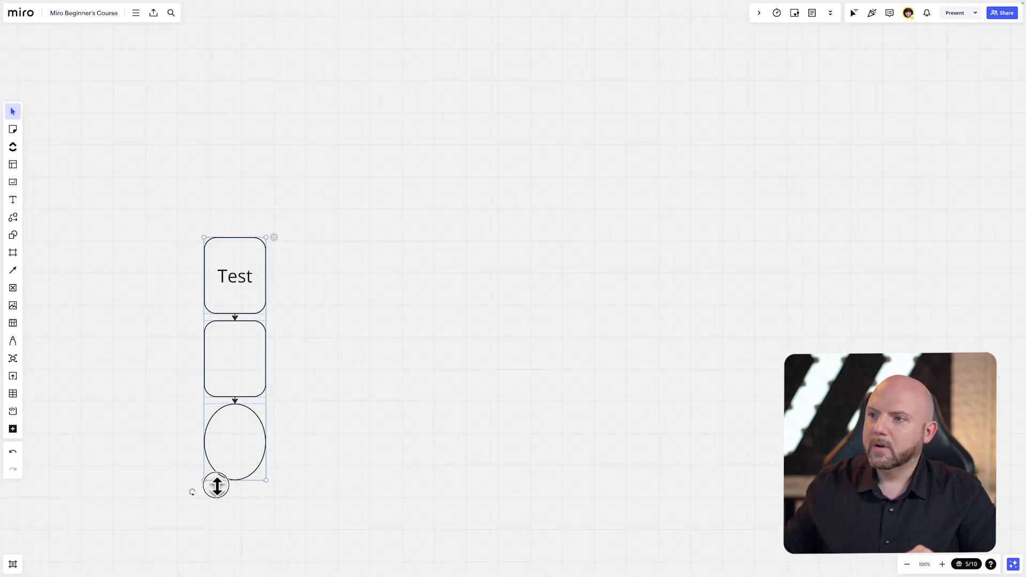
pyautogui.moveTo(215, 486); pyautogui.dragTo(237, 429)
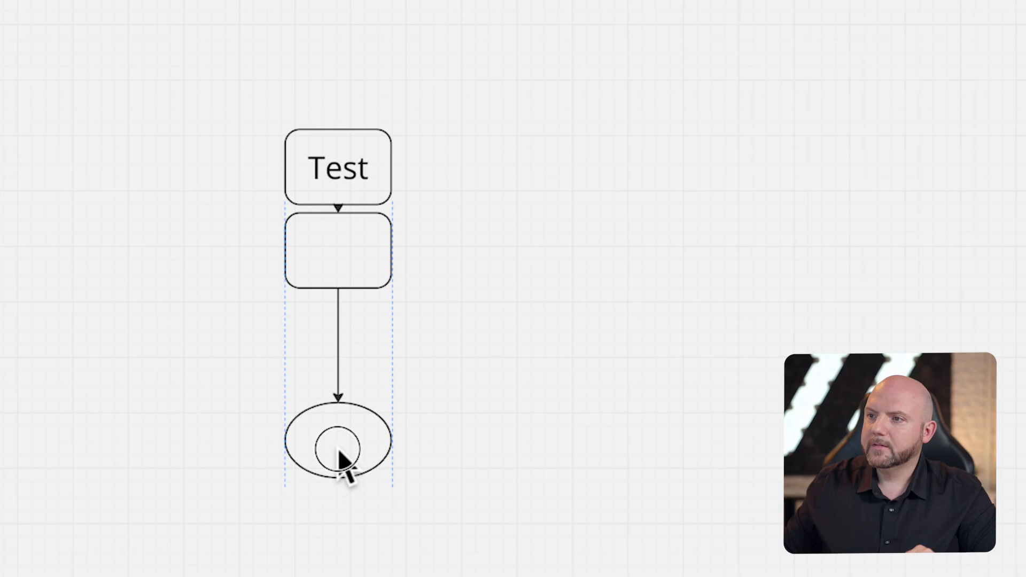
# Move the ellipse beside the middle rectangle, and restack the three shapes vertically with the ellipse last
pyautogui.moveTo(340, 452); pyautogui.dragTo(575, 261)
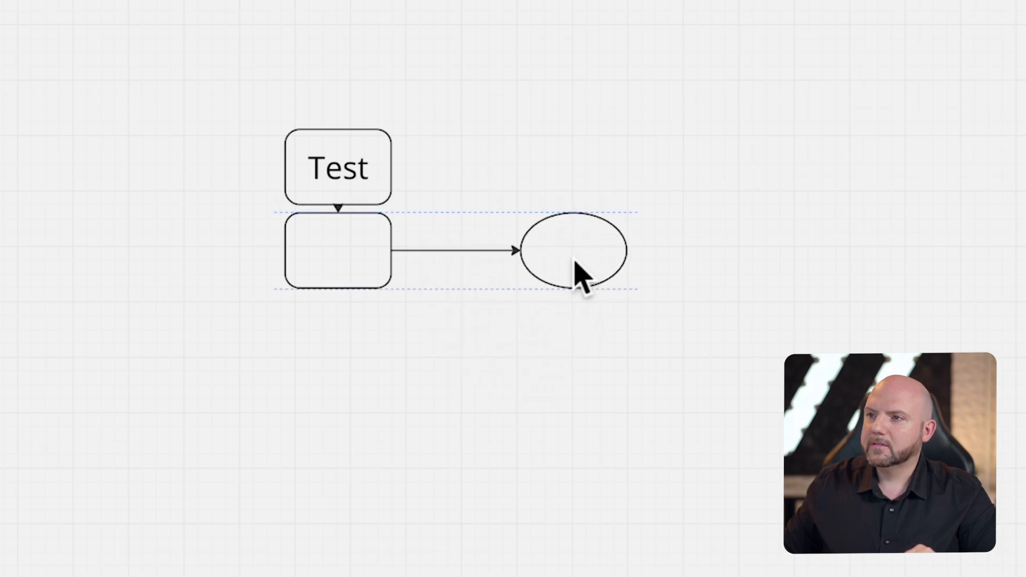
pyautogui.moveTo(712, 398); pyautogui.dragTo(108, 104)
pyautogui.moveTo(626, 128); pyautogui.dragTo(392, 129)
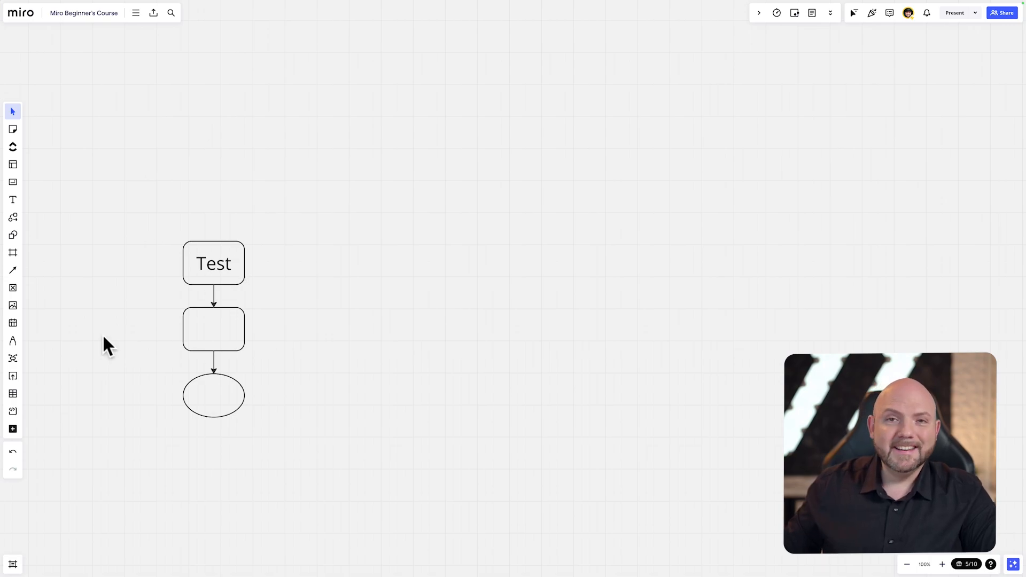
# Search the template library for swimlane templates and close it without inserting one
pyautogui.click(38, 179)
pyautogui.click(477, 112)
pyautogui.write('swimlane')
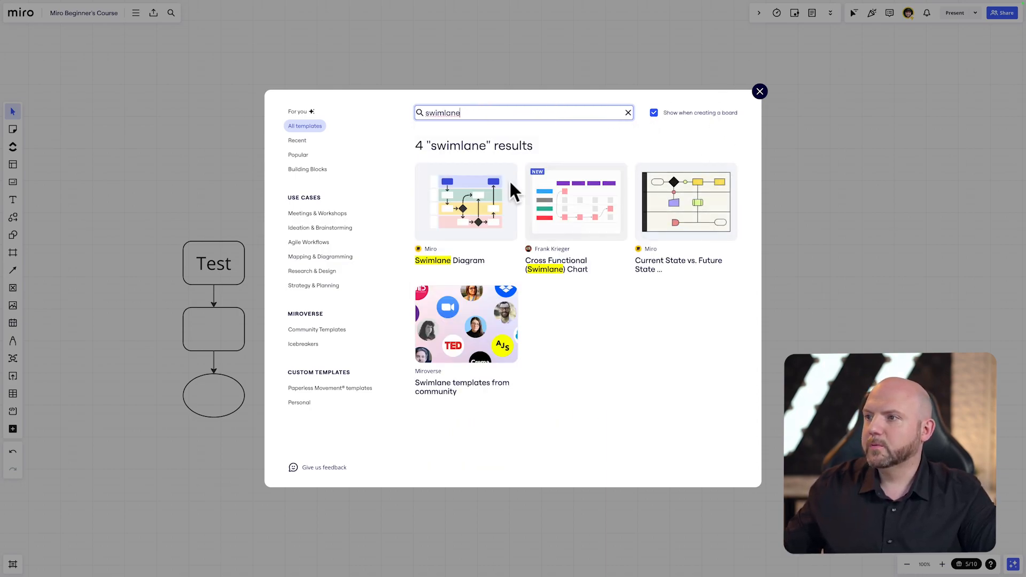
pyautogui.click(759, 91)
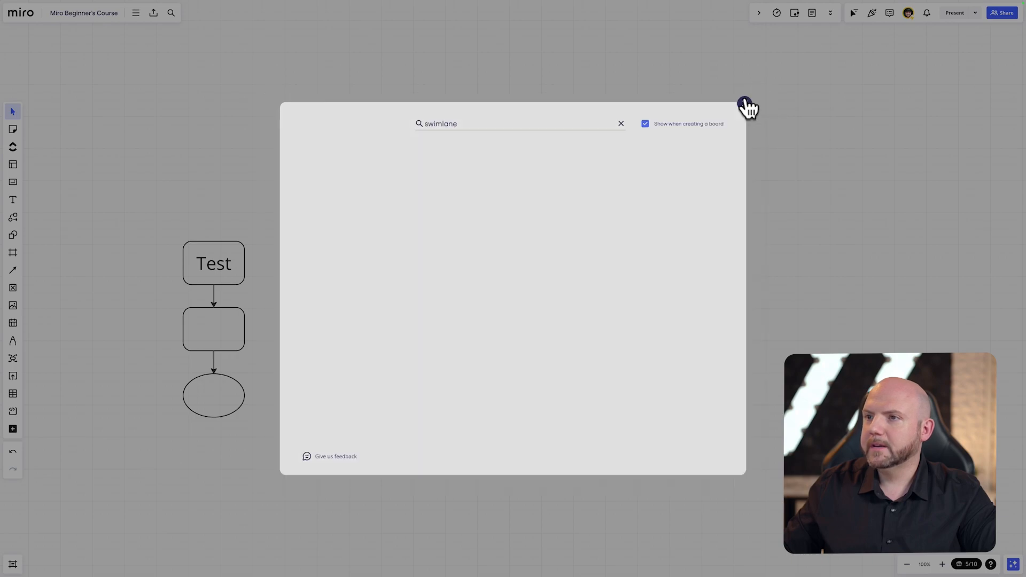
# Insert a table with three rows and three columns beside the vertical flow
pyautogui.click(13, 394)
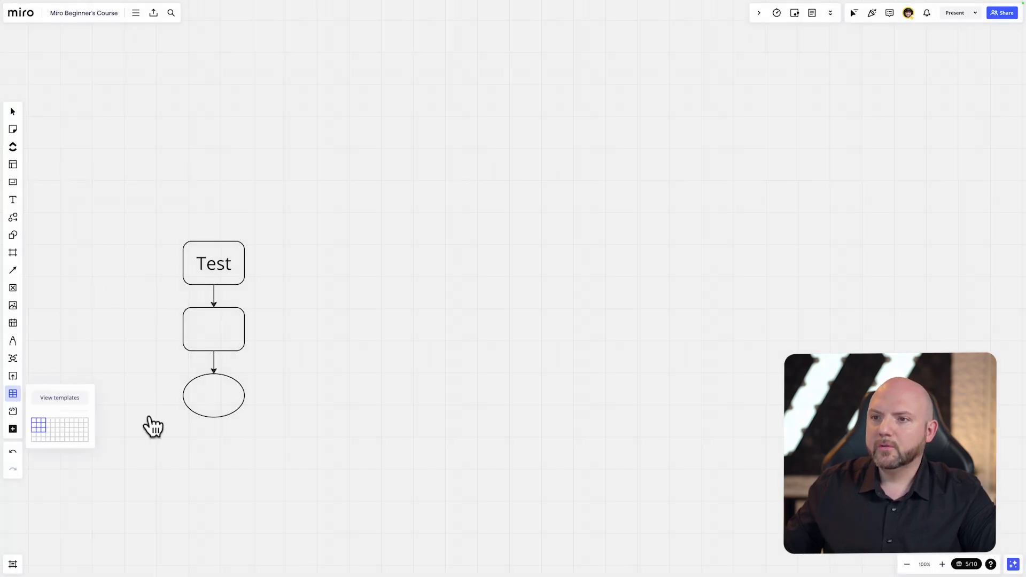
pyautogui.moveTo(344, 238); pyautogui.dragTo(333, 295)
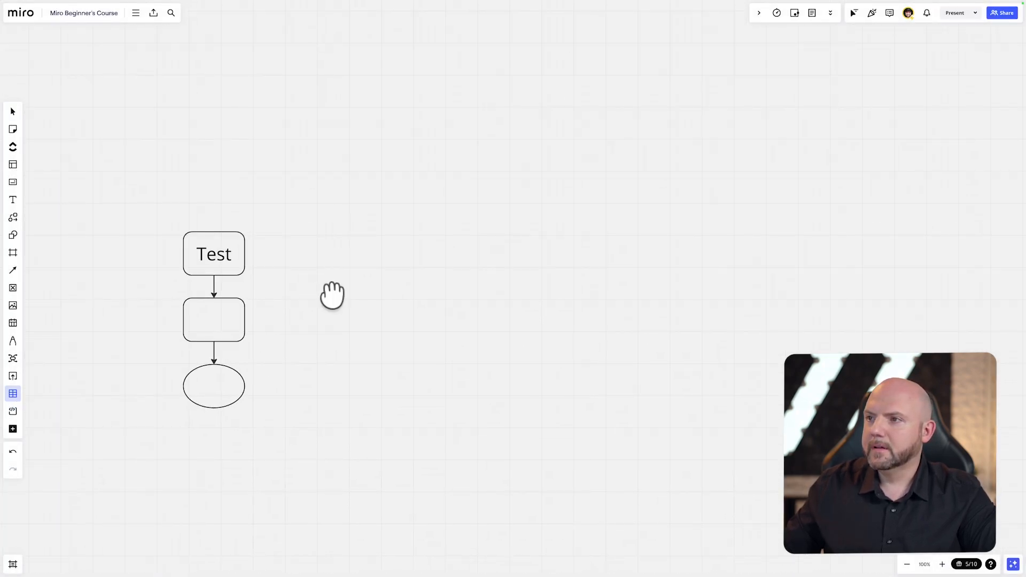
pyautogui.click(363, 275)
pyautogui.click(278, 398)
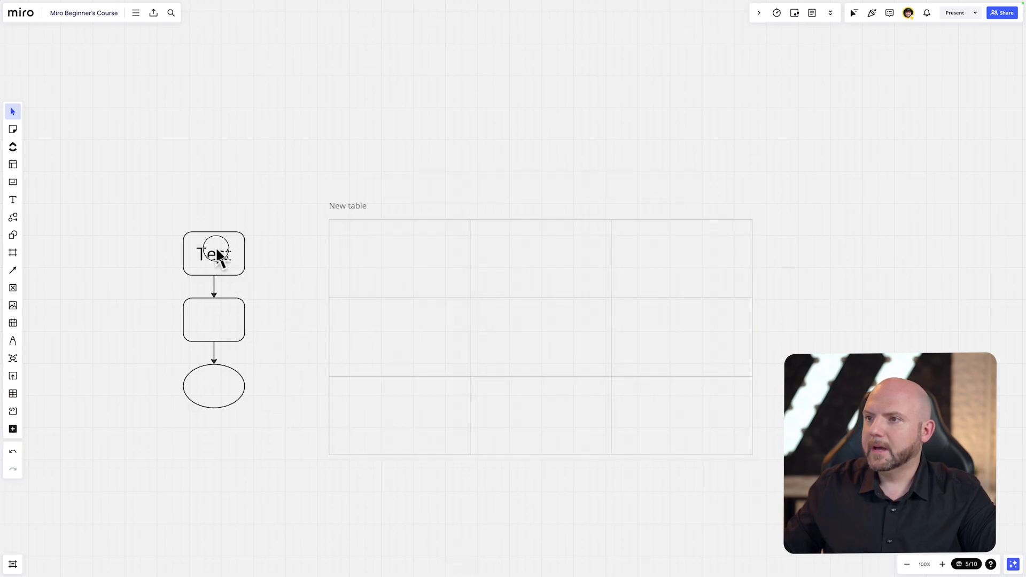
# Move the "Test" shape, the empty rectangle and the ellipse into the first, second and third cells of the table's first row
pyautogui.moveTo(218, 251); pyautogui.dragTo(395, 257)
pyautogui.moveTo(370, 319); pyautogui.dragTo(543, 272)
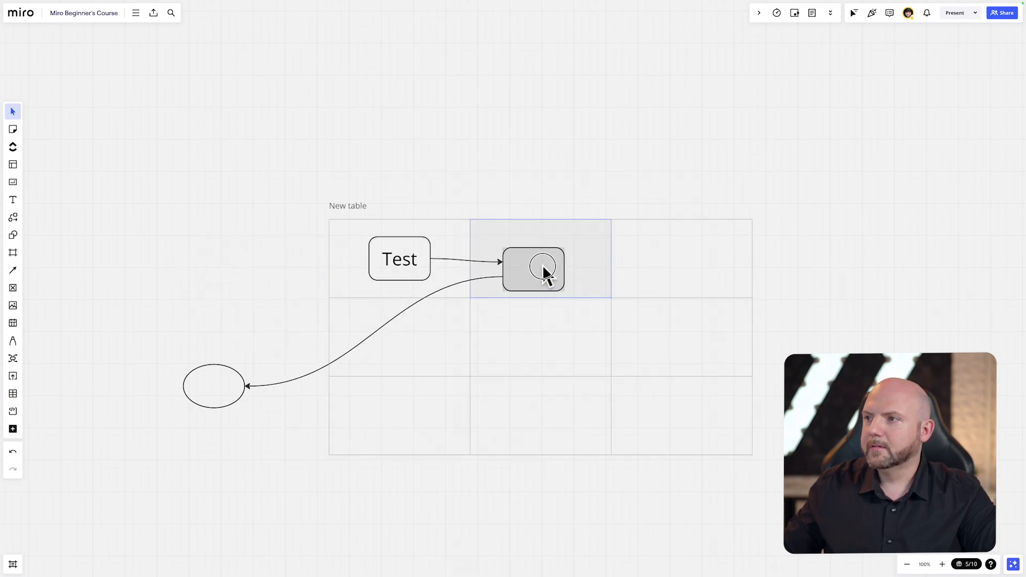
pyautogui.moveTo(203, 400); pyautogui.dragTo(710, 274)
pyautogui.moveTo(708, 264); pyautogui.dragTo(711, 267)
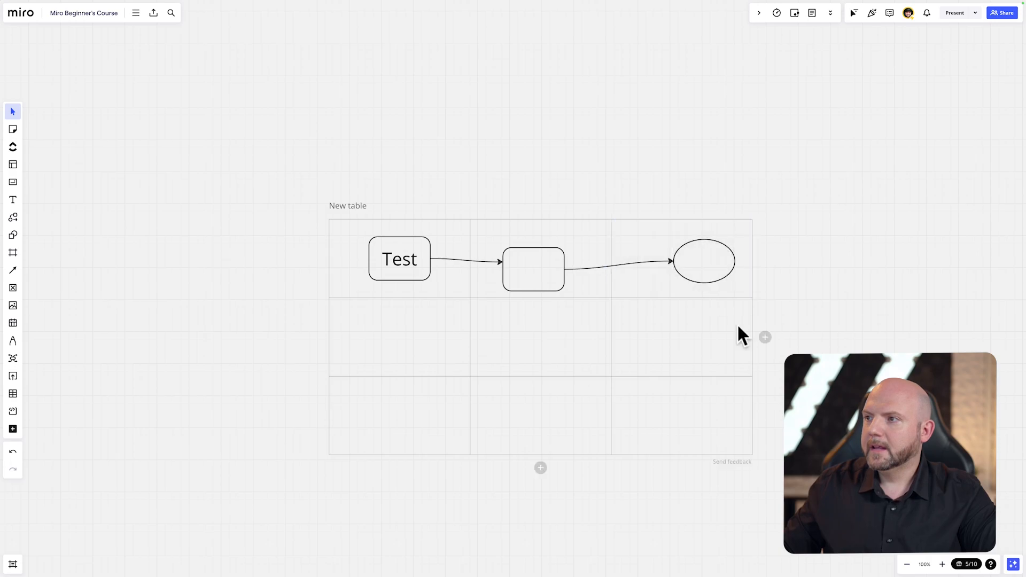
# Move the table's second column to the third position and place the ellipse in the middle cell of the second row
pyautogui.click(536, 214)
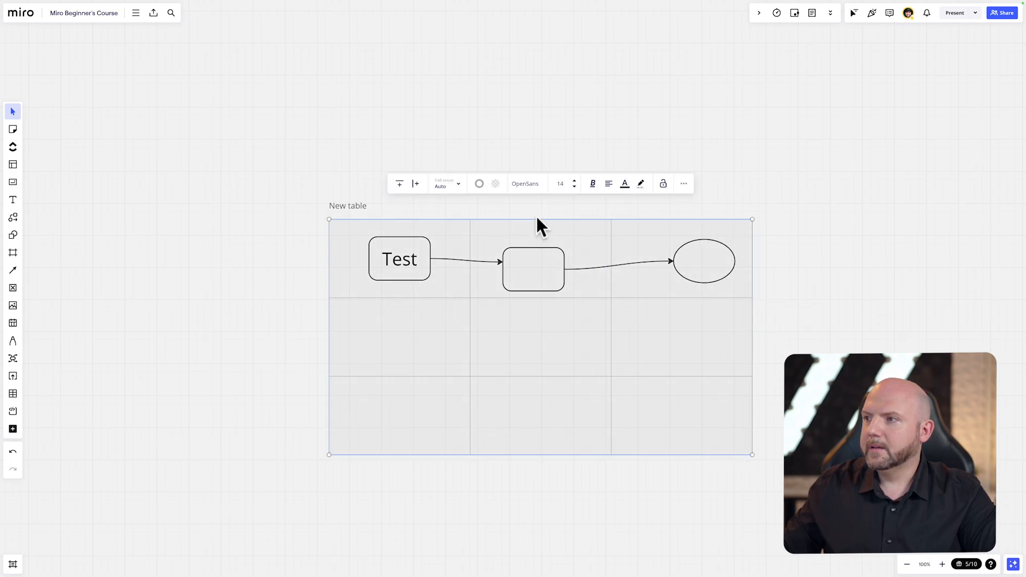
pyautogui.moveTo(536, 214); pyautogui.dragTo(693, 216)
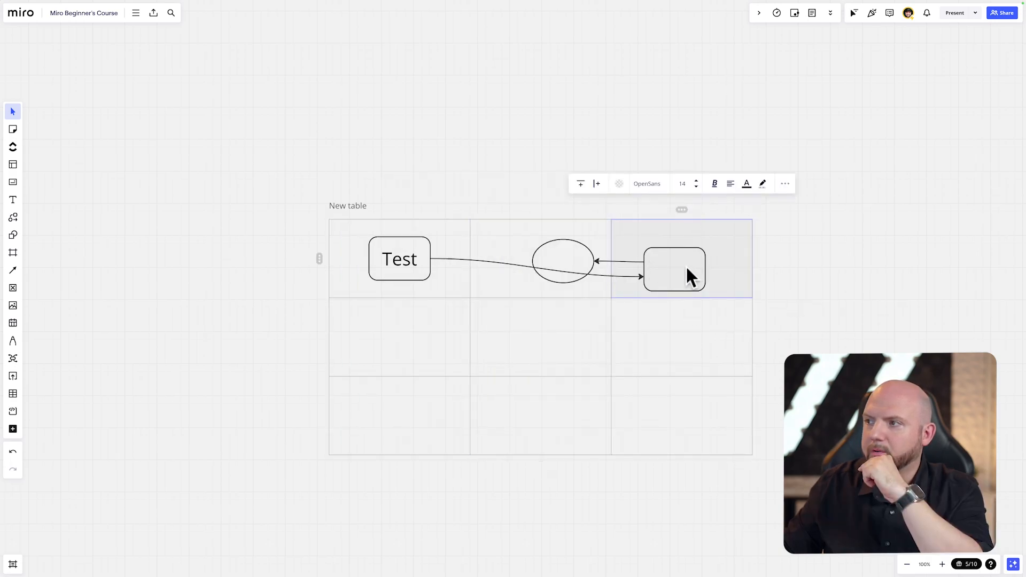
pyautogui.click(319, 259)
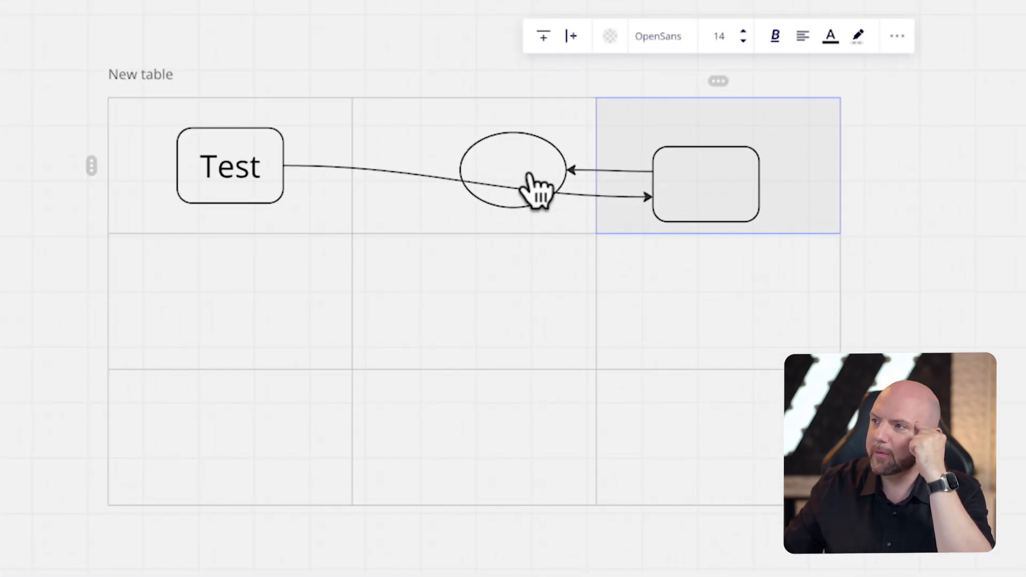
pyautogui.moveTo(535, 179); pyautogui.dragTo(507, 318)
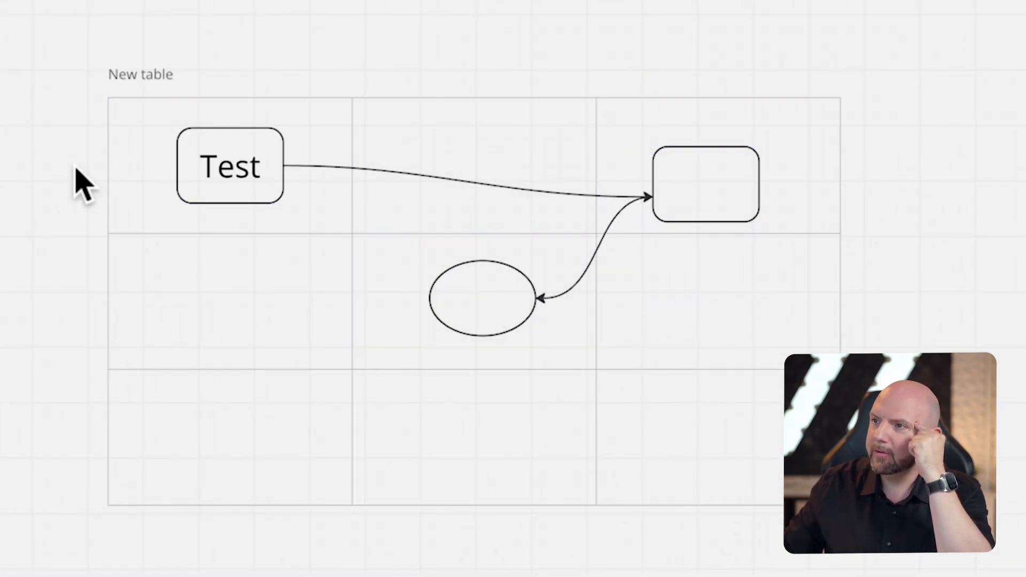
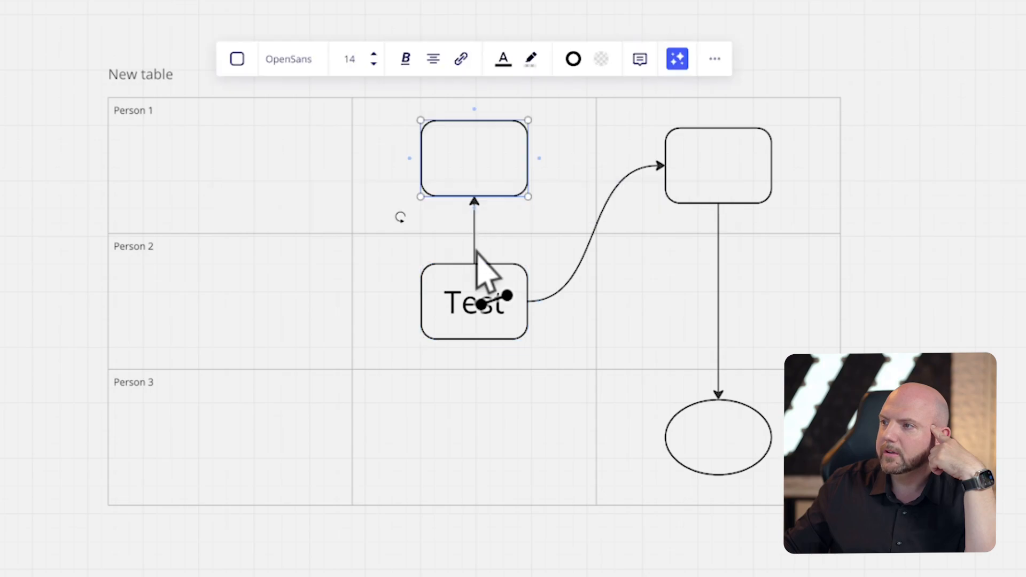
# Add a connected rectangle below the "Test" shape and center it in its cell in the Person 3 row
pyautogui.click(505, 329)
pyautogui.click(474, 350)
pyautogui.click(617, 554)
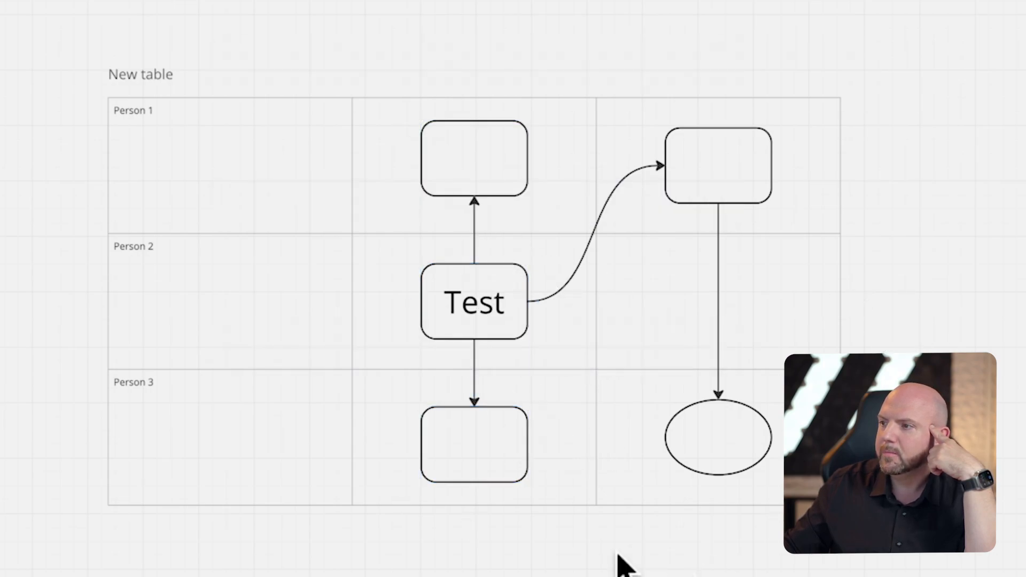
pyautogui.moveTo(493, 443); pyautogui.dragTo(493, 447)
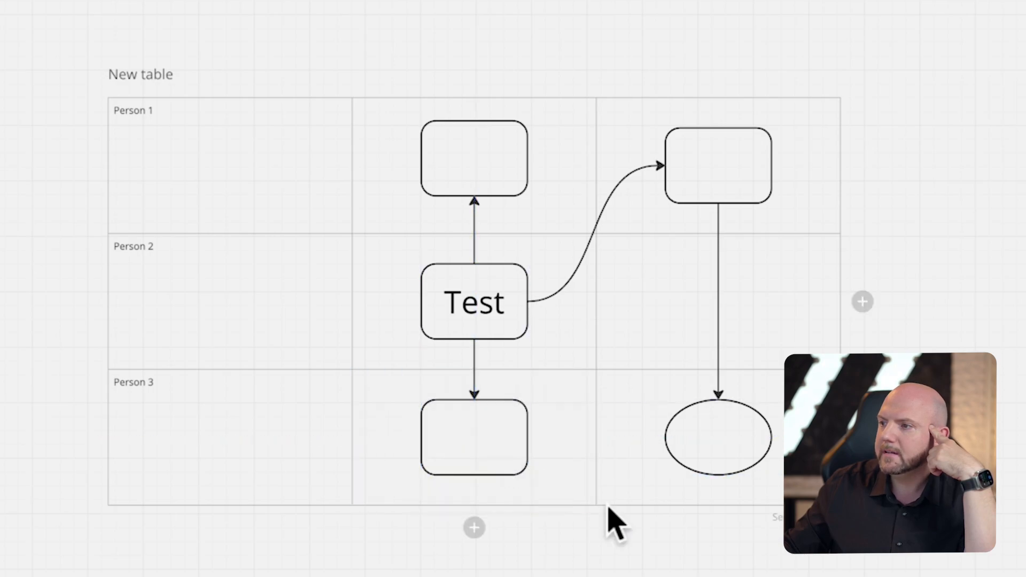
# Label the rectangle above "Test" as Step 2 and the rectangle below it as Step 1
pyautogui.moveTo(912, 531); pyautogui.dragTo(649, 506)
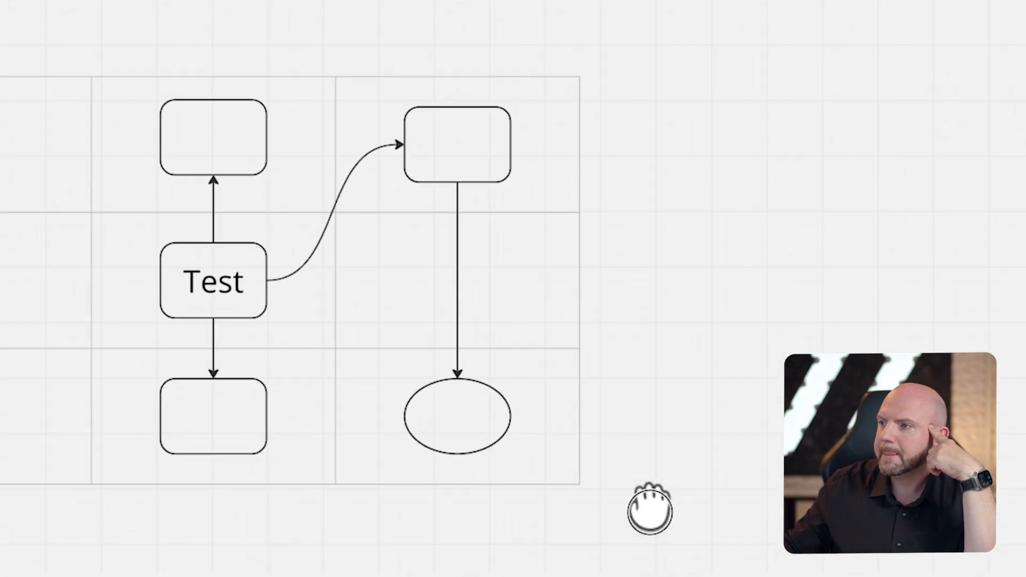
pyautogui.click(219, 136)
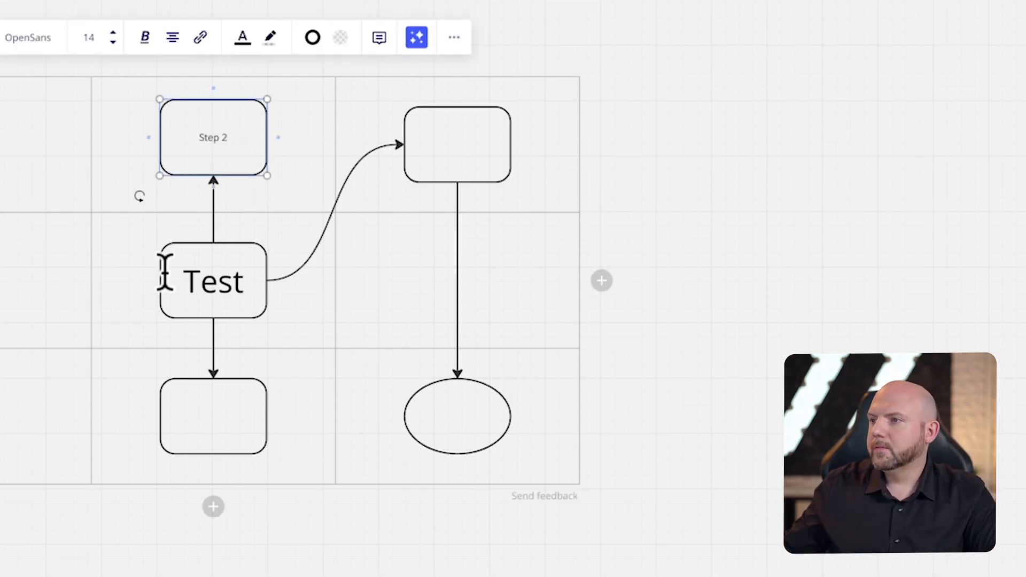
pyautogui.click(293, 304)
pyautogui.click(230, 297)
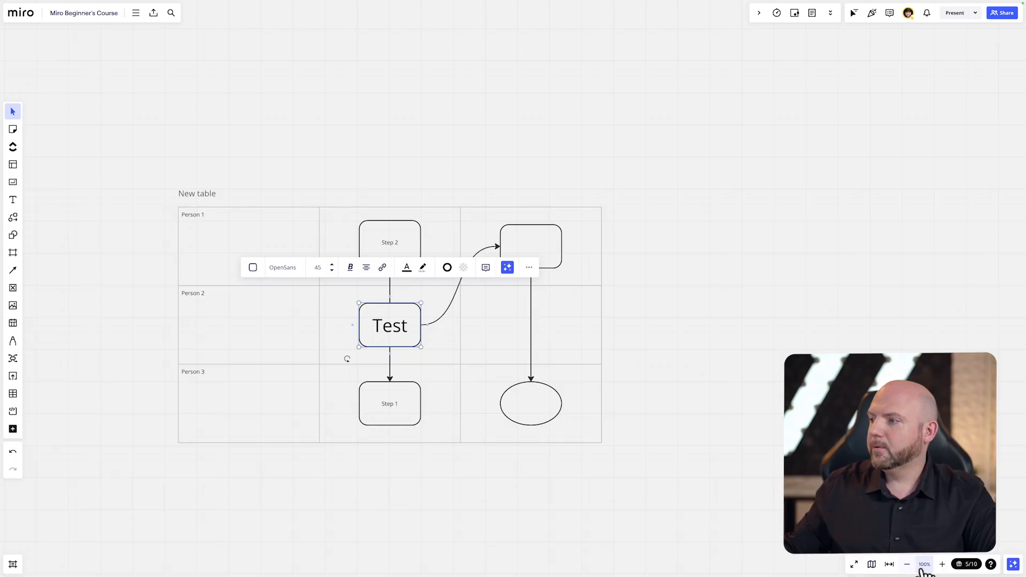
# Switch the board's zoom back and forth between 400% and 100%
pyautogui.click(923, 568)
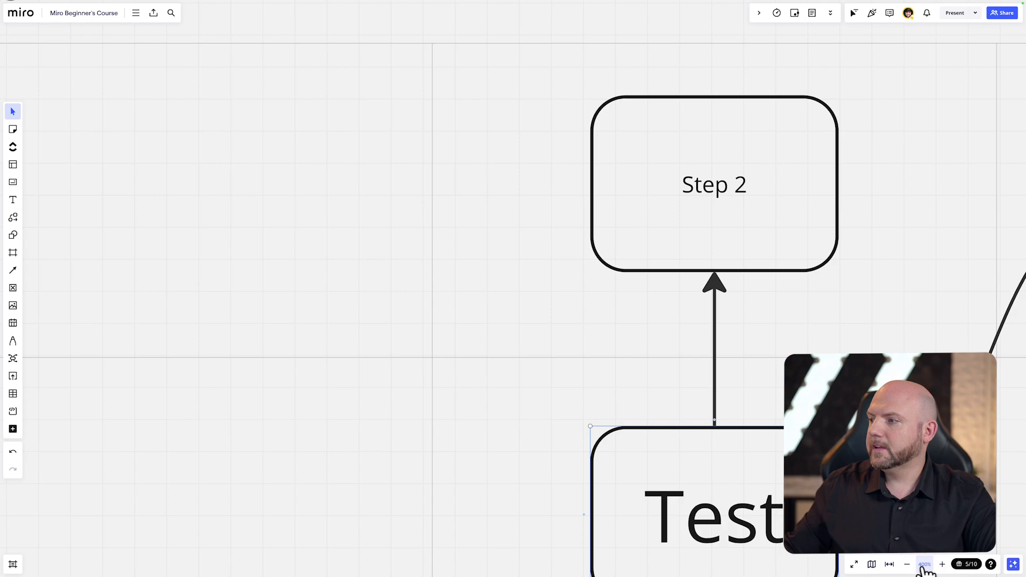
pyautogui.click(925, 565)
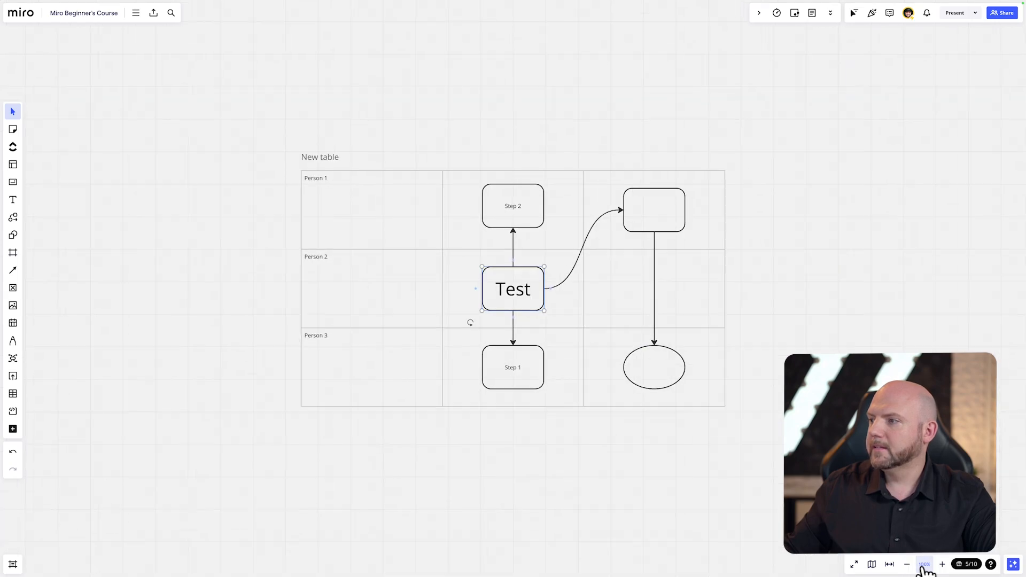
pyautogui.moveTo(883, 455); pyautogui.dragTo(298, 119)
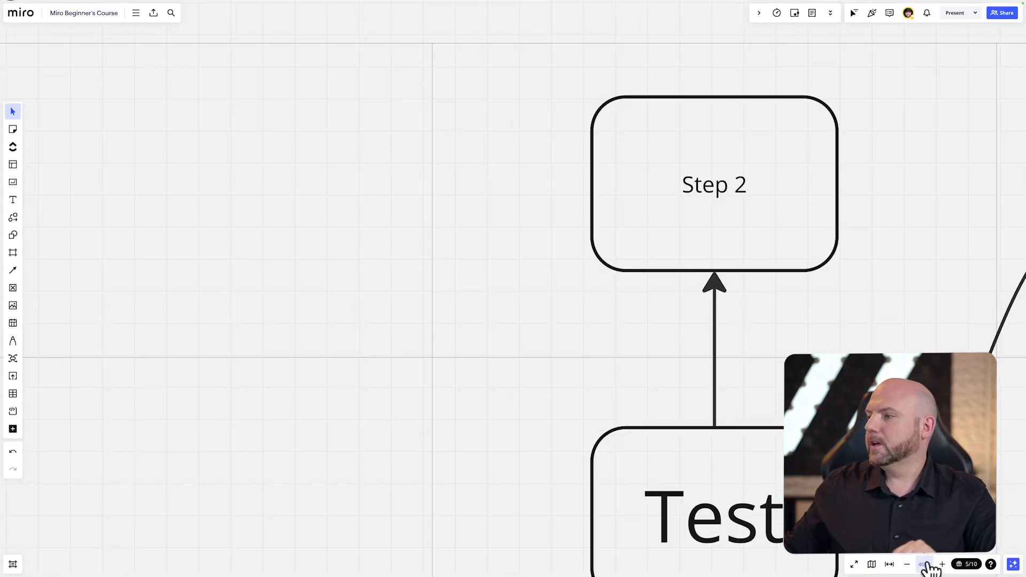
pyautogui.click(924, 565)
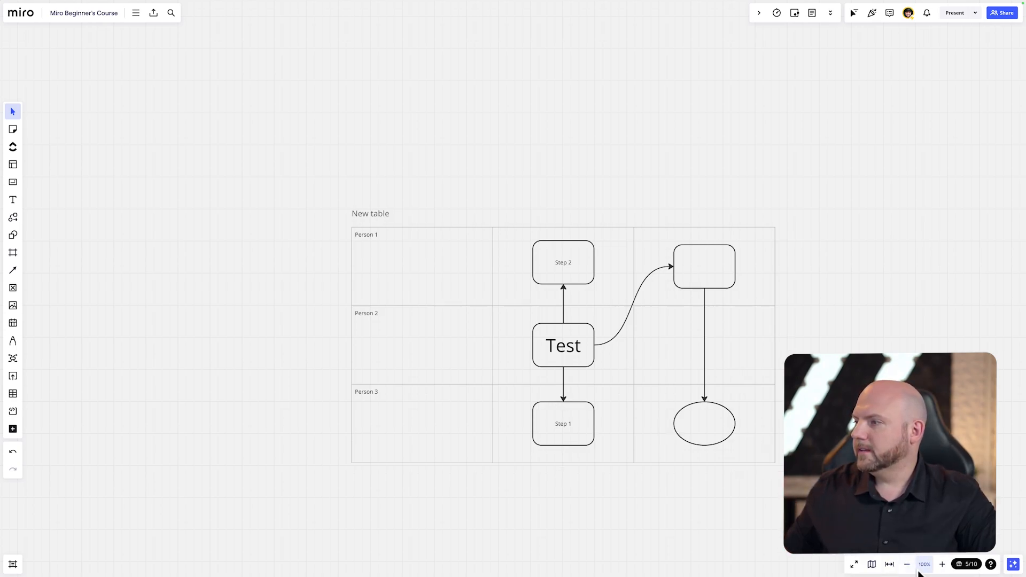
# Open the board's minimap and use it to navigate back to the table from an empty area
pyautogui.click(872, 564)
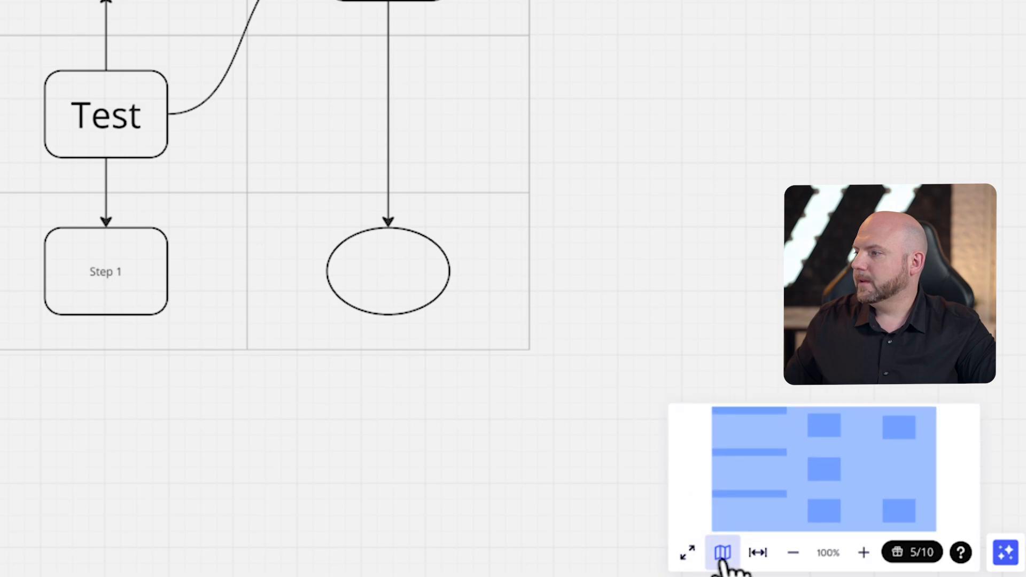
pyautogui.moveTo(358, 495); pyautogui.dragTo(309, 156)
pyautogui.moveTo(245, 336); pyautogui.dragTo(134, 233)
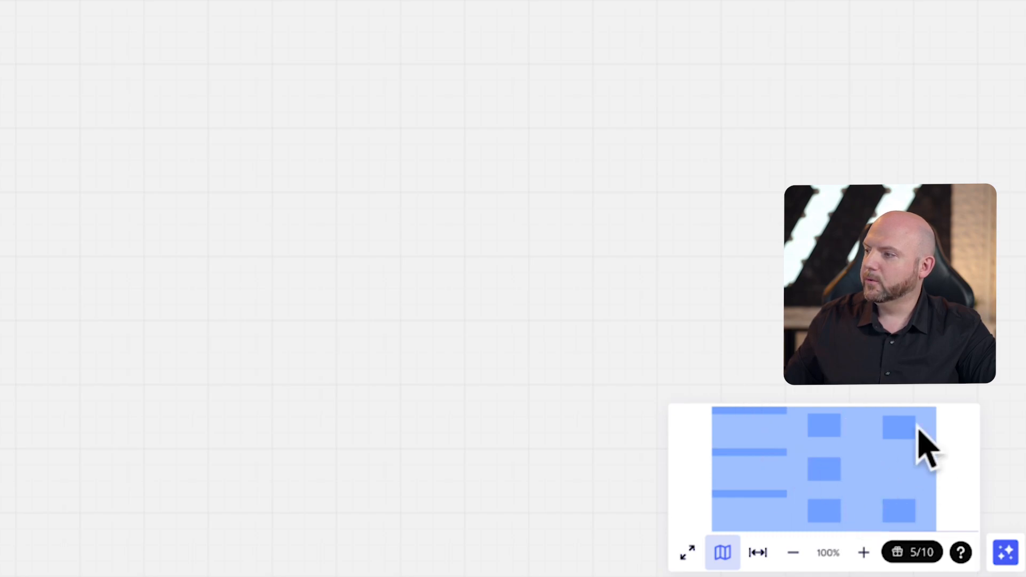
pyautogui.moveTo(828, 480); pyautogui.dragTo(852, 429)
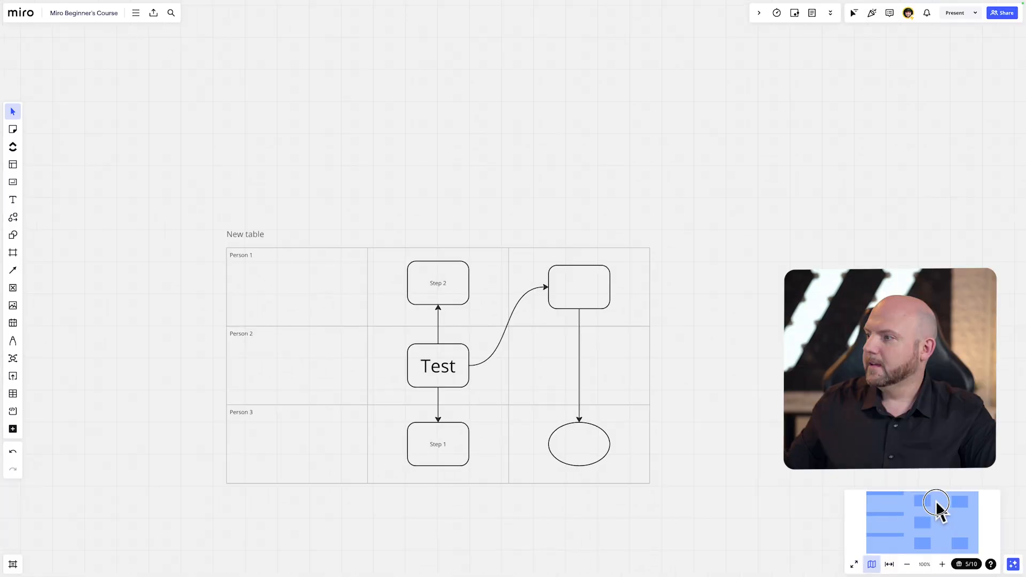
pyautogui.moveTo(936, 503); pyautogui.dragTo(886, 531)
# Copy the whole table with its flow and paste a duplicate in the empty area far above and to its left
pyautogui.scroll(-5, 689, 474)
pyautogui.moveTo(751, 486); pyautogui.dragTo(576, 370)
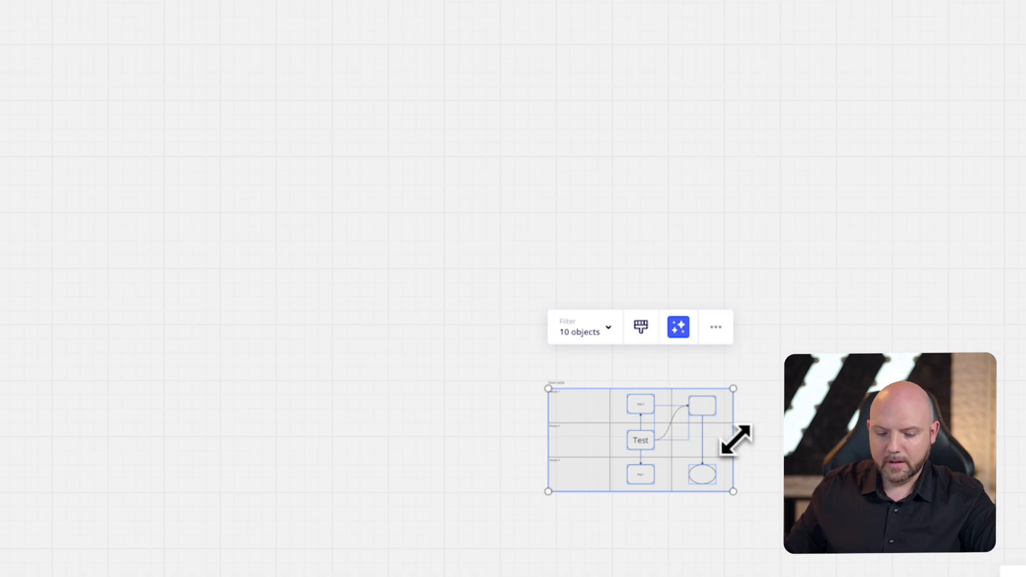
pyautogui.hotkey('ctrl', 'c')
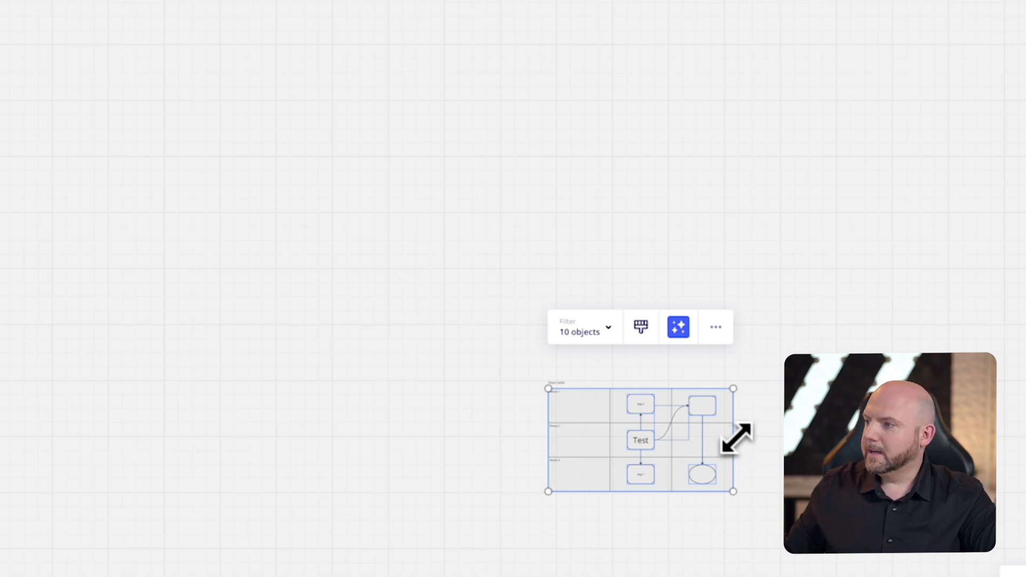
pyautogui.click(21, 153)
pyautogui.hotkey('ctrl', 'v')
pyautogui.moveTo(26, 116); pyautogui.dragTo(188, 119)
pyautogui.click(295, 33)
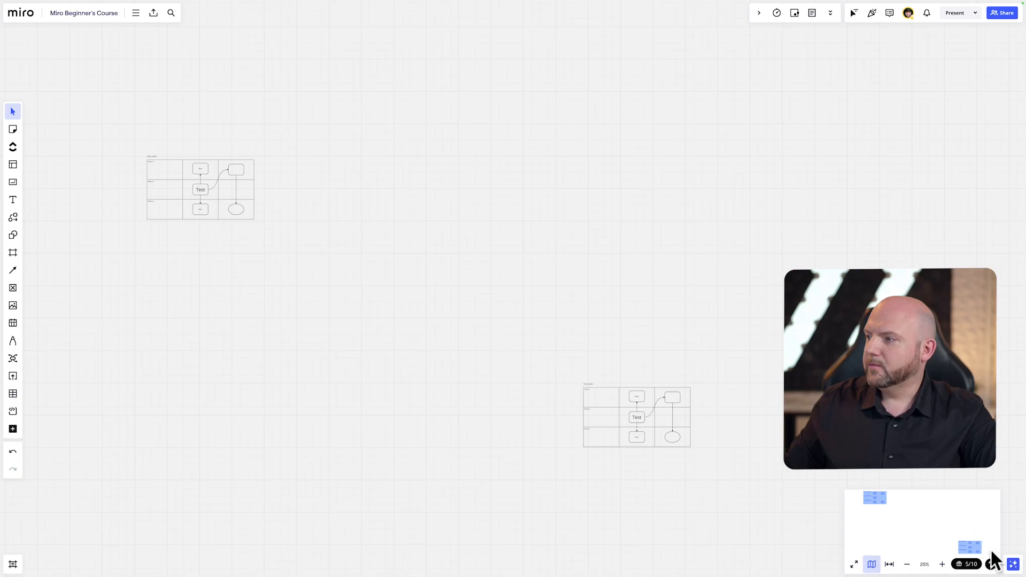
# View the original table up close and navigate to its duplicate through the minimap
pyautogui.click(739, 442)
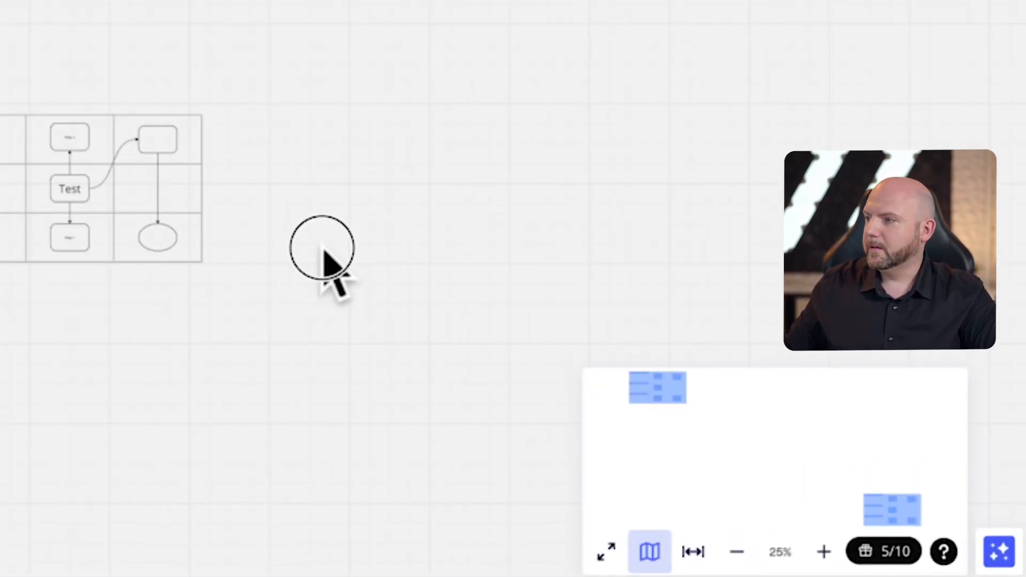
pyautogui.scroll(10, 584, 378)
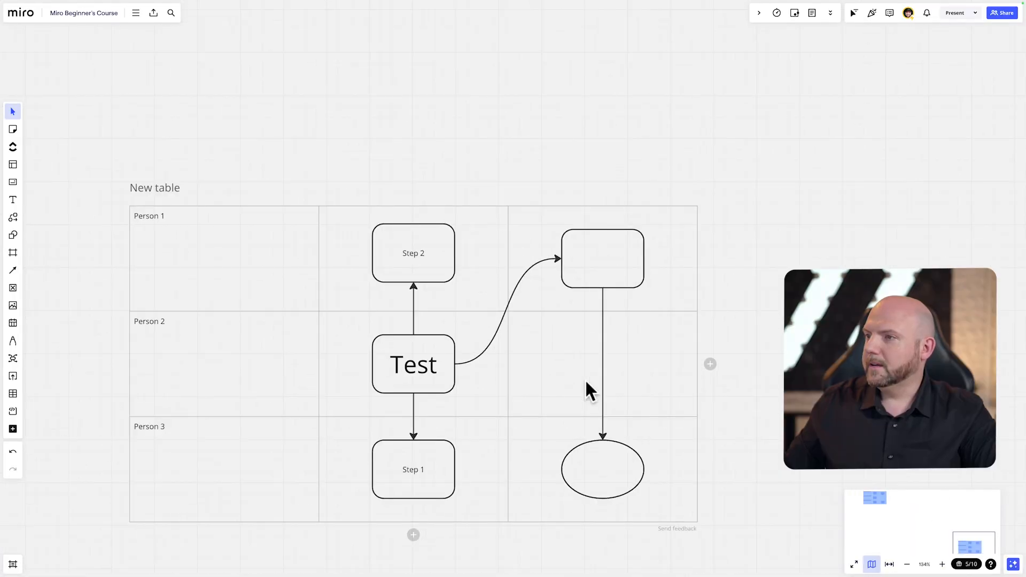
pyautogui.scroll(-2, 584, 378)
pyautogui.scroll(-2, 585, 378)
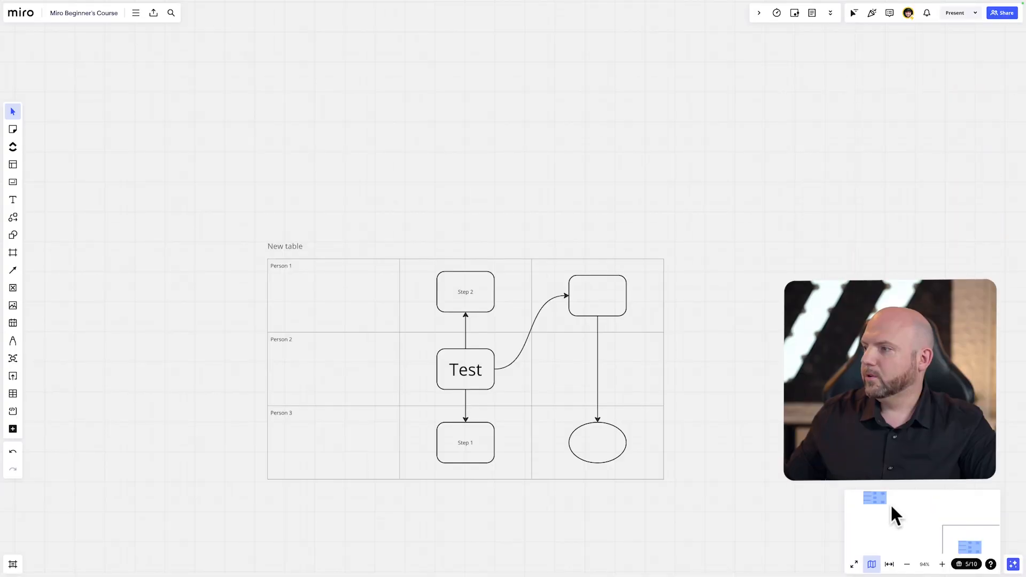
pyautogui.click(880, 502)
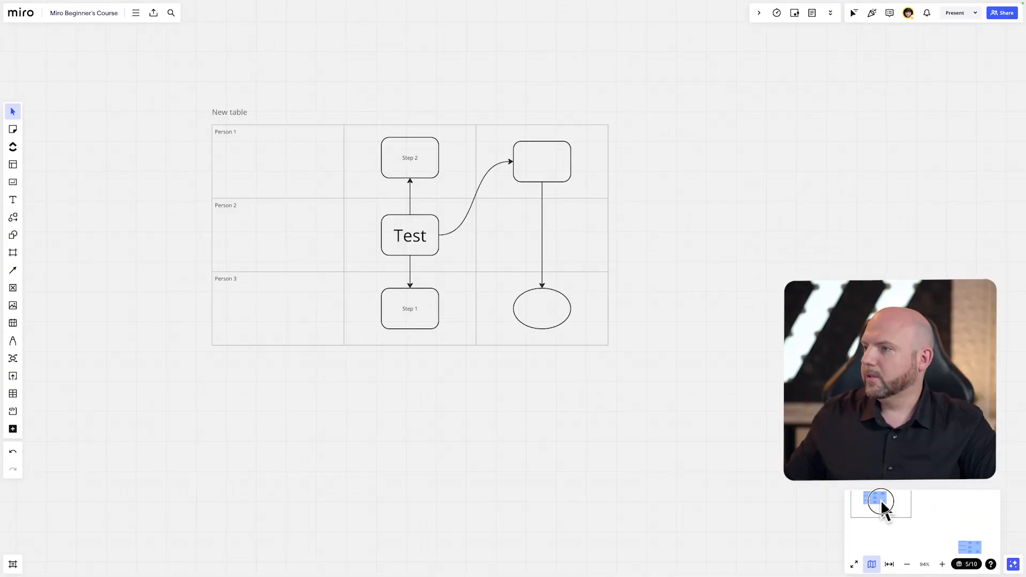
pyautogui.moveTo(881, 505); pyautogui.dragTo(874, 490)
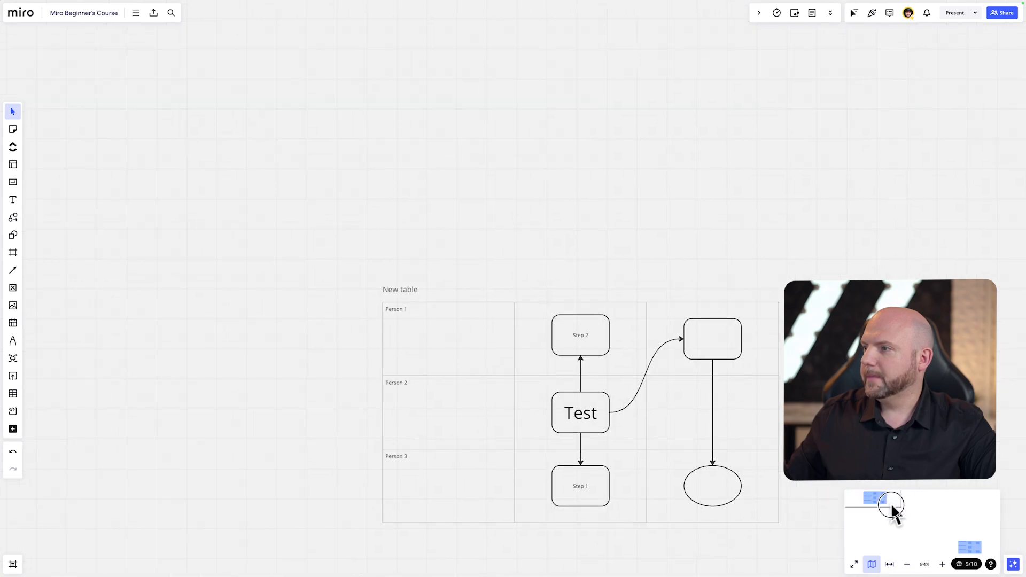
pyautogui.moveTo(814, 345); pyautogui.dragTo(604, 183)
pyautogui.moveTo(680, 223); pyautogui.dragTo(712, 244)
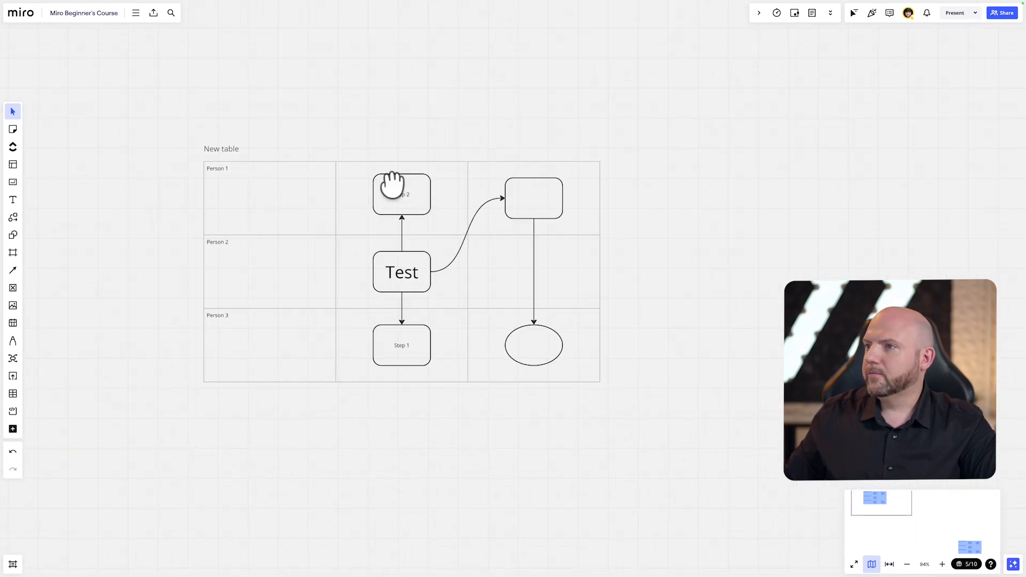
pyautogui.click(393, 187)
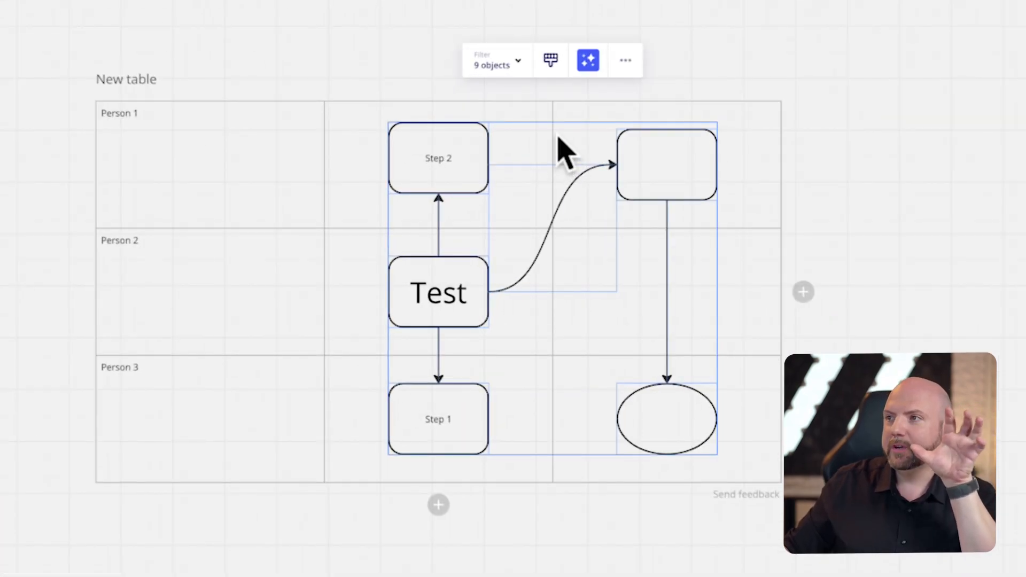
# Filter the duplicate's selected flow objects down to the connection lines and make those lines dashed and thicker
pyautogui.click(516, 65)
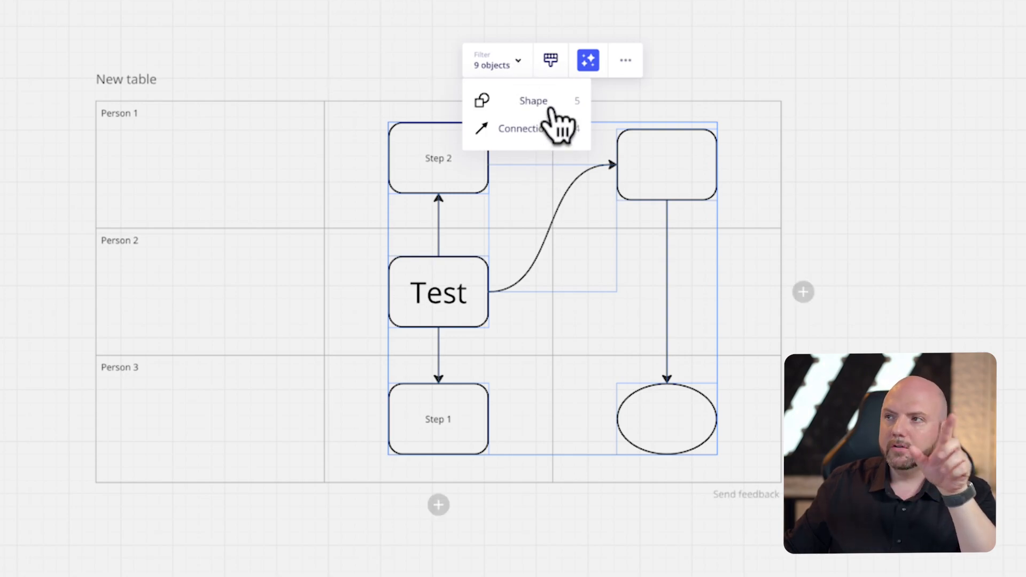
pyautogui.click(553, 133)
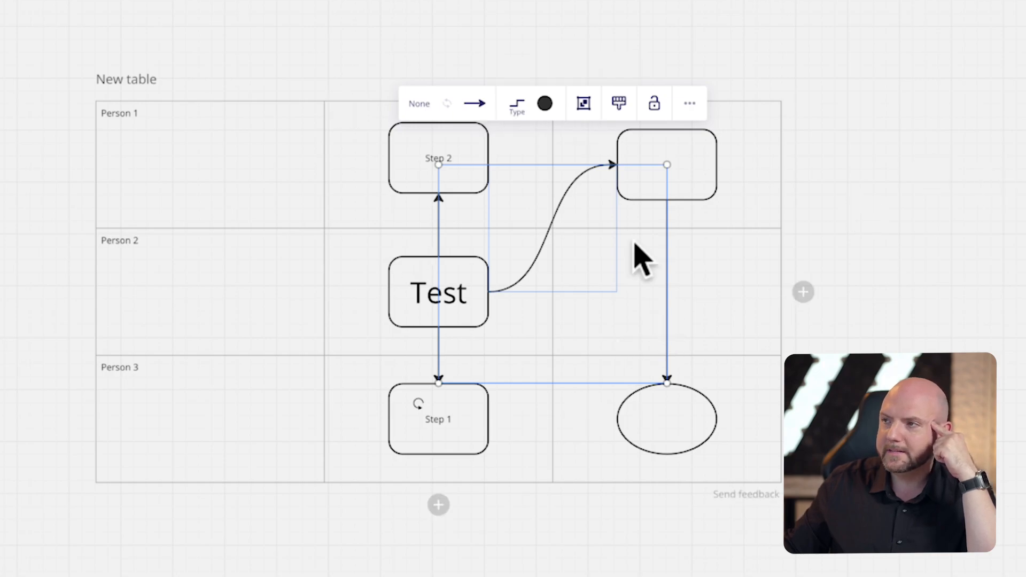
pyautogui.click(515, 107)
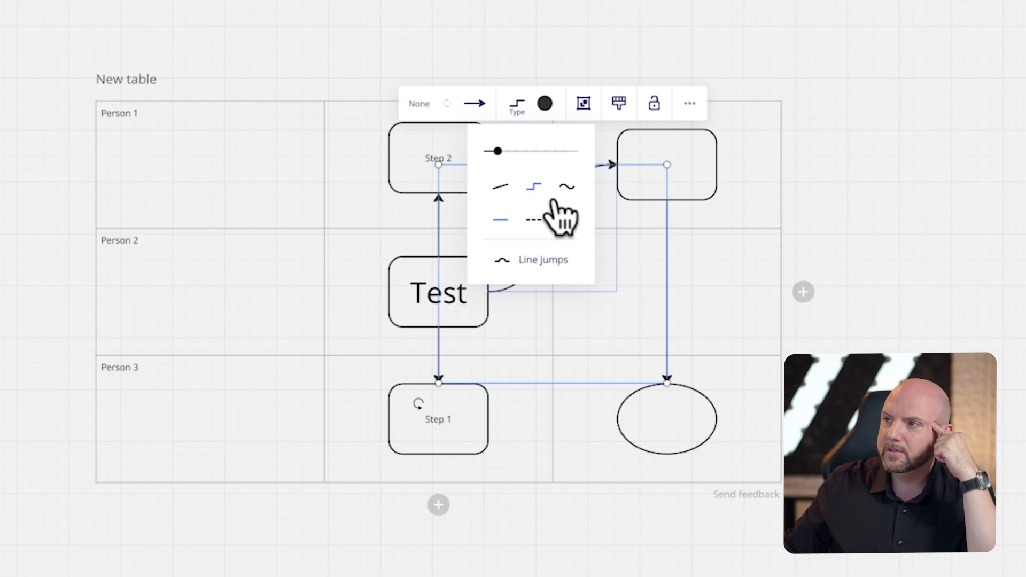
pyautogui.click(533, 220)
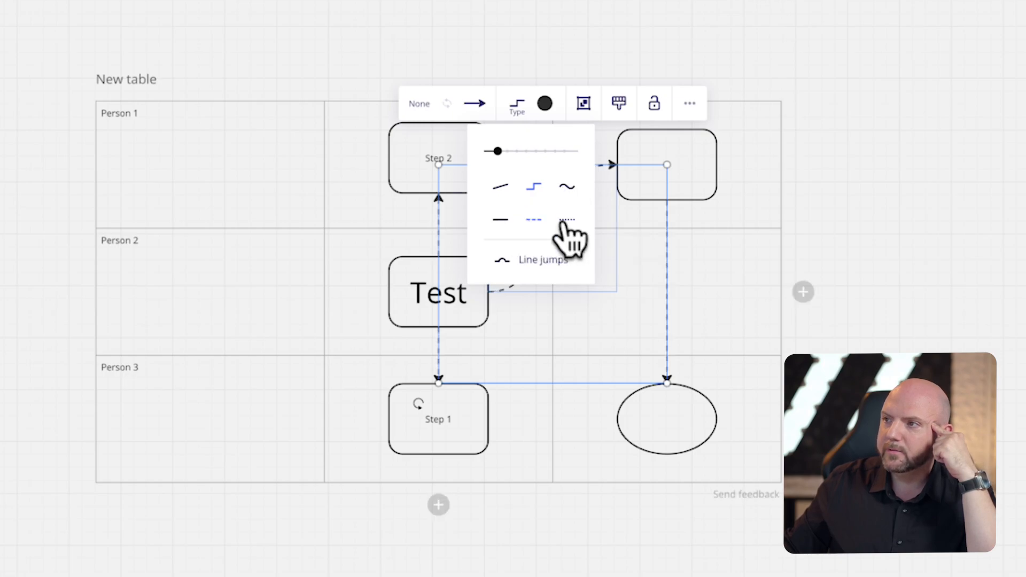
pyautogui.moveTo(499, 152); pyautogui.dragTo(516, 152)
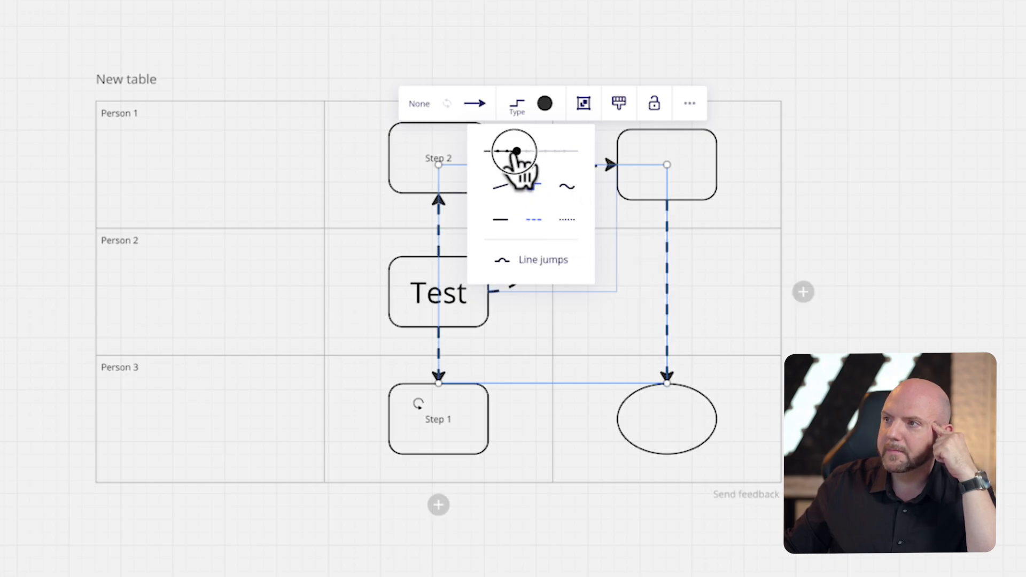
# Give the selected connection lines open arrowheads and colour them green
pyautogui.click(475, 105)
pyautogui.click(476, 228)
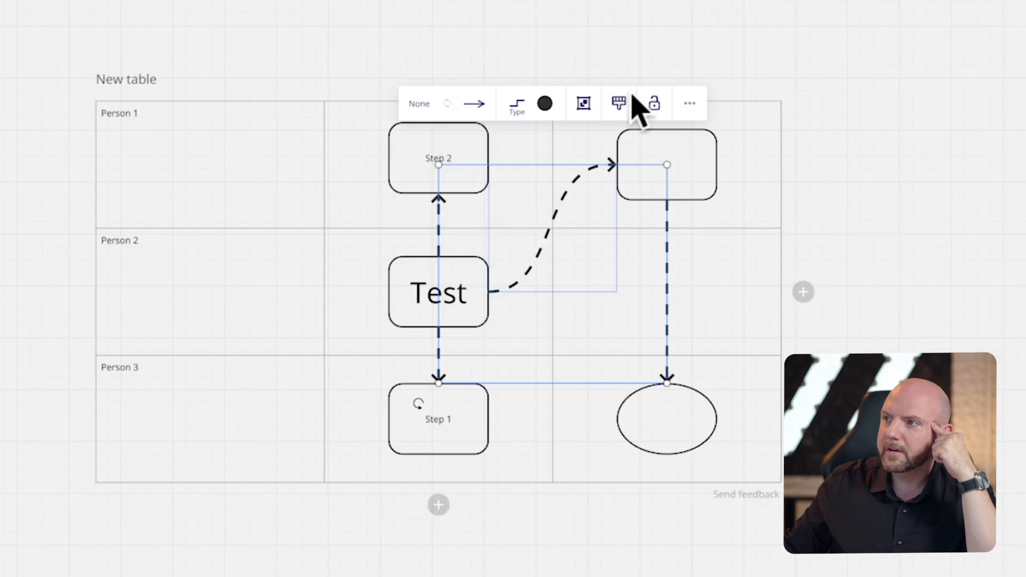
pyautogui.click(542, 104)
pyautogui.click(497, 337)
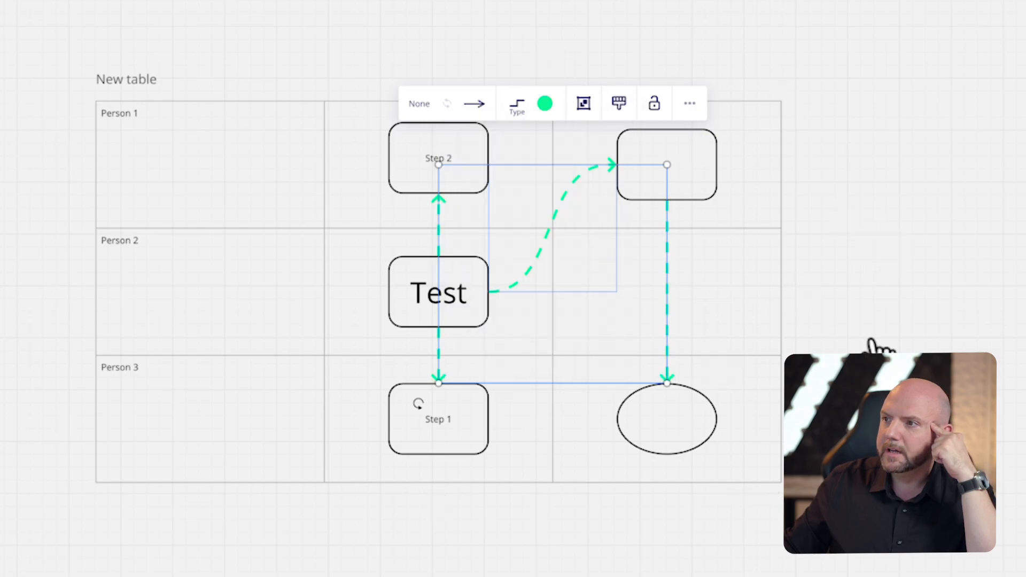
# Select only the shapes of the duplicate's flow and change them all to circles, and finally to squares
pyautogui.moveTo(927, 486); pyautogui.dragTo(304, 11)
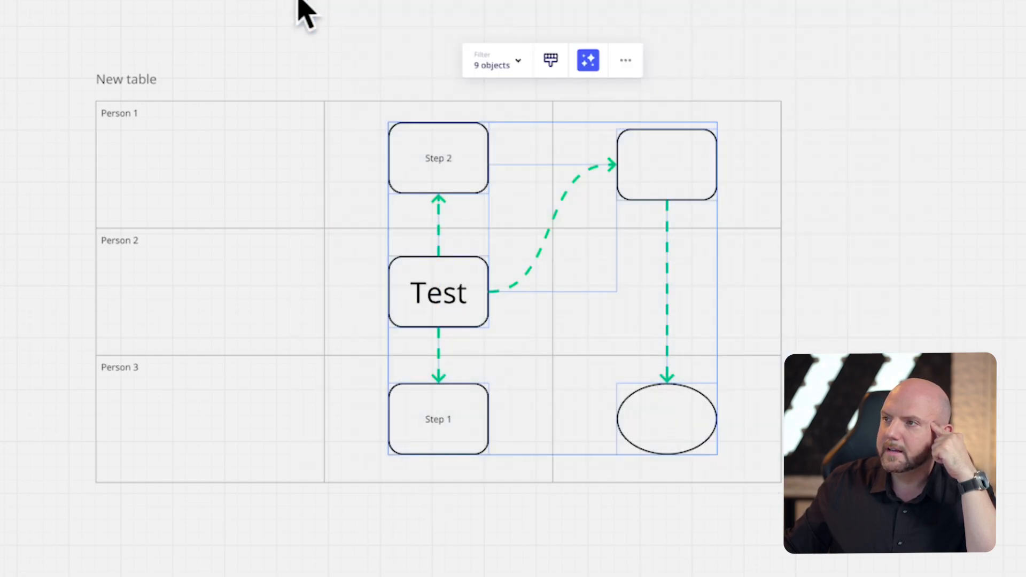
pyautogui.click(483, 56)
pyautogui.click(529, 102)
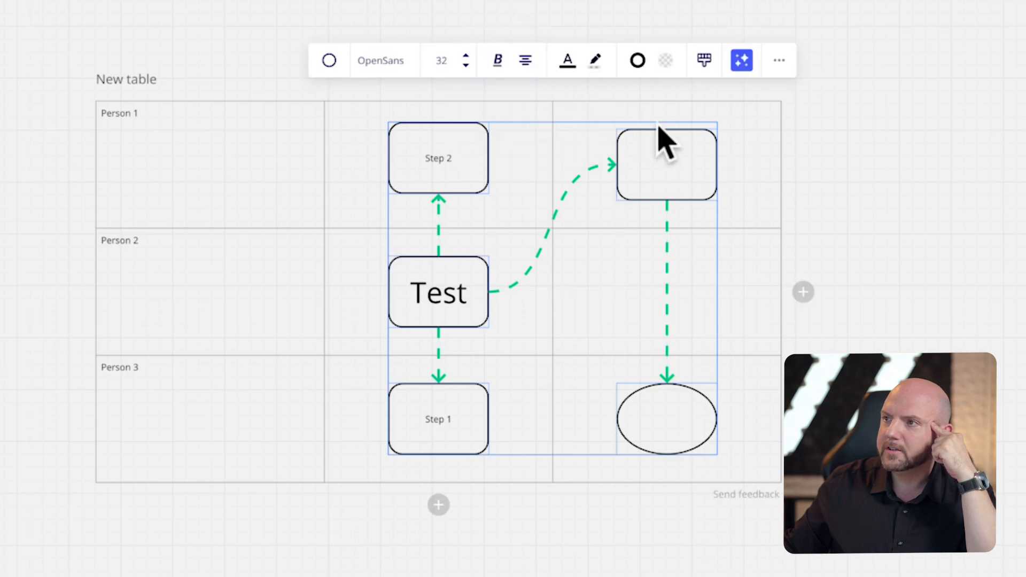
pyautogui.click(327, 61)
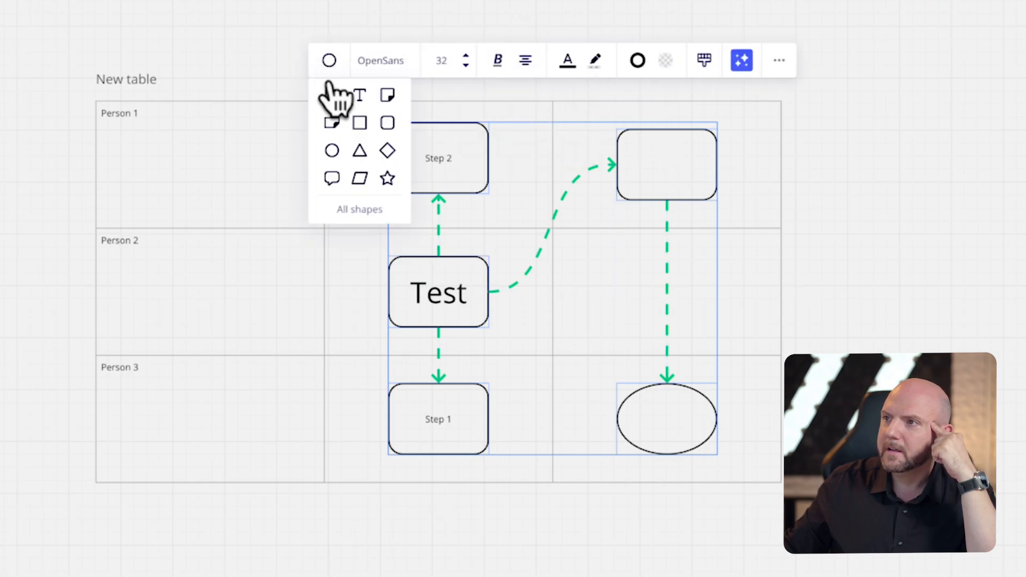
pyautogui.click(331, 151)
pyautogui.click(329, 61)
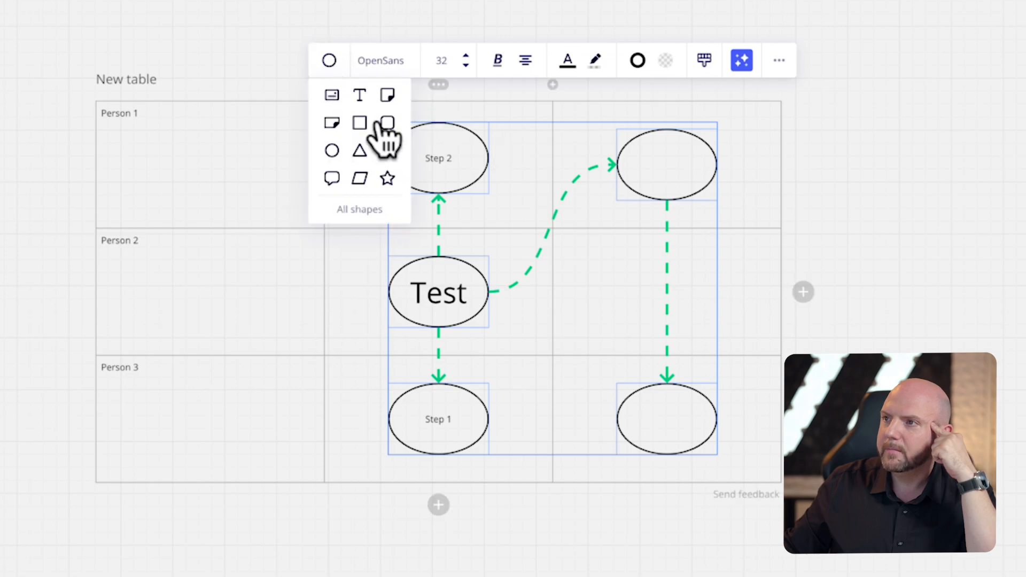
pyautogui.click(360, 123)
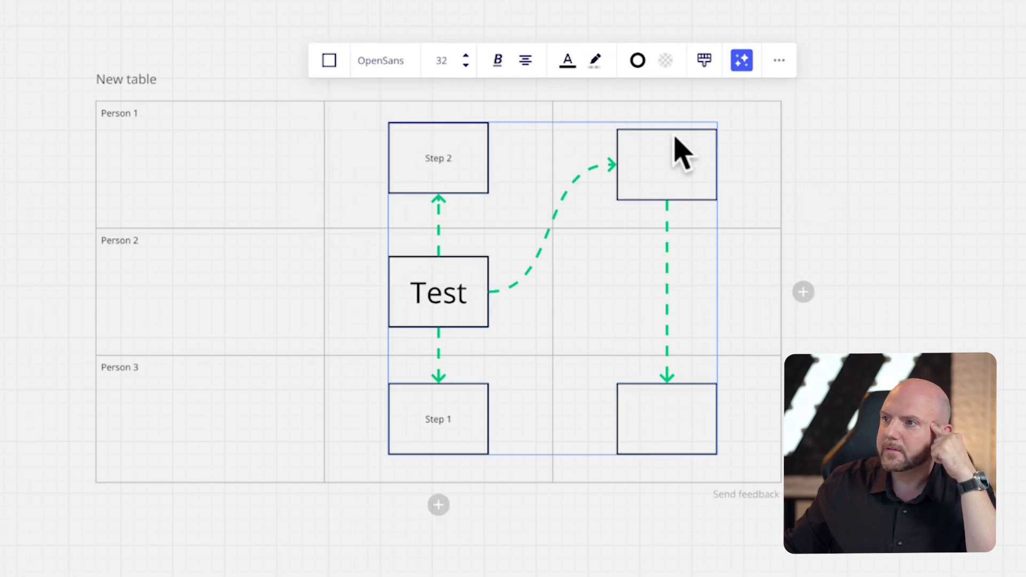
# Set the font of the selected shapes to Barlow and fill them with yellow
pyautogui.click(381, 67)
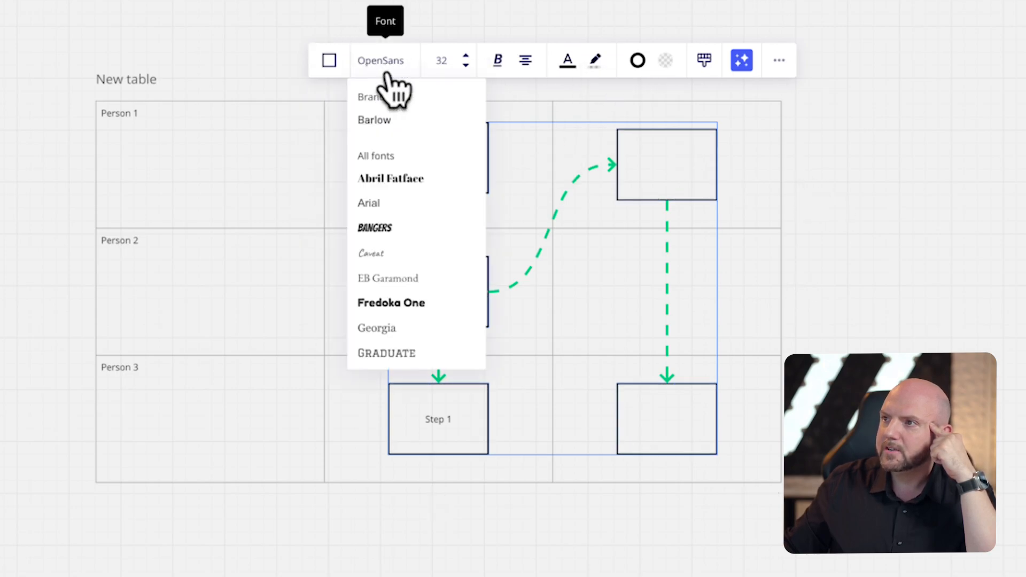
pyautogui.click(380, 120)
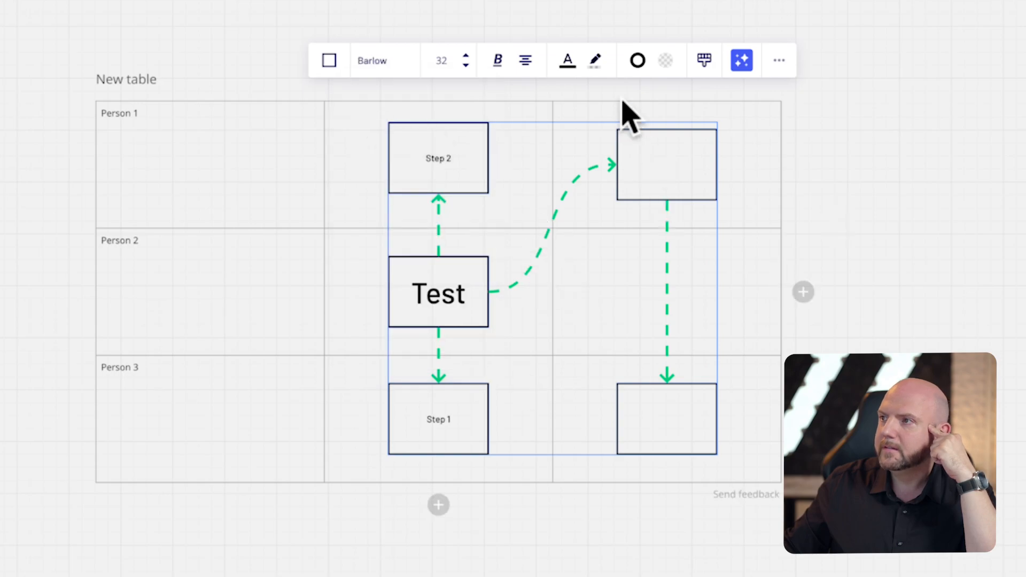
pyautogui.click(665, 60)
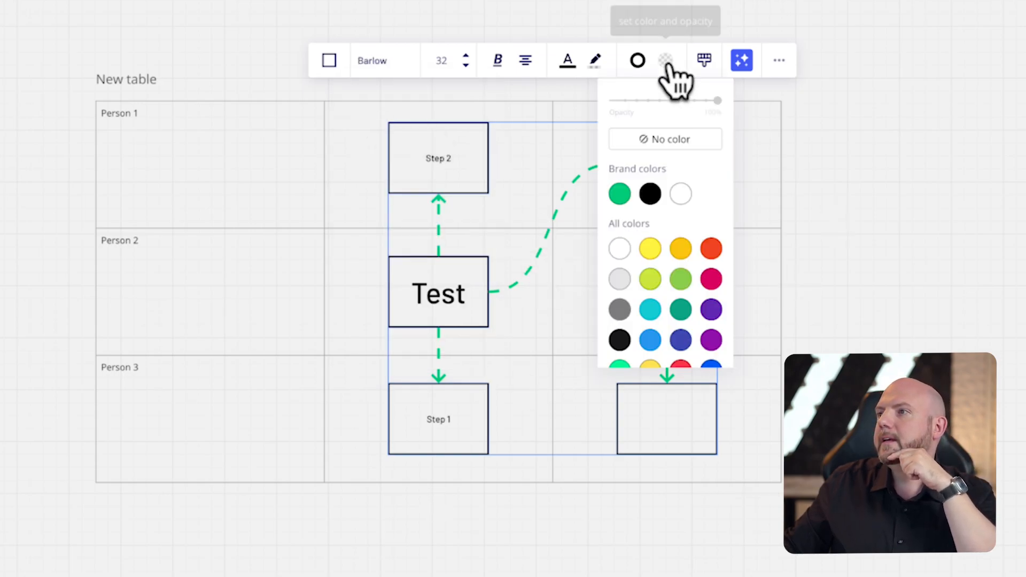
pyautogui.click(651, 251)
pyautogui.click(897, 316)
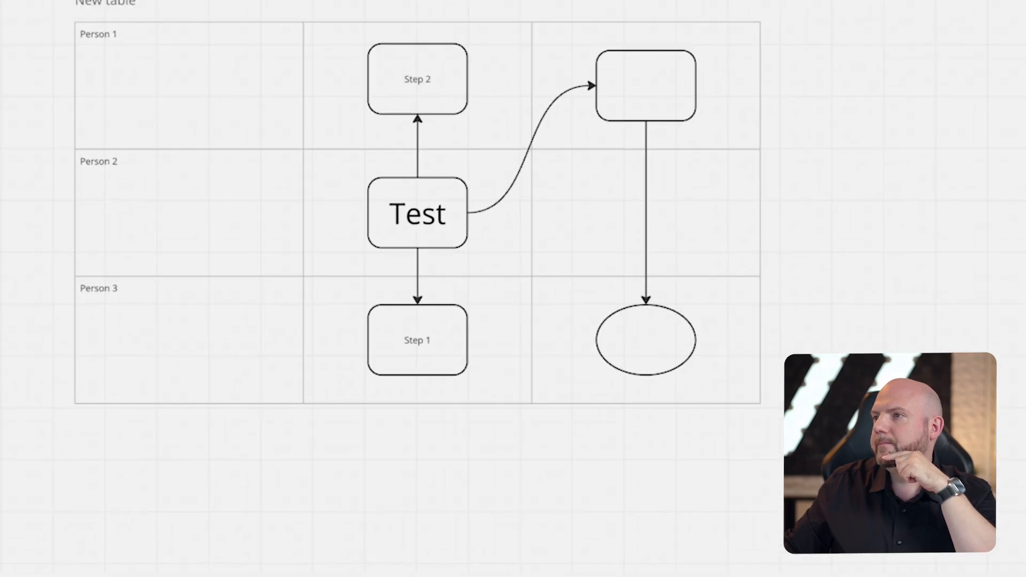
# Select the original table with its flow, filter the selection to the table only and lock it
pyautogui.moveTo(940, 473); pyautogui.dragTo(3, 15)
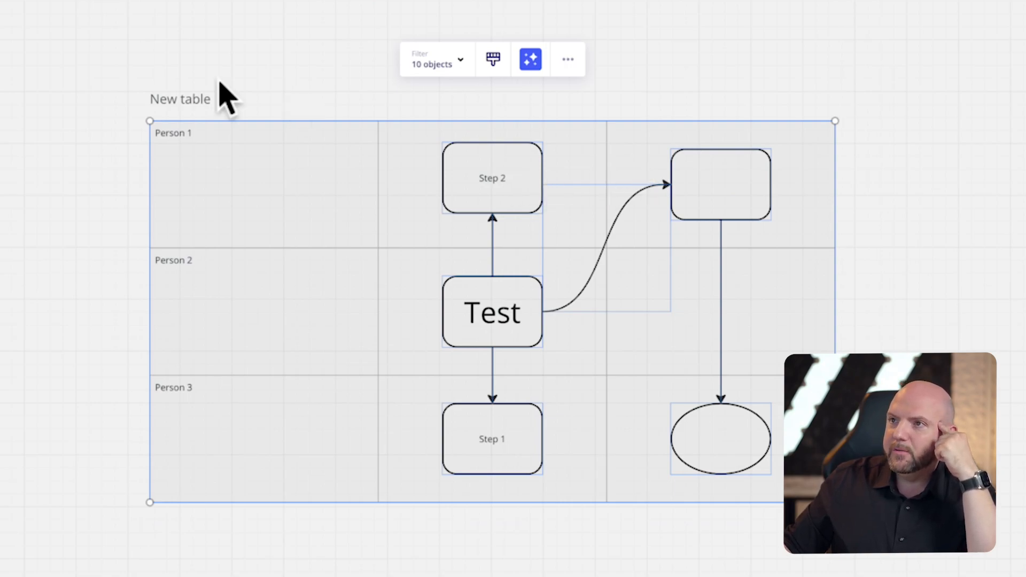
pyautogui.click(457, 63)
pyautogui.click(477, 155)
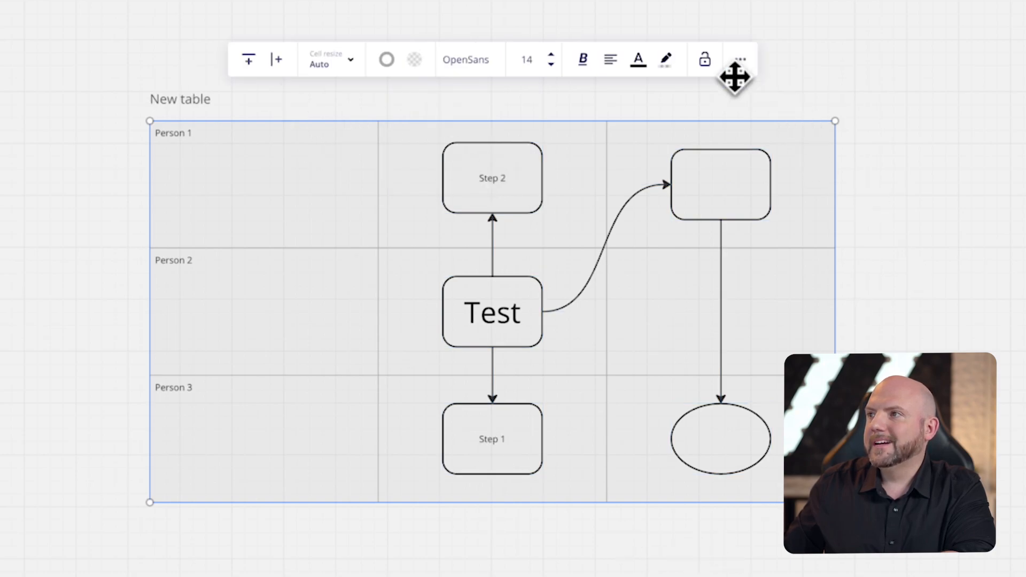
pyautogui.click(704, 60)
pyautogui.click(746, 103)
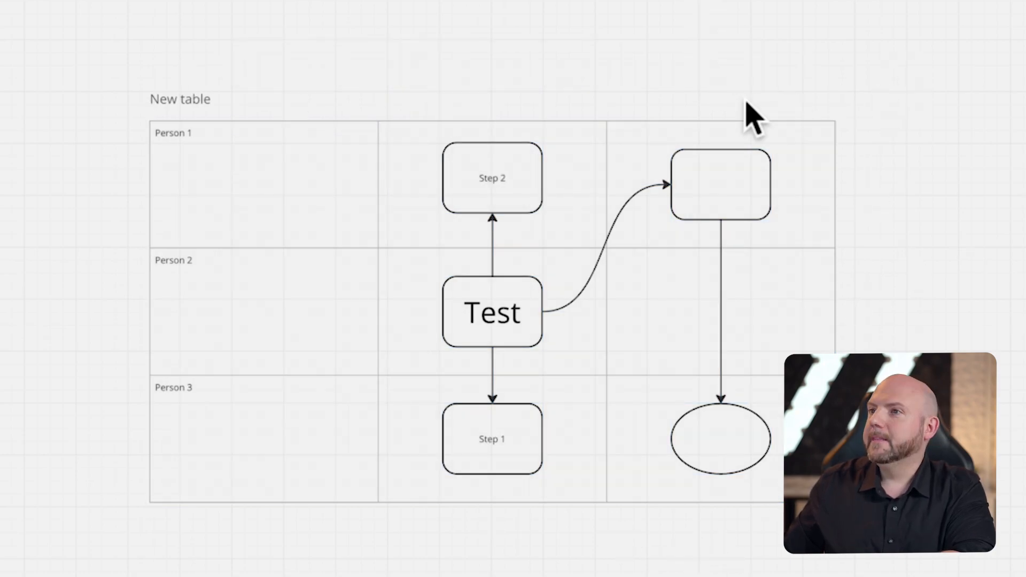
# Try to move the locked table by its cells, title and border
pyautogui.moveTo(3, 103); pyautogui.dragTo(233, 300)
pyautogui.moveTo(279, 233); pyautogui.dragTo(337, 520)
pyautogui.moveTo(236, 318); pyautogui.dragTo(206, 163)
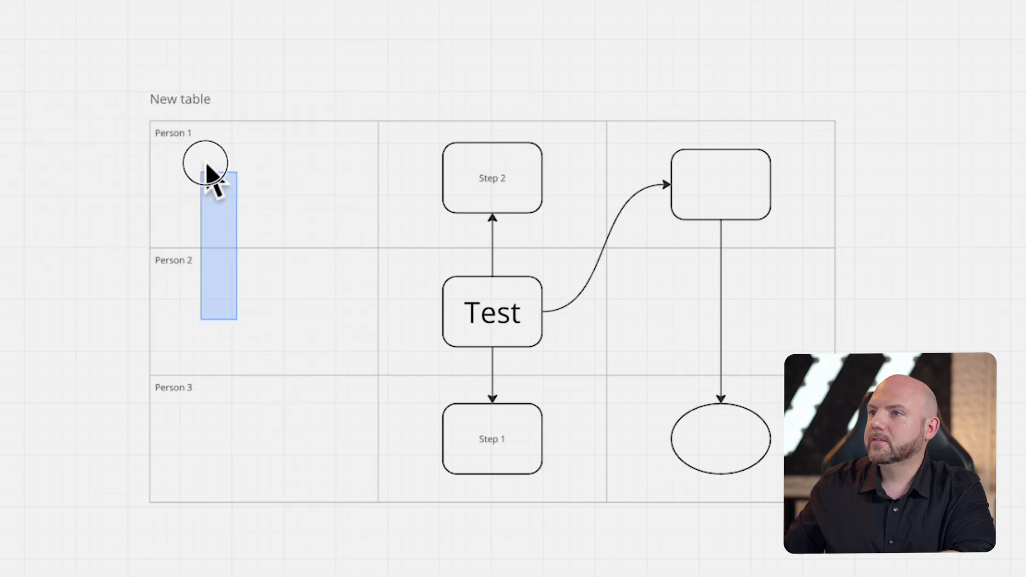
pyautogui.moveTo(168, 90); pyautogui.dragTo(151, 99)
pyautogui.click(190, 185)
pyautogui.click(775, 500)
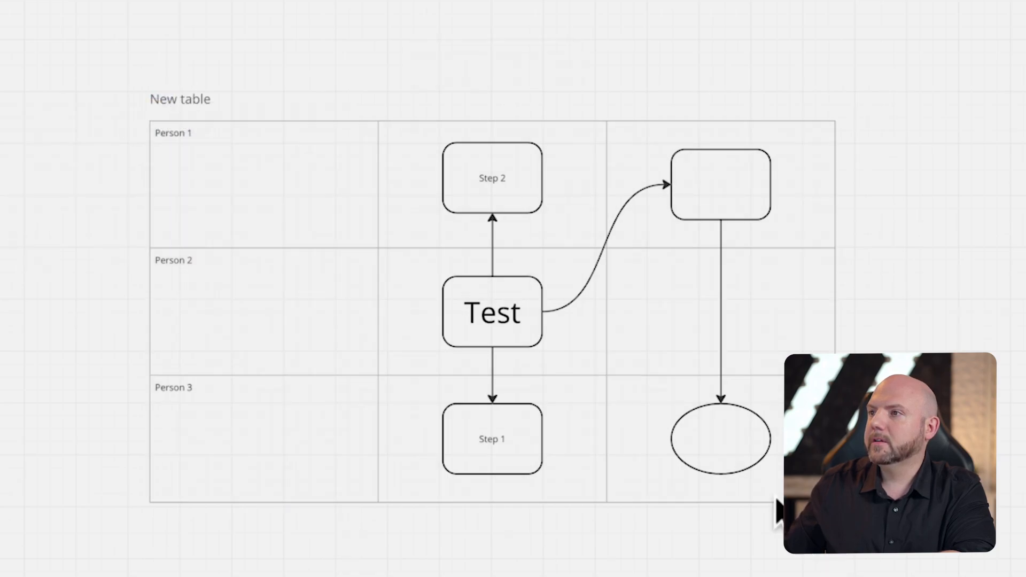
pyautogui.moveTo(292, 186); pyautogui.dragTo(556, 109)
pyautogui.click(704, 103)
# Move the Step 2 rectangle across the locked table and return it to the middle cell of the Person 1 row
pyautogui.click(485, 184)
pyautogui.moveTo(485, 184); pyautogui.dragTo(255, 296)
pyautogui.moveTo(300, 300); pyautogui.dragTo(502, 198)
pyautogui.click(566, 201)
# Unlock the original table behind the flow and deselect it
pyautogui.click(220, 133)
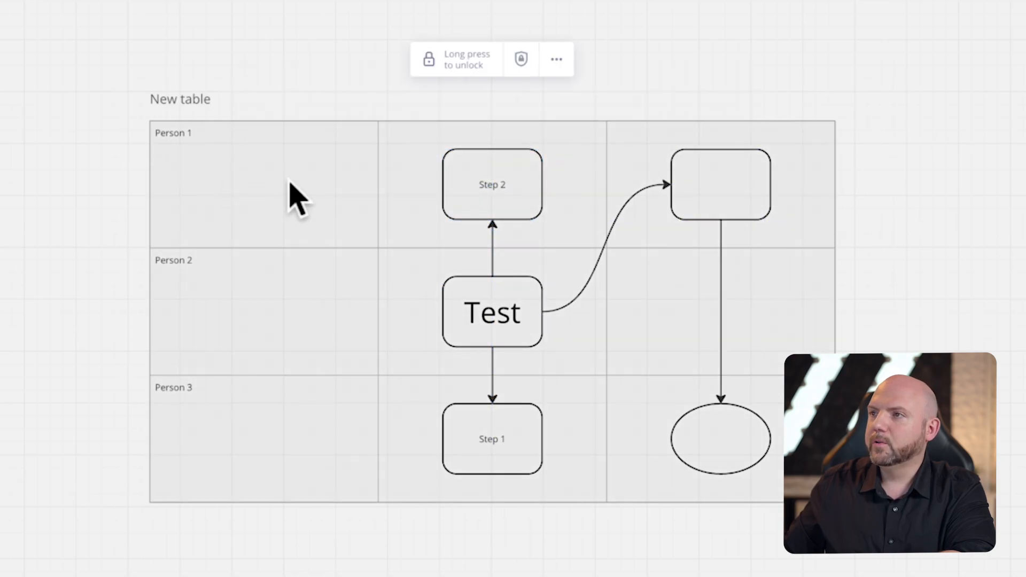
pyautogui.click(486, 67)
pyautogui.press('Escape')
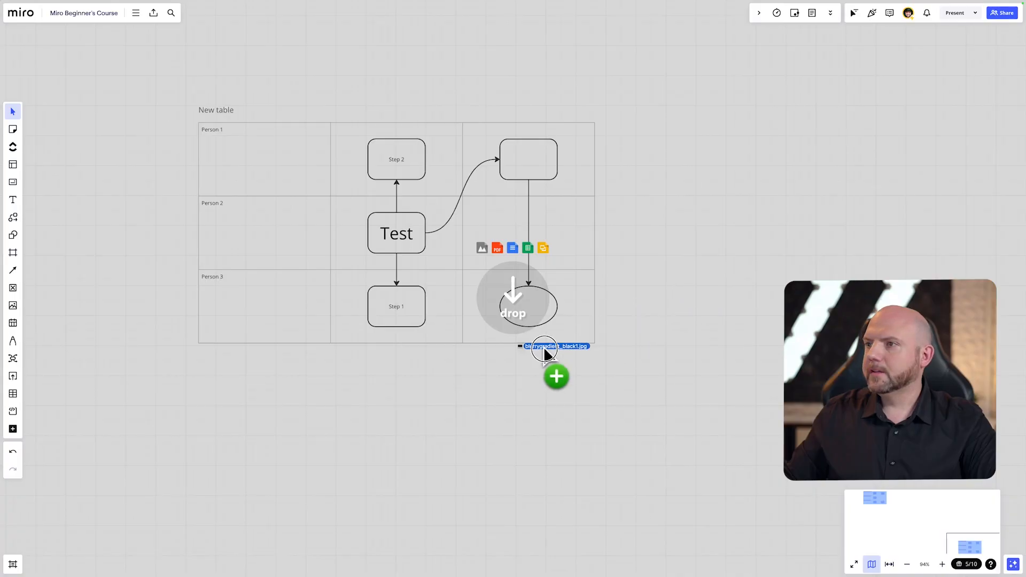
# Add the image file blurrygradient_black1.jpg from the computer to the board and position it over the original table
pyautogui.moveTo(545, 350); pyautogui.dragTo(451, 383)
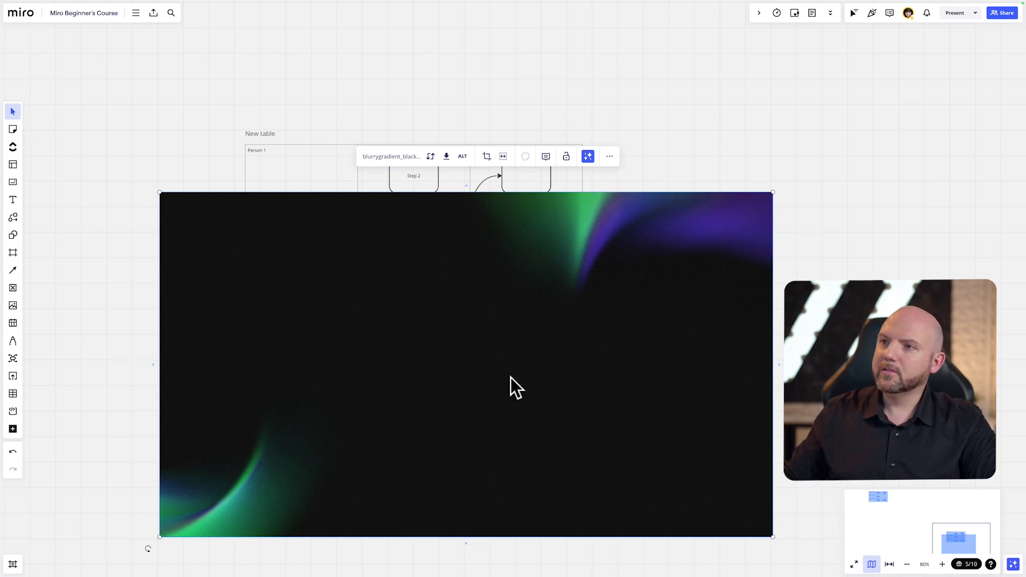
pyautogui.moveTo(497, 323); pyautogui.dragTo(587, 305)
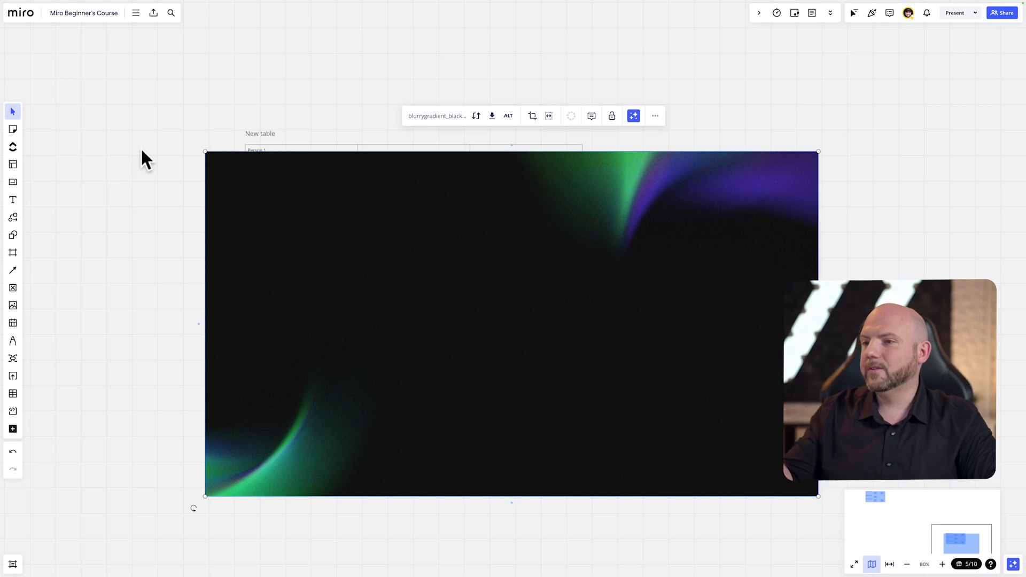
pyautogui.moveTo(403, 295); pyautogui.dragTo(385, 275)
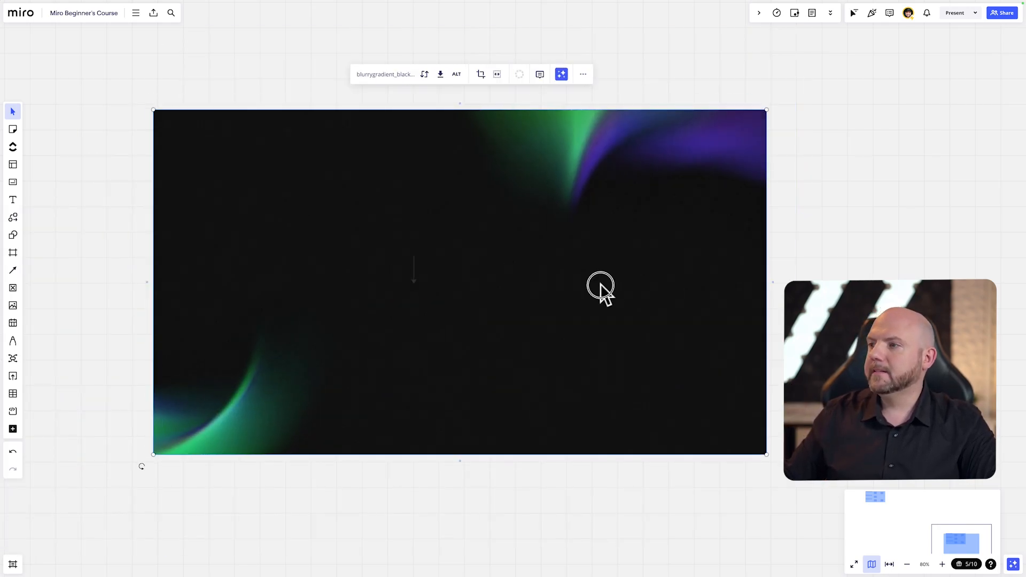
pyautogui.moveTo(600, 289); pyautogui.dragTo(646, 354)
pyautogui.moveTo(485, 348); pyautogui.dragTo(479, 316)
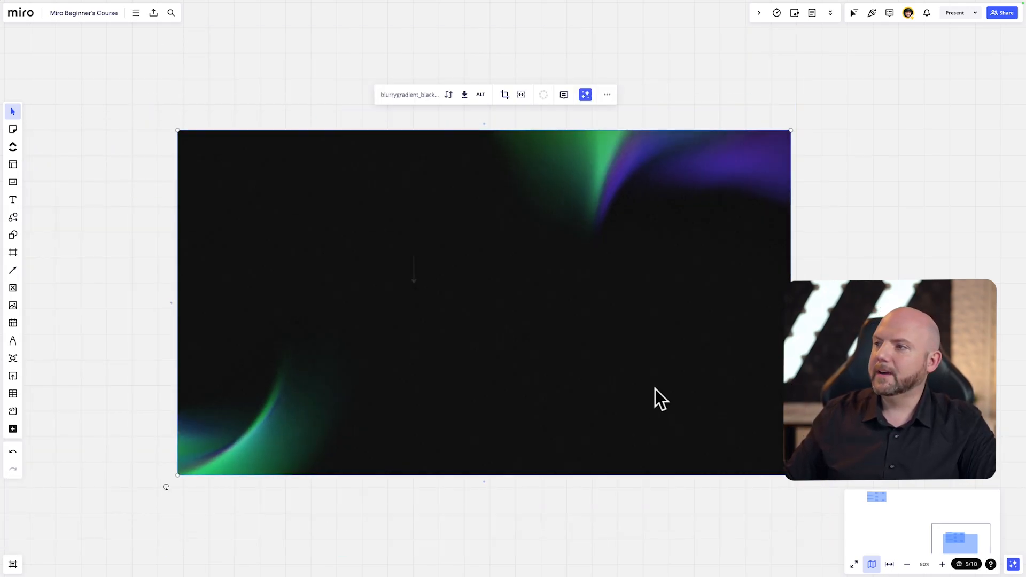
# Send the blurry gradient image to the back, behind the table and its flow
pyautogui.click(415, 273)
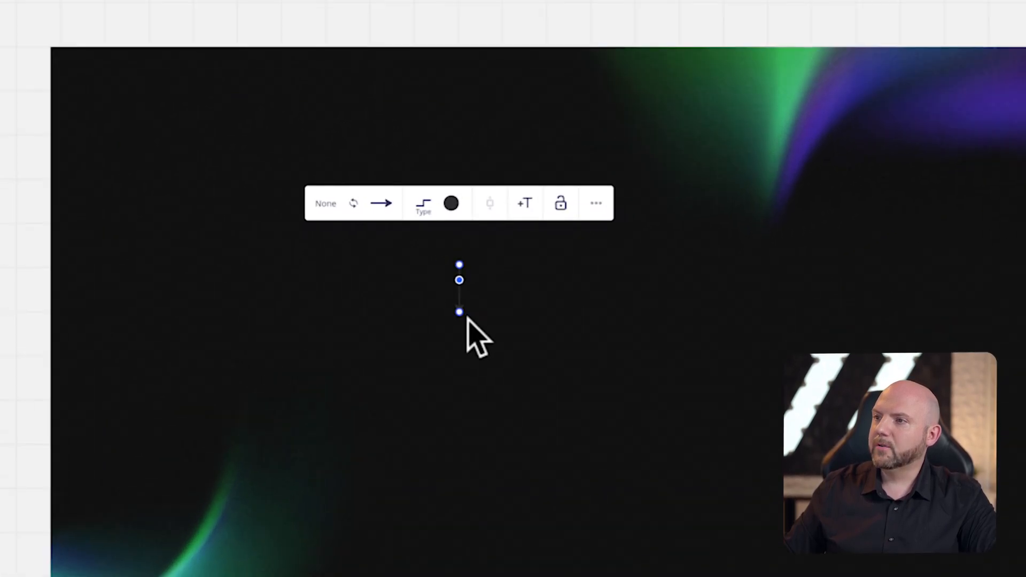
pyautogui.click(564, 277)
pyautogui.click(383, 29)
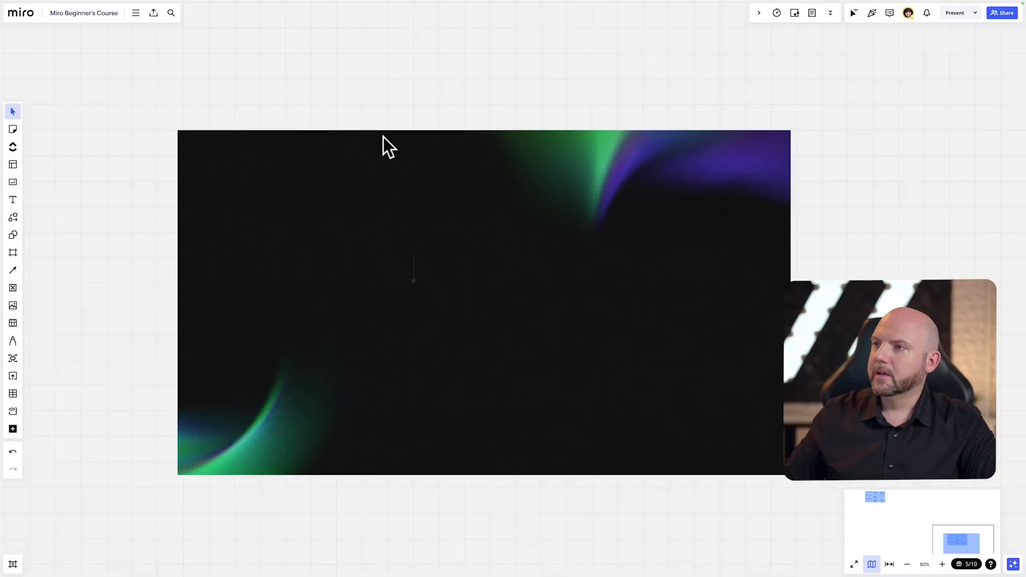
pyautogui.moveTo(484, 145); pyautogui.dragTo(394, 76)
pyautogui.moveTo(375, 148); pyautogui.dragTo(345, 141)
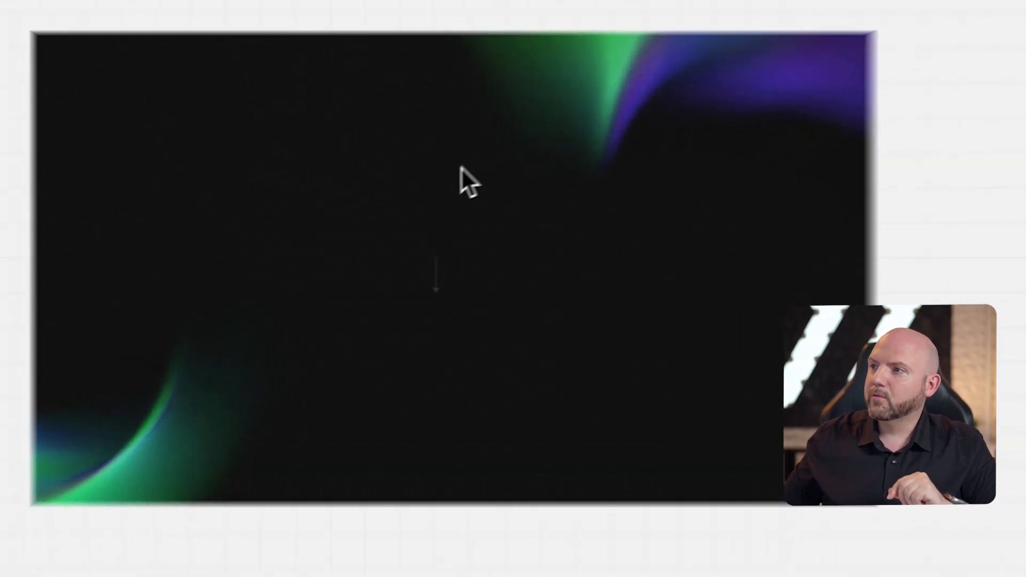
pyautogui.rightClick(432, 189)
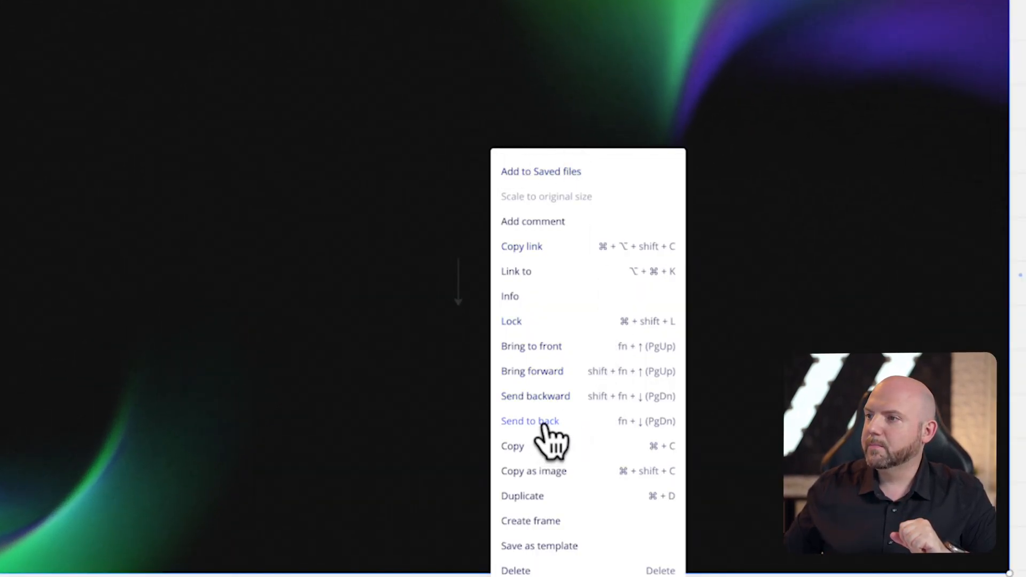
pyautogui.click(543, 424)
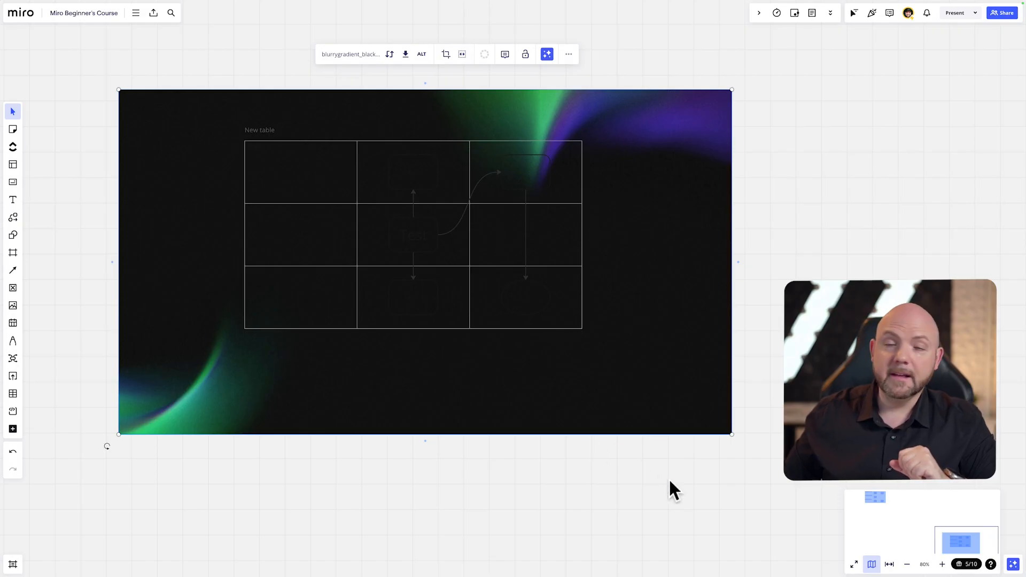
# Select the image, table and flow together and apply the black, white and green brand style to them
pyautogui.moveTo(669, 489); pyautogui.dragTo(185, 109)
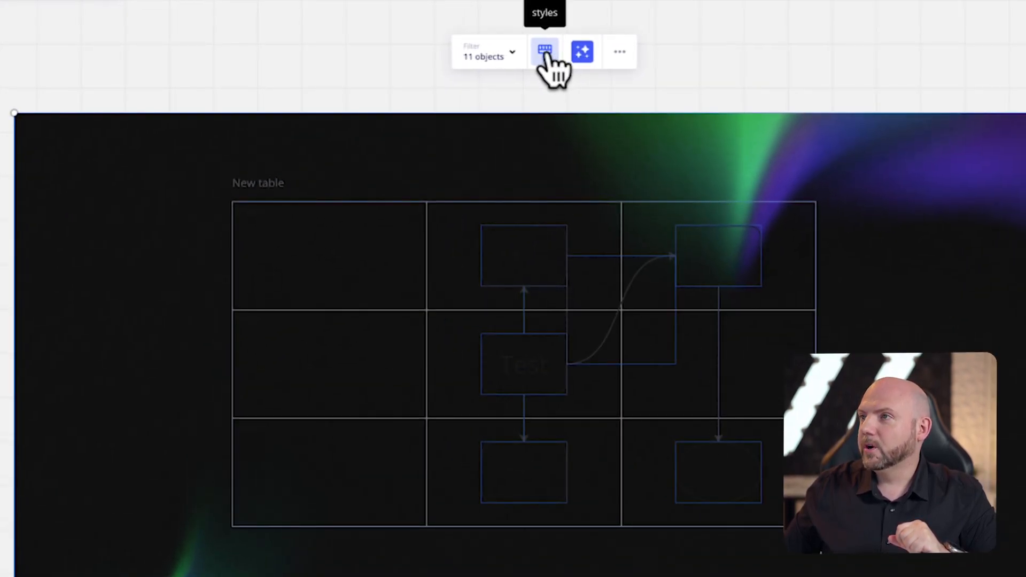
pyautogui.click(545, 52)
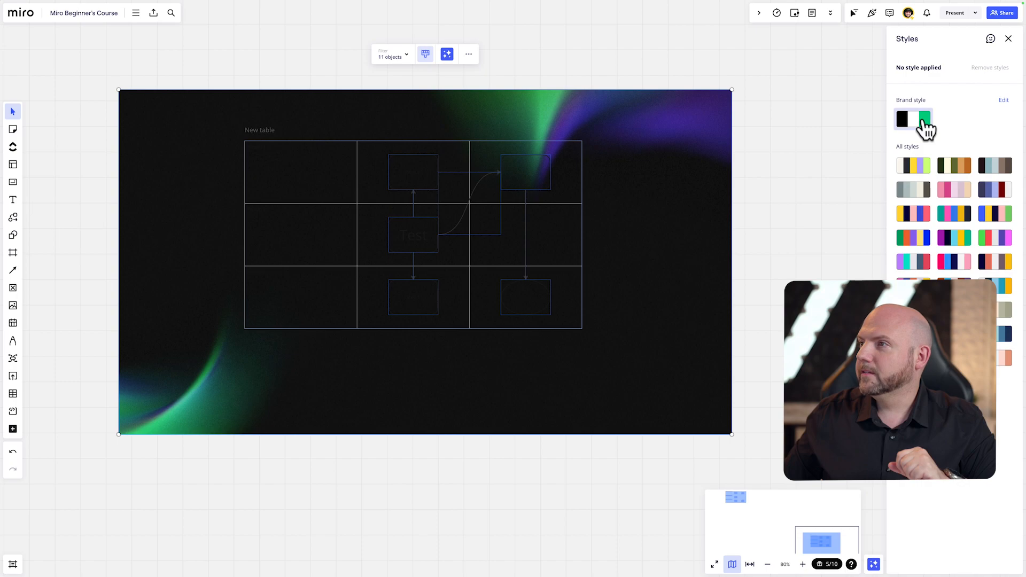
pyautogui.click(924, 128)
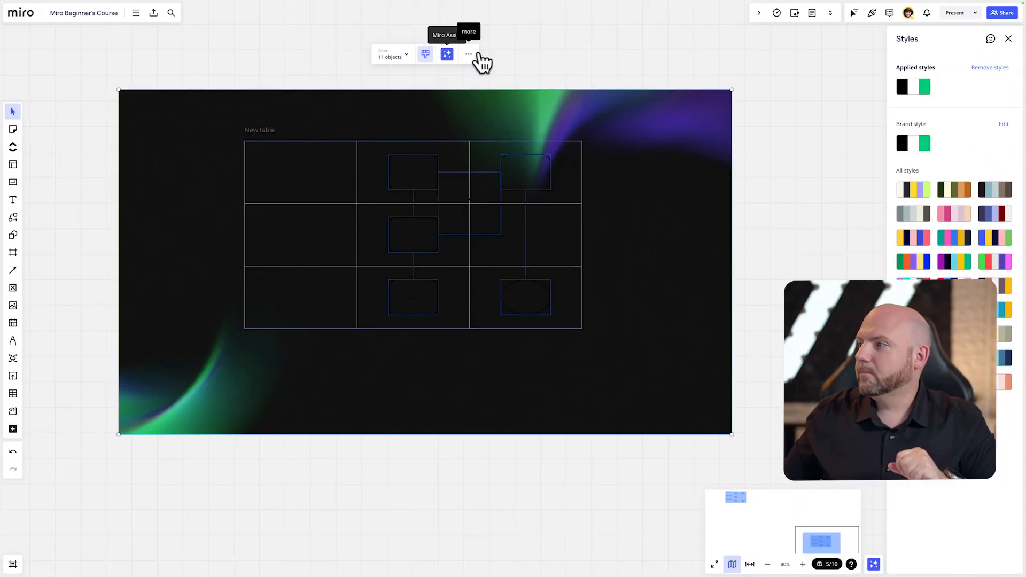
# Filter the selection to the connection lines and set their colour to brand white
pyautogui.click(403, 56)
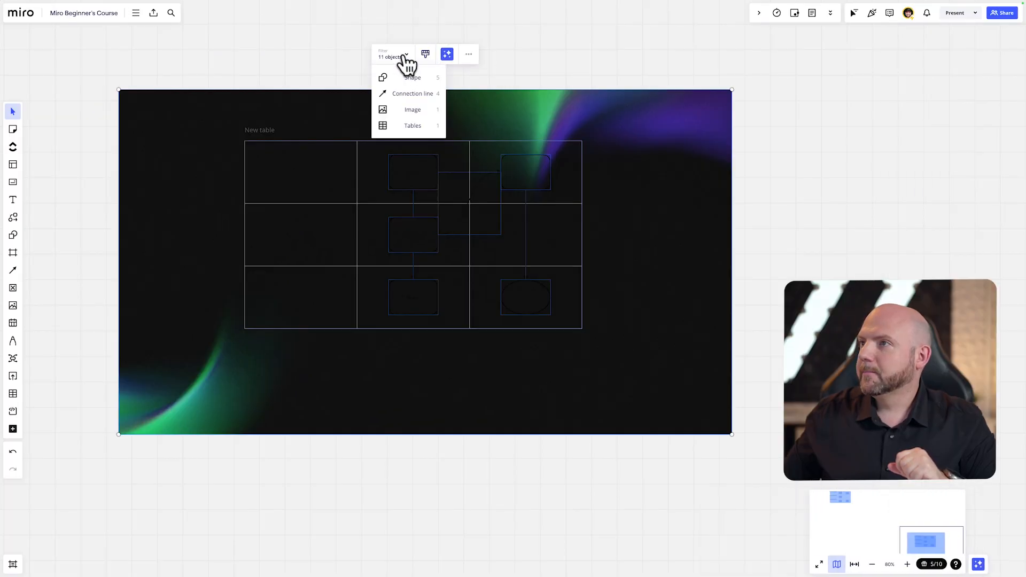
pyautogui.click(408, 93)
pyautogui.click(465, 136)
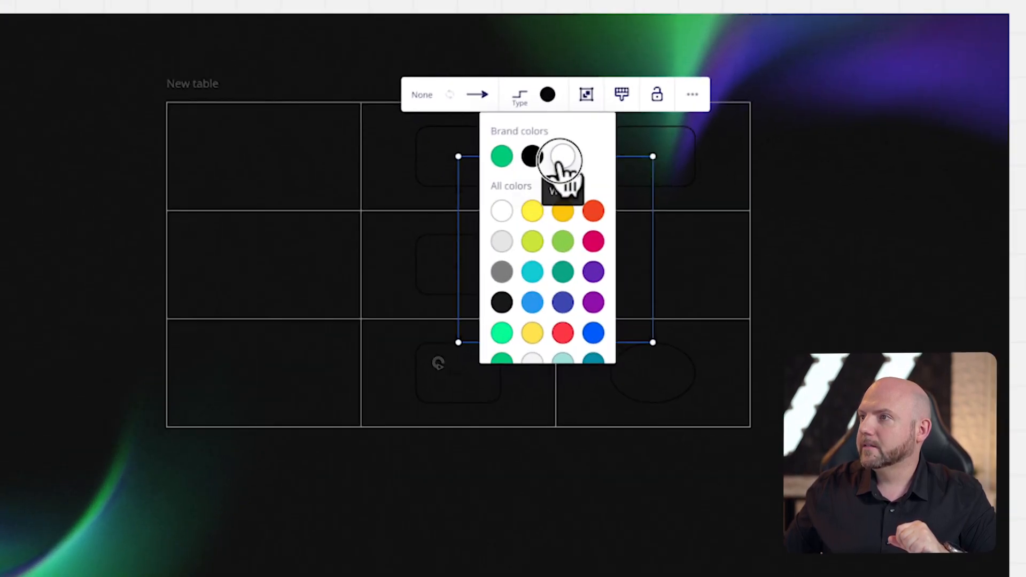
pyautogui.click(472, 172)
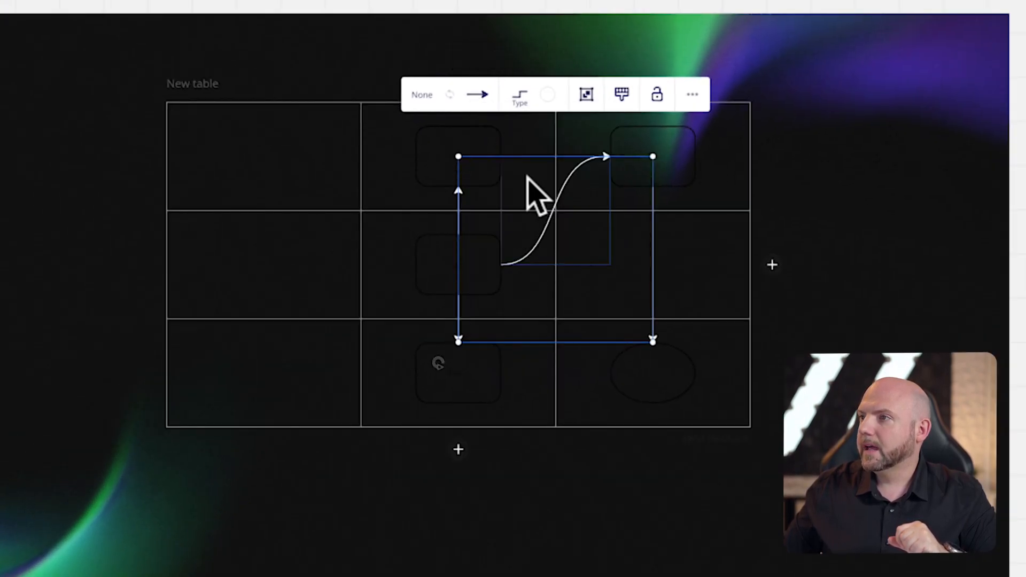
# Try moving the unlocked background image across the board, and undo the move
pyautogui.scroll(3, 531, 198)
pyautogui.scroll(-1, 526, 187)
pyautogui.click(510, 142)
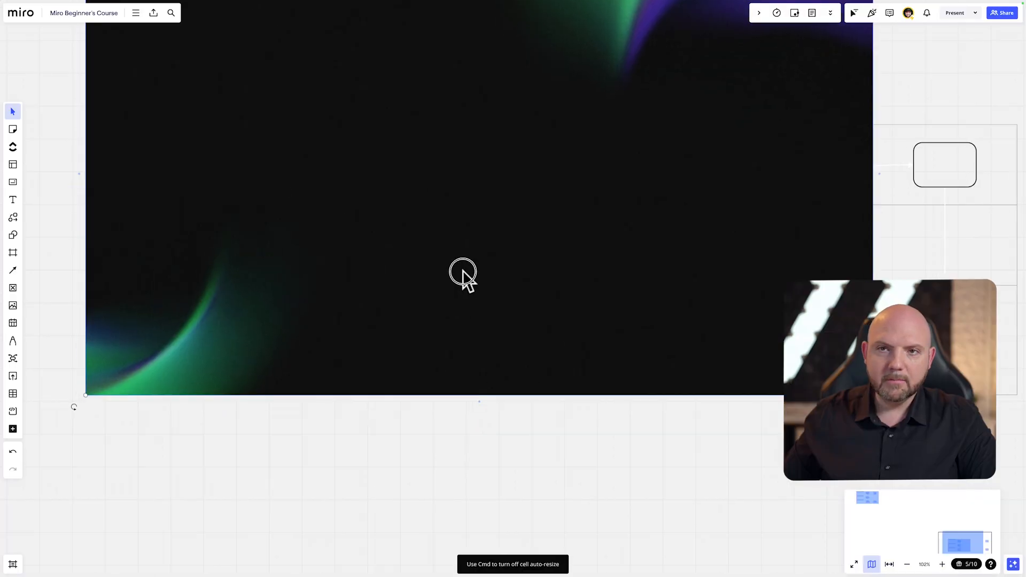
pyautogui.moveTo(681, 203); pyautogui.dragTo(521, 307)
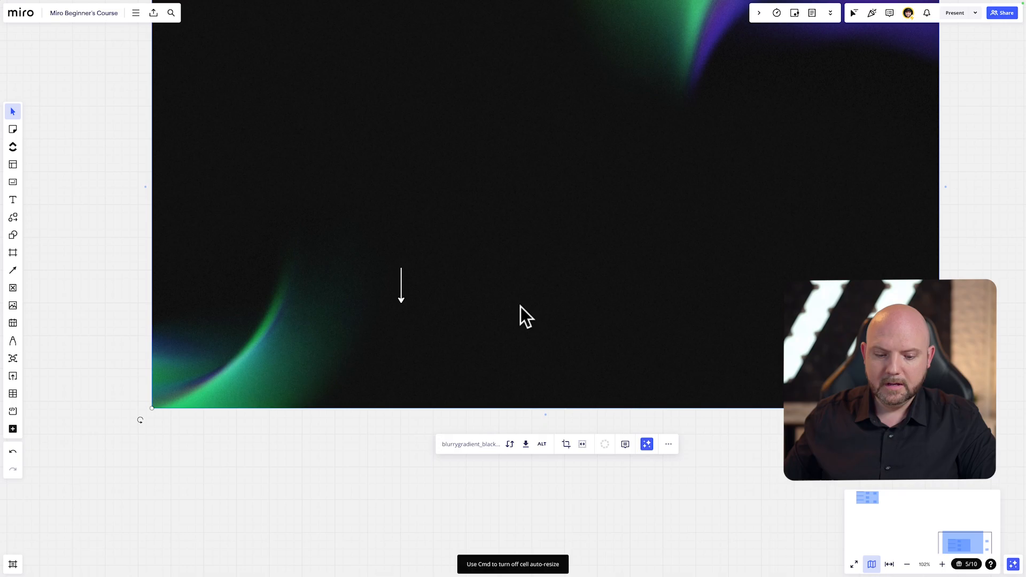
pyautogui.press('super+z')
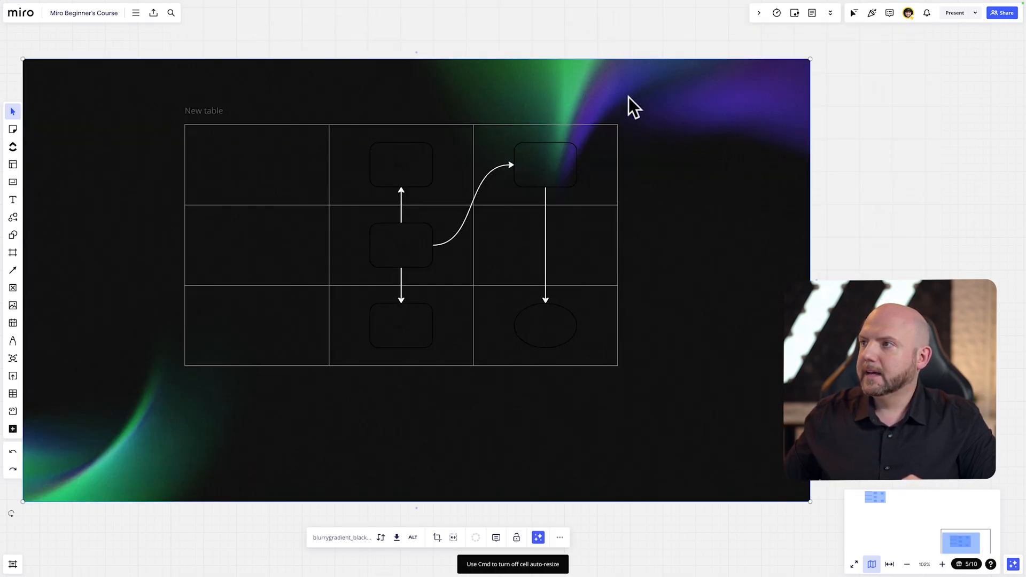
# Lock the background image and test marquee selections of the table and flow starting on top of it
pyautogui.rightClick(650, 140)
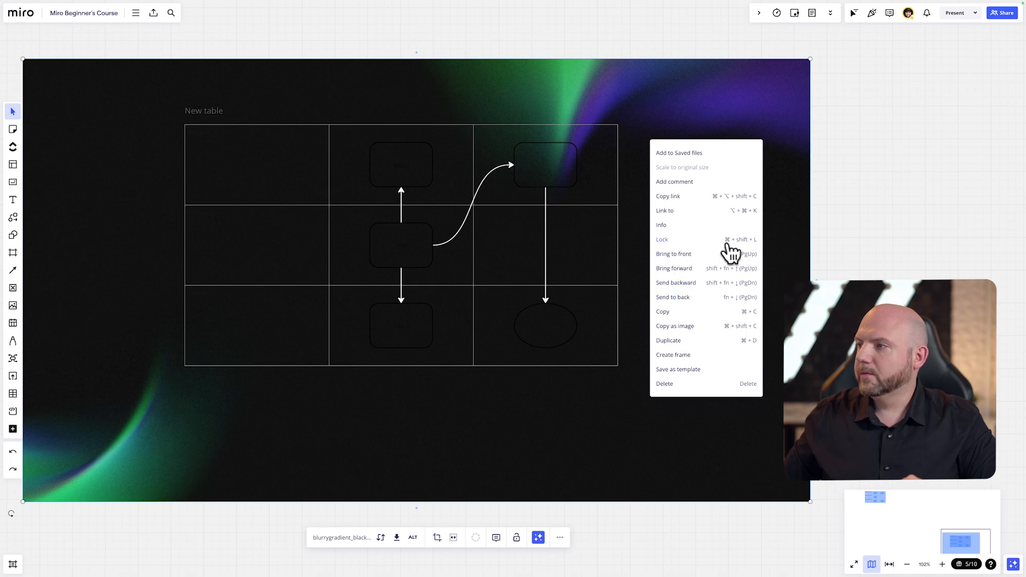
pyautogui.click(663, 240)
pyautogui.moveTo(724, 442); pyautogui.dragTo(141, 85)
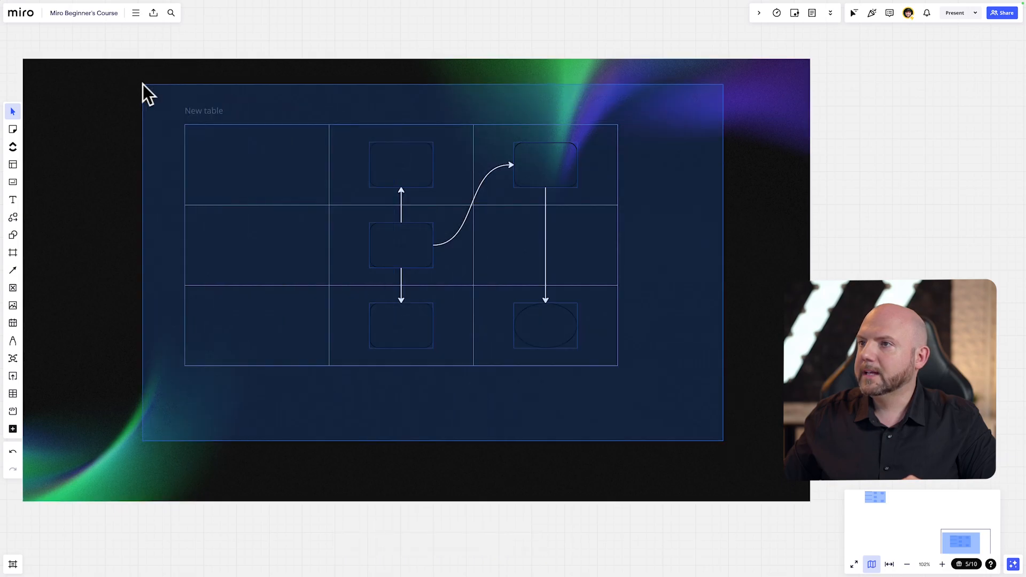
pyautogui.moveTo(73, 165); pyautogui.dragTo(267, 431)
pyautogui.moveTo(89, 251); pyautogui.dragTo(296, 443)
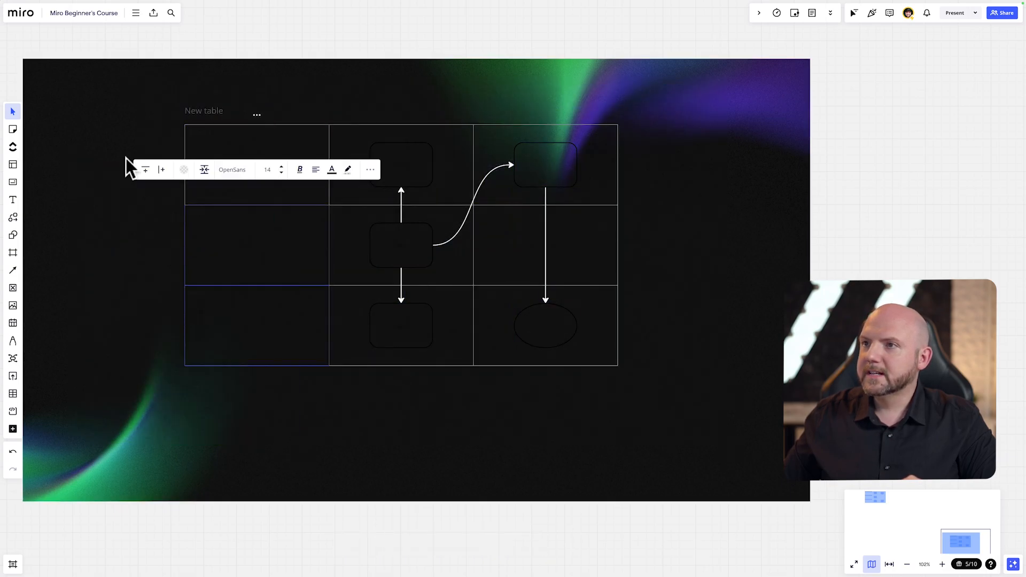
pyautogui.click(127, 124)
# Select the table and flow, filter to the shapes, and set their border colour to brand green
pyautogui.moveTo(131, 98); pyautogui.dragTo(713, 433)
pyautogui.click(383, 95)
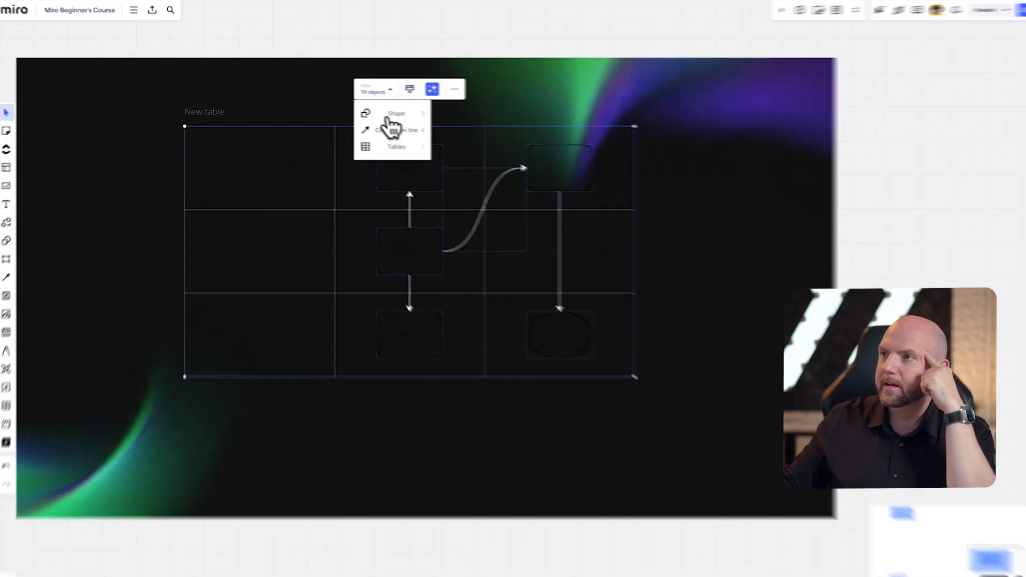
pyautogui.click(389, 126)
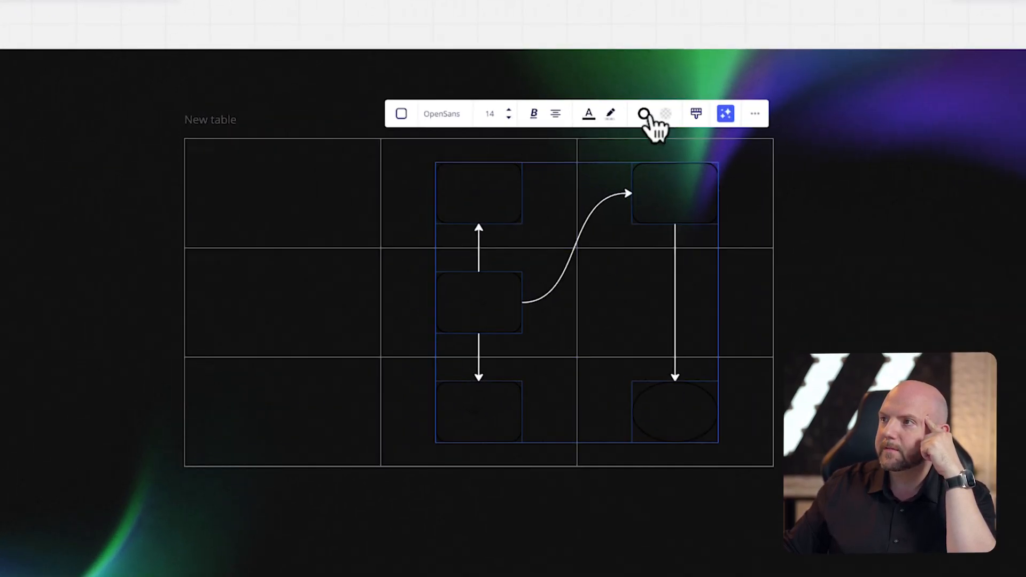
pyautogui.click(644, 114)
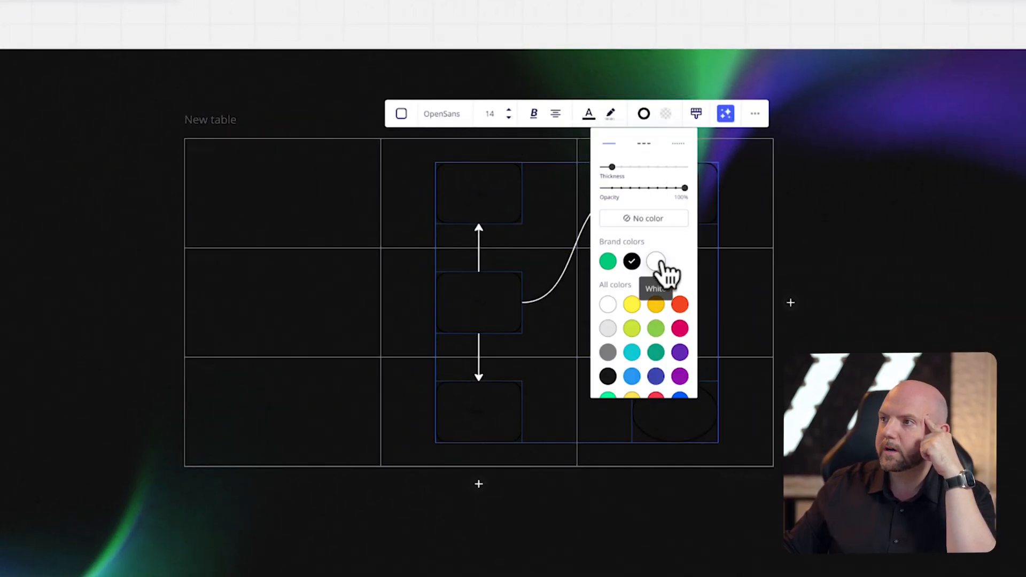
pyautogui.click(608, 262)
# Reselect the table and flow, filter to the shapes, and set their text colour to green
pyautogui.click(166, 117)
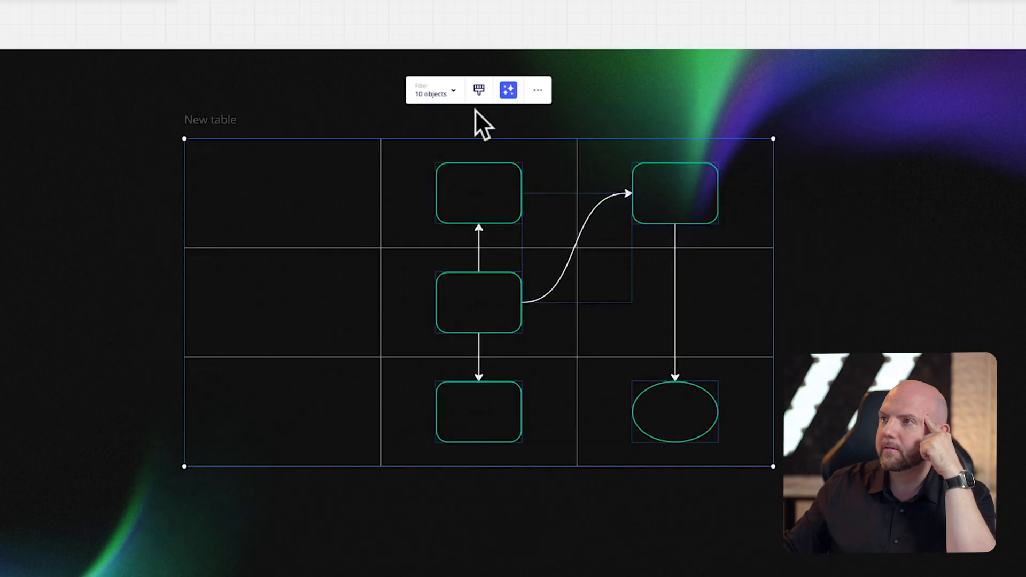
pyautogui.click(447, 89)
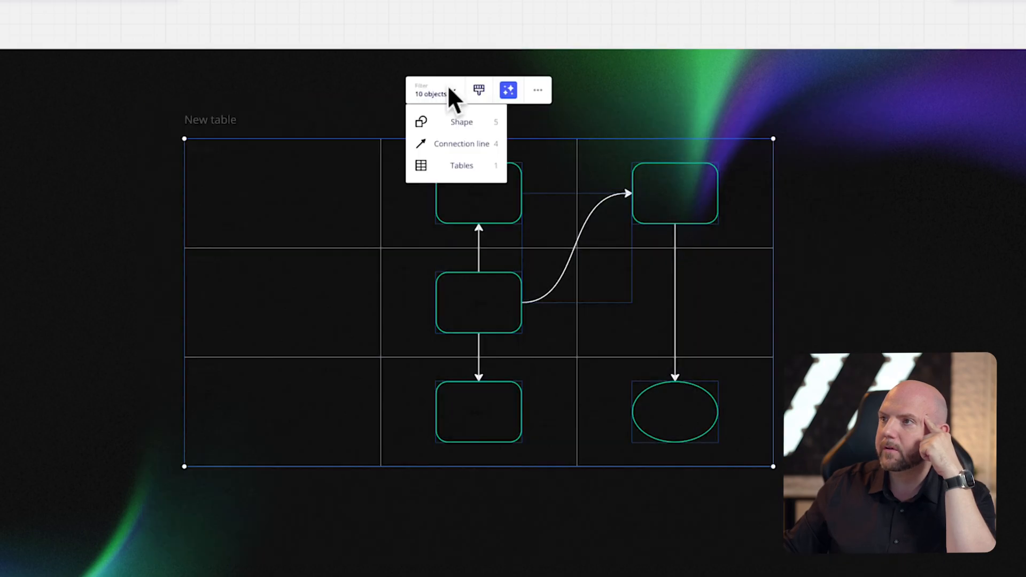
pyautogui.click(461, 123)
pyautogui.click(608, 114)
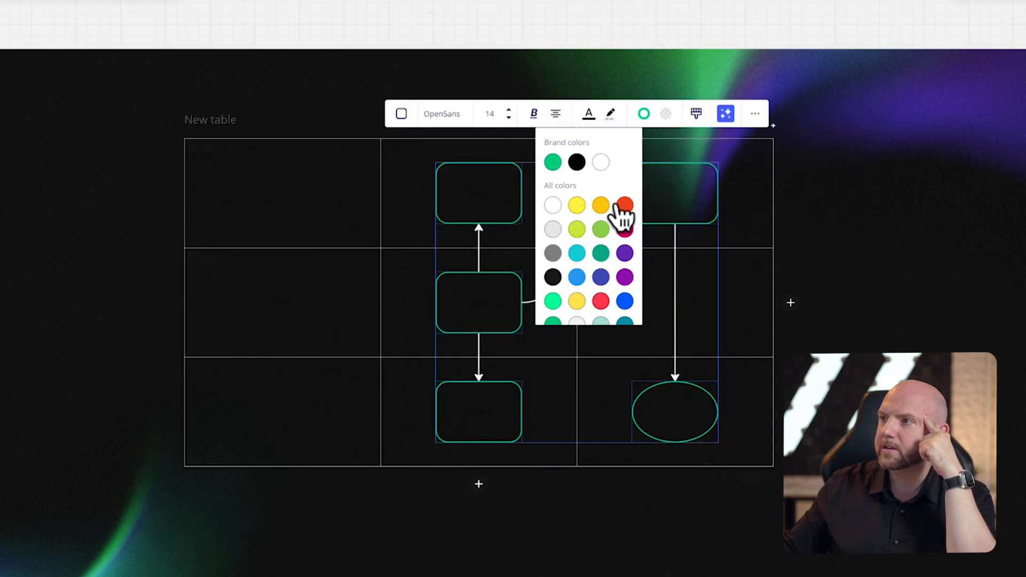
pyautogui.click(553, 301)
# Filter the selected objects to the table and set its border colour to brand green
pyautogui.click(495, 140)
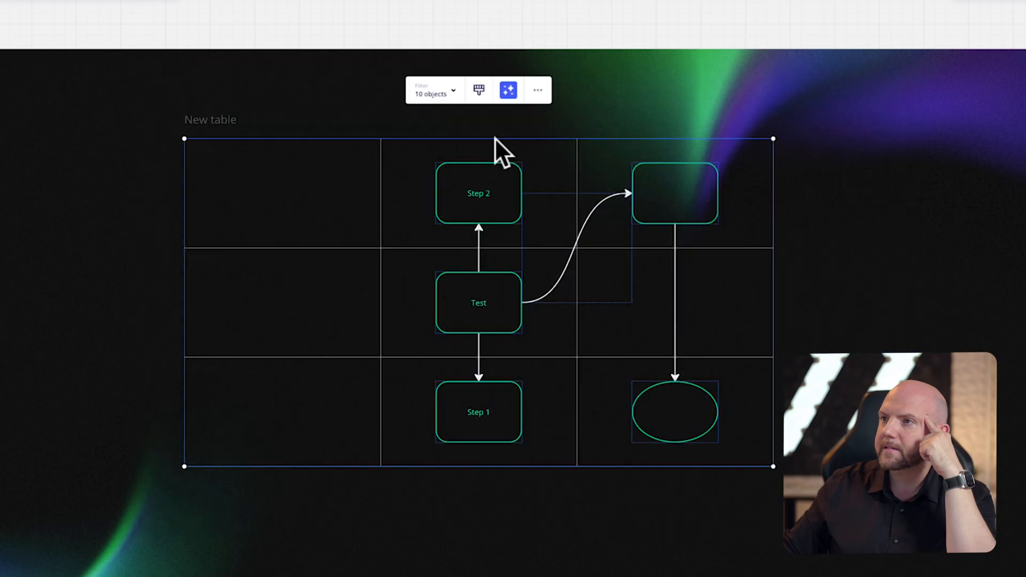
pyautogui.click(448, 93)
pyautogui.click(443, 169)
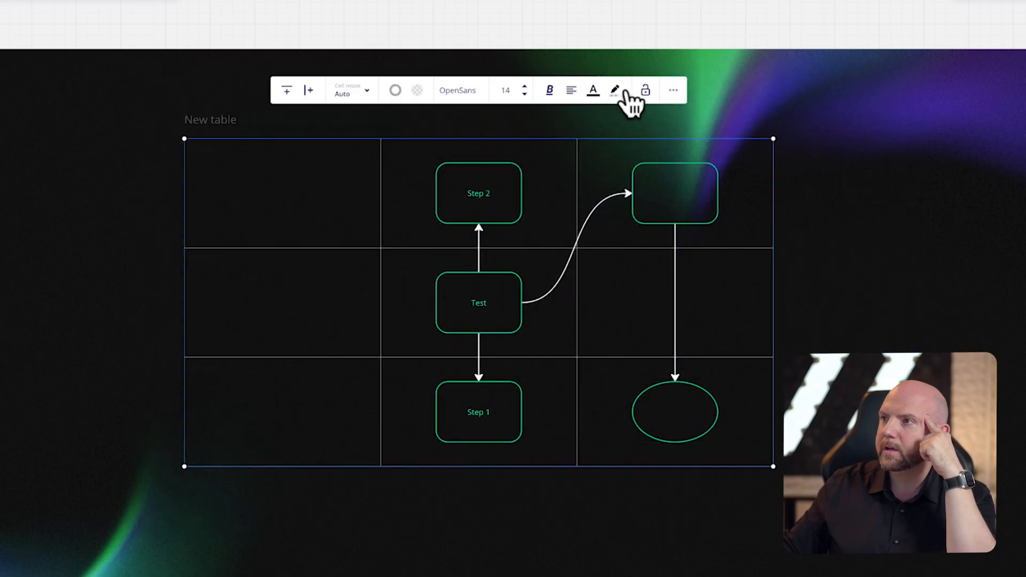
pyautogui.click(395, 90)
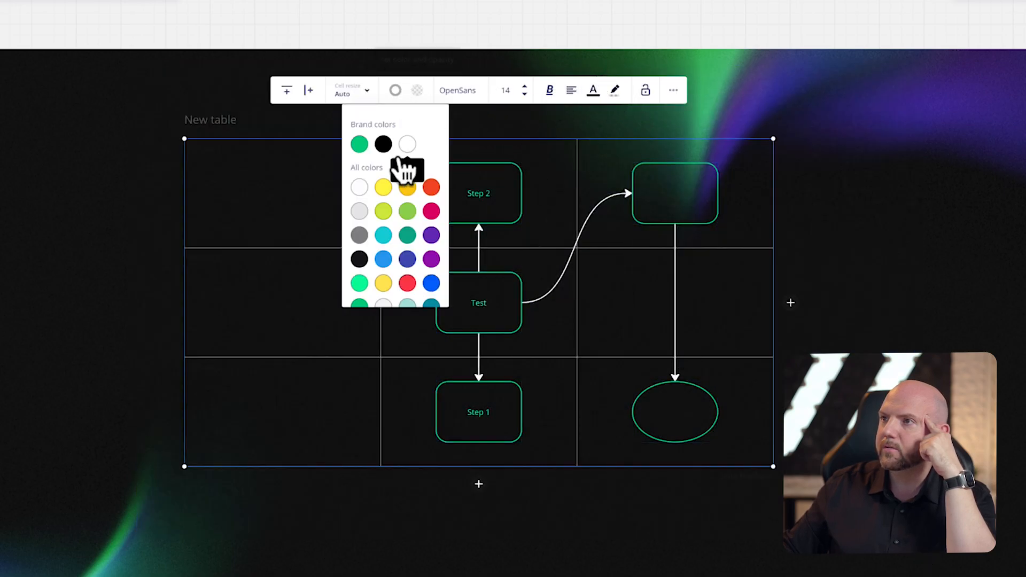
pyautogui.click(359, 144)
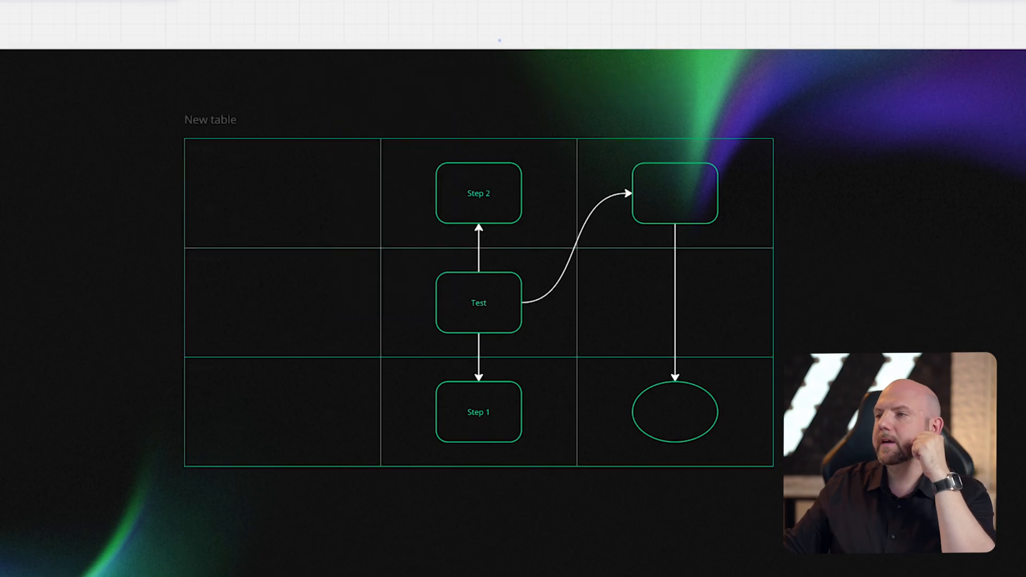
pyautogui.moveTo(796, 398); pyautogui.dragTo(778, 367)
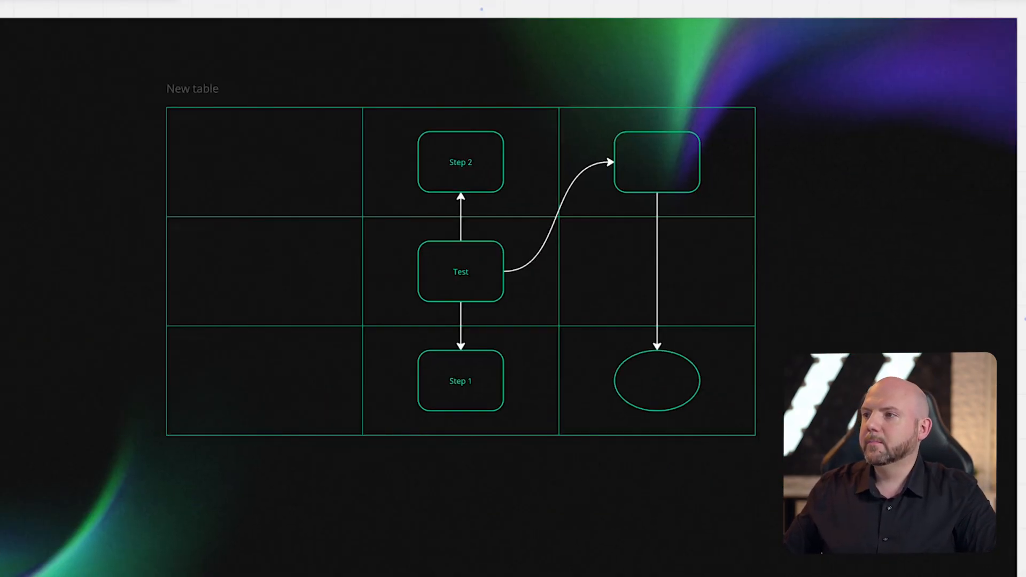
pyautogui.moveTo(589, 461); pyautogui.dragTo(711, 475)
pyautogui.scroll(-2, 708, 474)
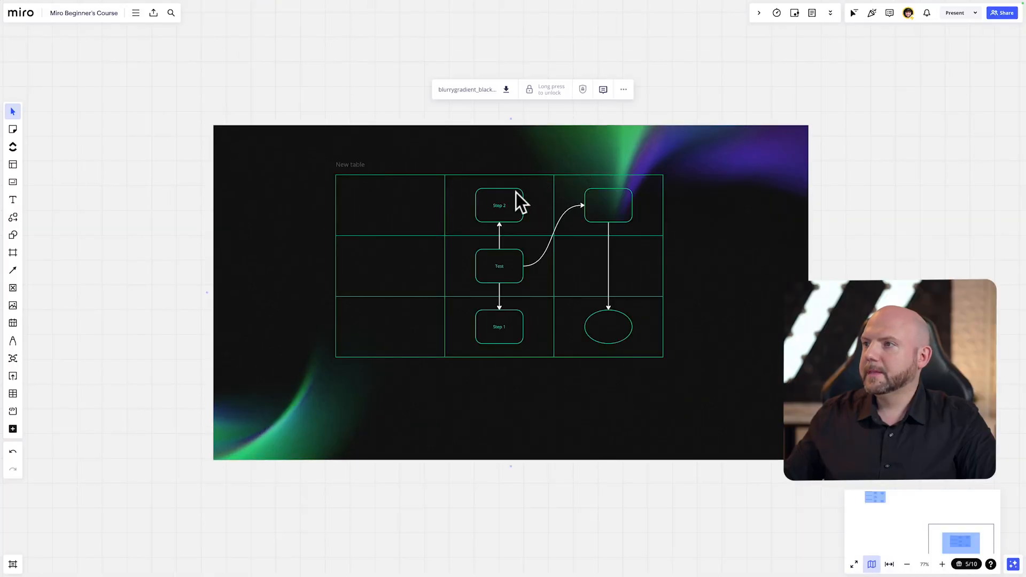
pyautogui.moveTo(336, 167); pyautogui.dragTo(751, 398)
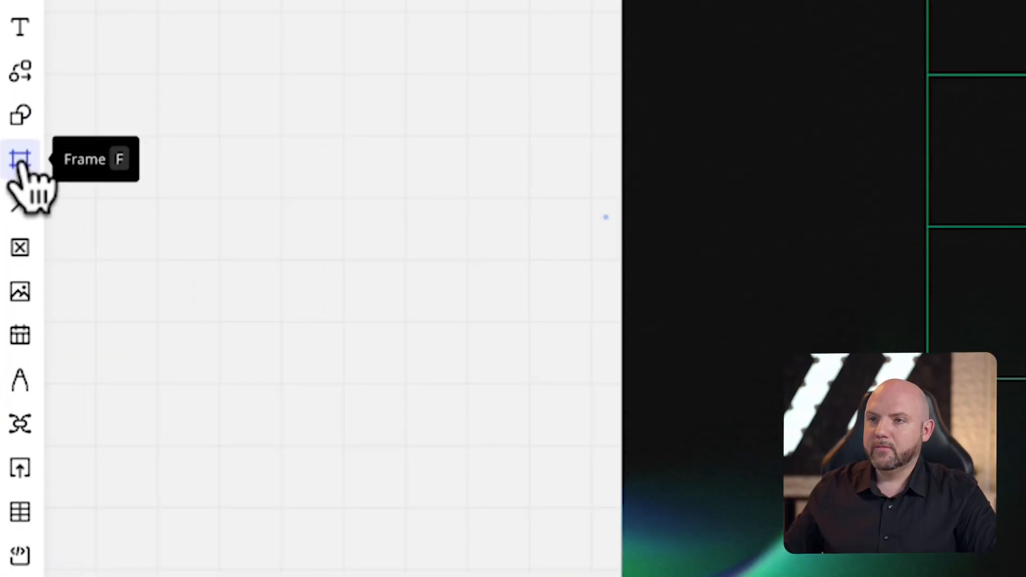
# Set the board zoom to 100%, add a 16:9 frame, and move it so it overlaps the image's left edge
pyautogui.press('f')
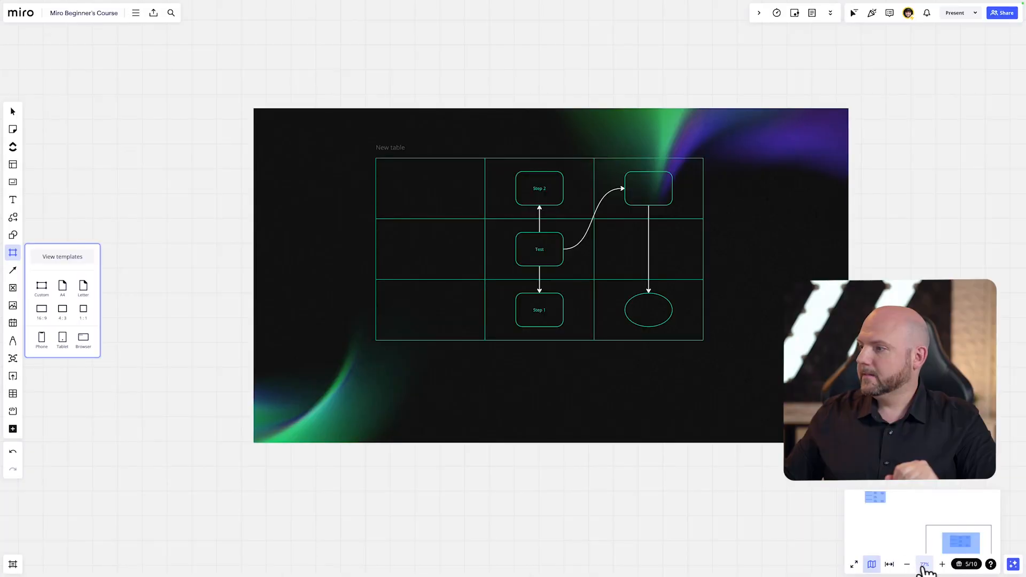
pyautogui.click(924, 565)
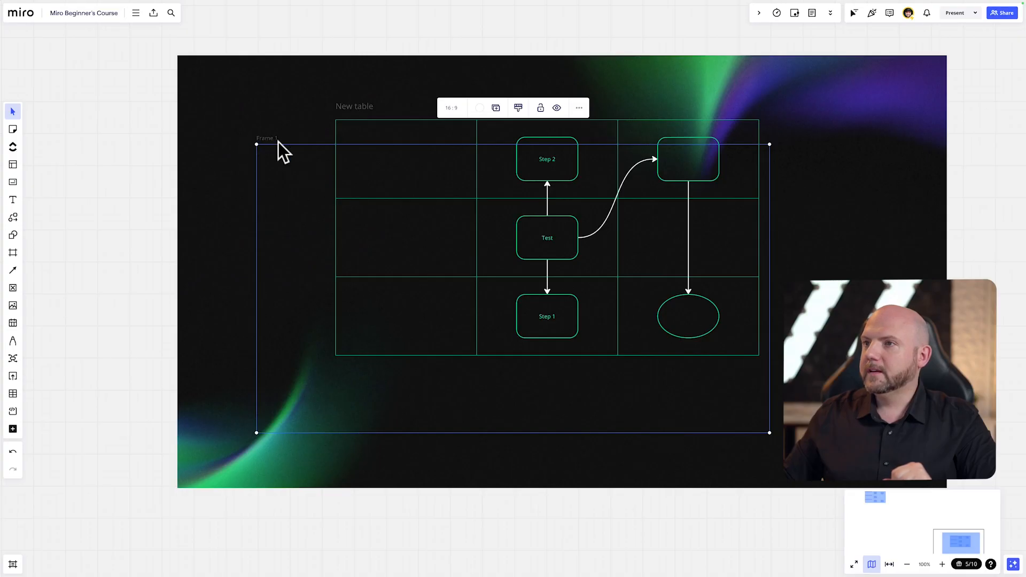
pyautogui.moveTo(275, 143); pyautogui.dragTo(80, 128)
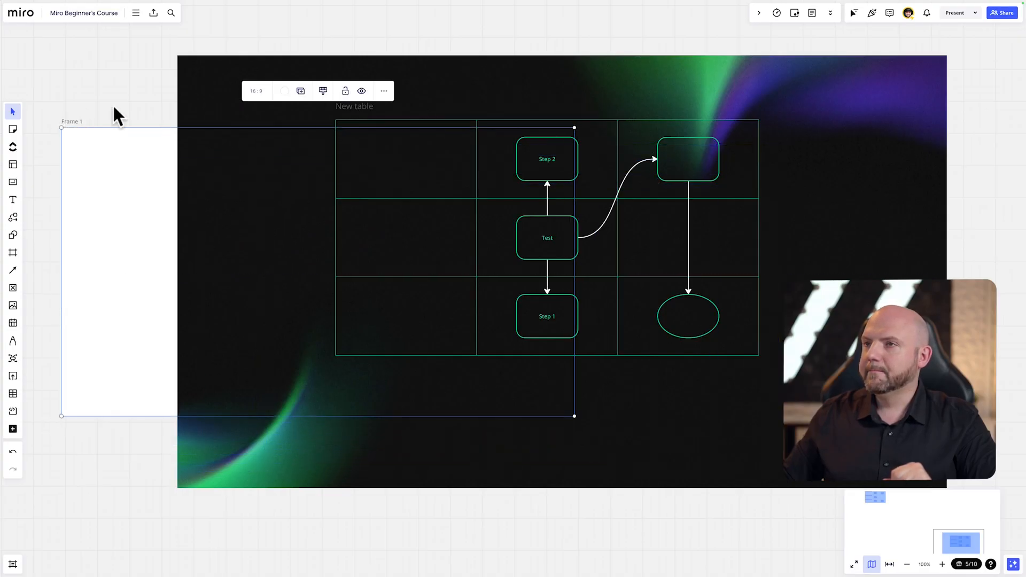
# Unlock the gradient background image behind the table
pyautogui.click(242, 66)
pyautogui.rightClick(265, 63)
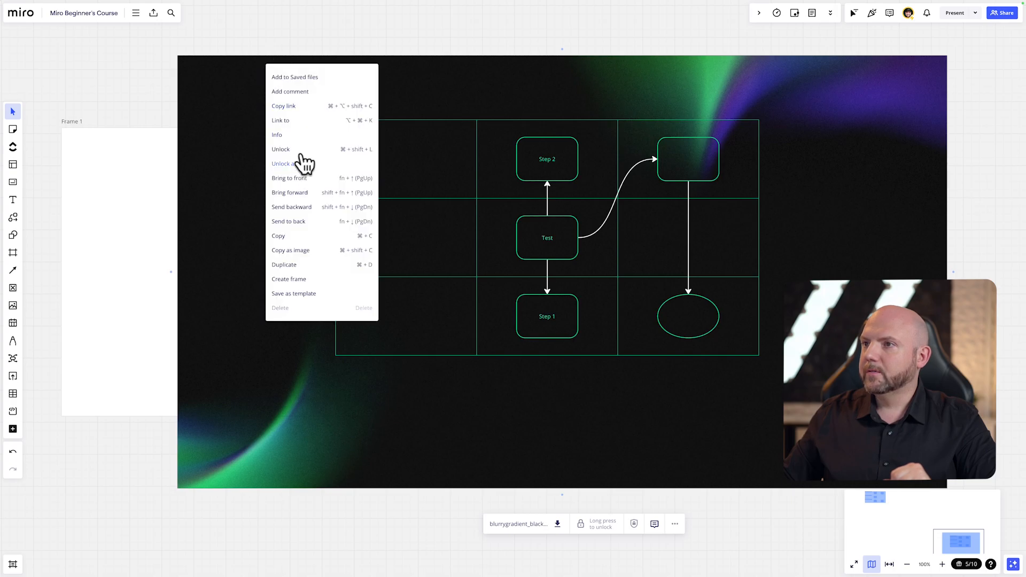
pyautogui.moveTo(593, 525); pyautogui.dragTo(593, 524)
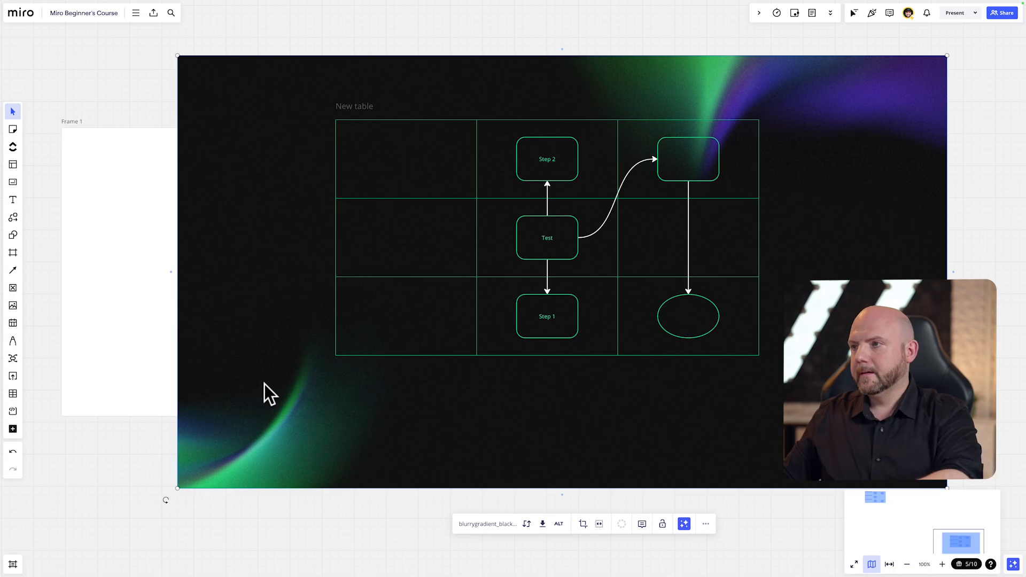
# Delete the gradient background image and move the table with its whole flow into the 16:9 frame
pyautogui.press('Delete')
pyautogui.moveTo(834, 392); pyautogui.dragTo(321, 84)
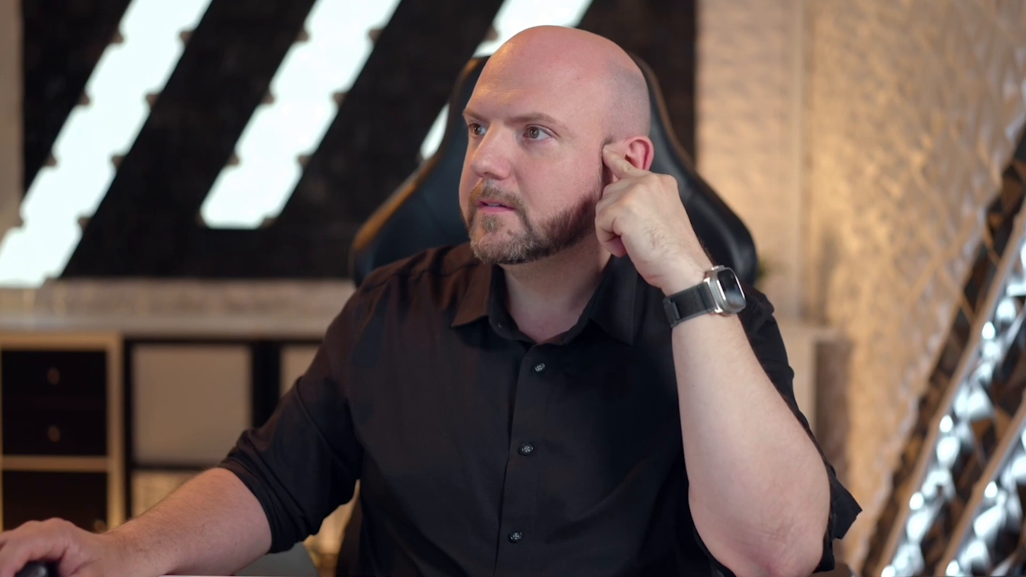
pyautogui.moveTo(886, 417); pyautogui.dragTo(270, 101)
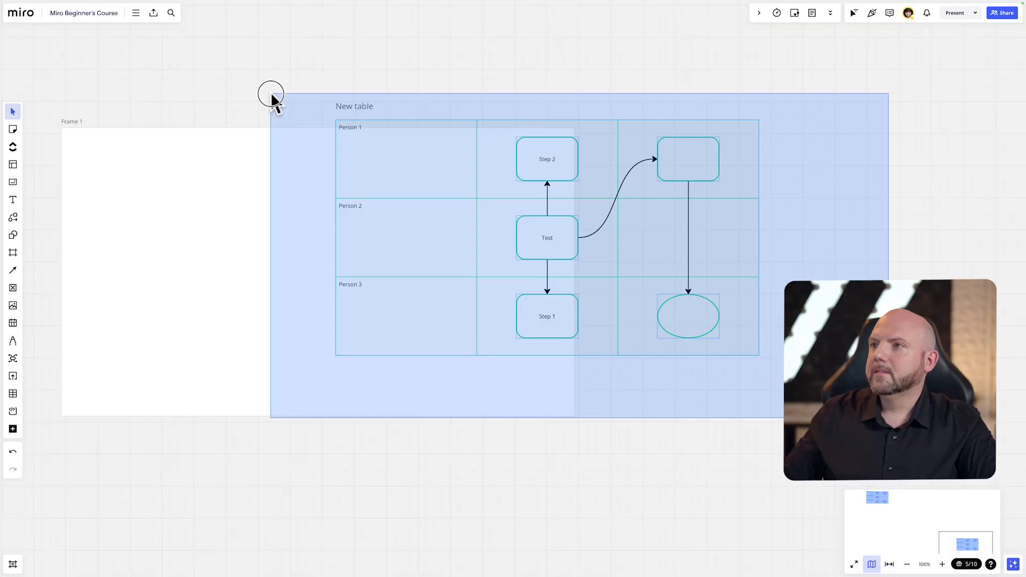
pyautogui.moveTo(369, 130); pyautogui.dragTo(111, 141)
pyautogui.click(637, 236)
pyautogui.moveTo(650, 207); pyautogui.dragTo(773, 220)
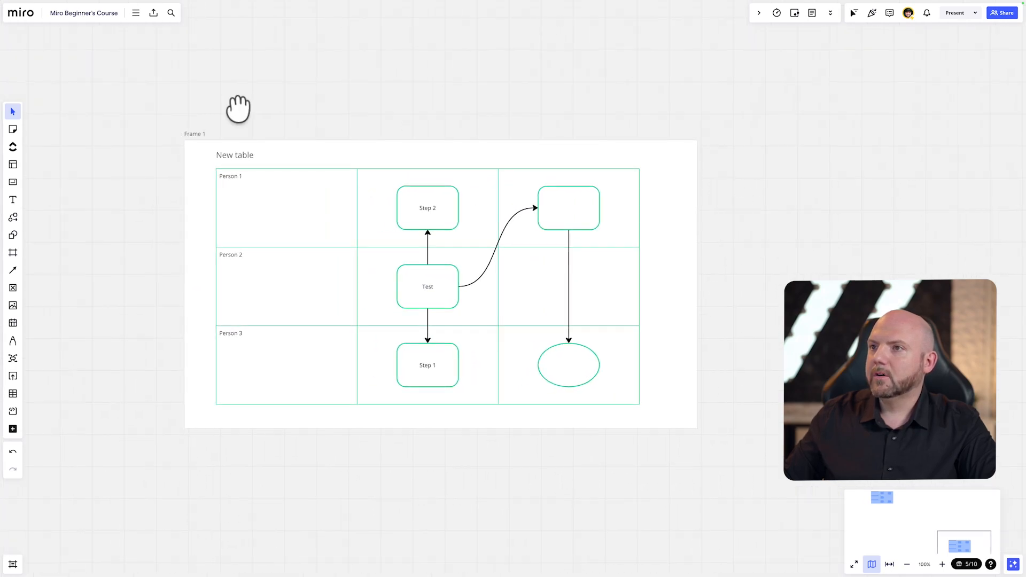
# Move the frame together with its table and flow, and rename the frame Slide 1
pyautogui.moveTo(195, 143)
pyautogui.mouseDown()
pyautogui.moveTo(470, 110)
pyautogui.moveTo(123, 146)
pyautogui.moveTo(421, 169)
pyautogui.moveTo(343, 79)
pyautogui.moveTo(391, 122)
pyautogui.moveTo(274, 105)
pyautogui.moveTo(295, 107)
pyautogui.moveTo(364, 63)
pyautogui.moveTo(251, 176)
pyautogui.moveTo(137, 101)
pyautogui.moveTo(428, 311)
pyautogui.moveTo(380, 121)
pyautogui.moveTo(199, 188)
pyautogui.moveTo(352, 129)
pyautogui.moveTo(346, 208)
pyautogui.moveTo(293, 200)
pyautogui.moveTo(371, 202)
pyautogui.moveTo(216, 130)
pyautogui.moveTo(229, 109)
pyautogui.moveTo(222, 151)
pyautogui.moveTo(213, 140)
pyautogui.mouseUp()
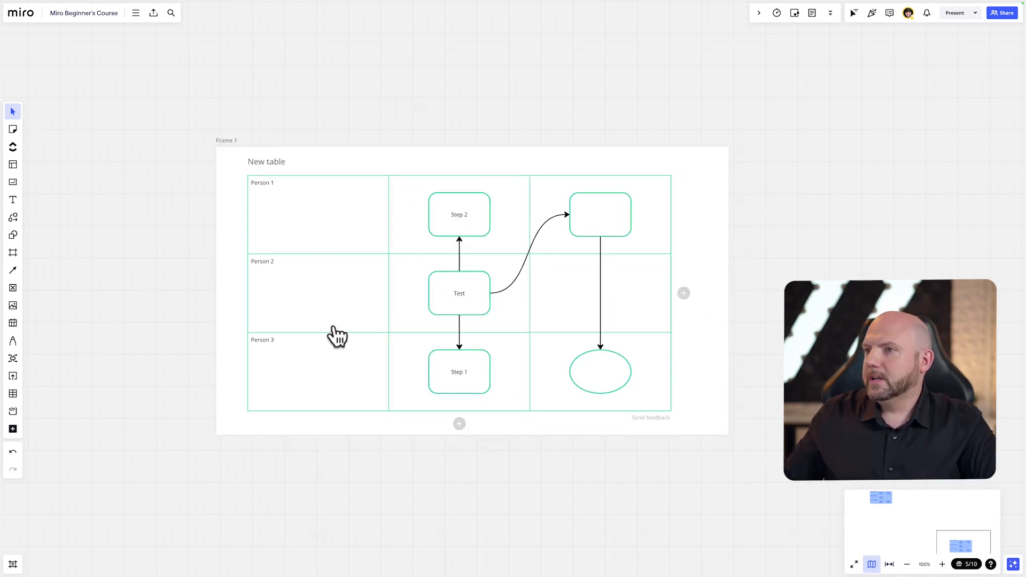
pyautogui.moveTo(219, 153)
pyautogui.mouseDown()
pyautogui.moveTo(208, 116)
pyautogui.moveTo(216, 140)
pyautogui.mouseUp()
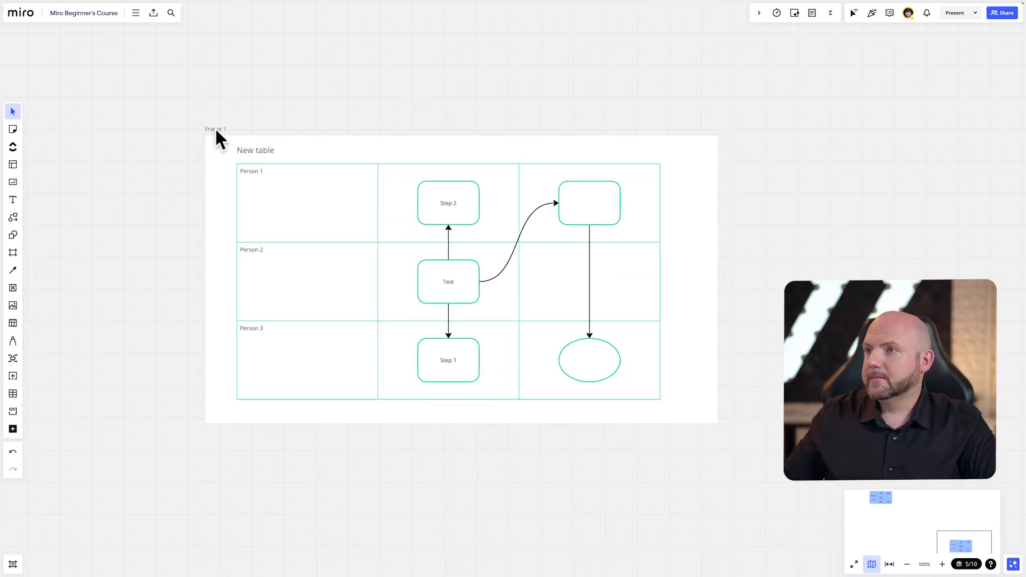
pyautogui.click(218, 127)
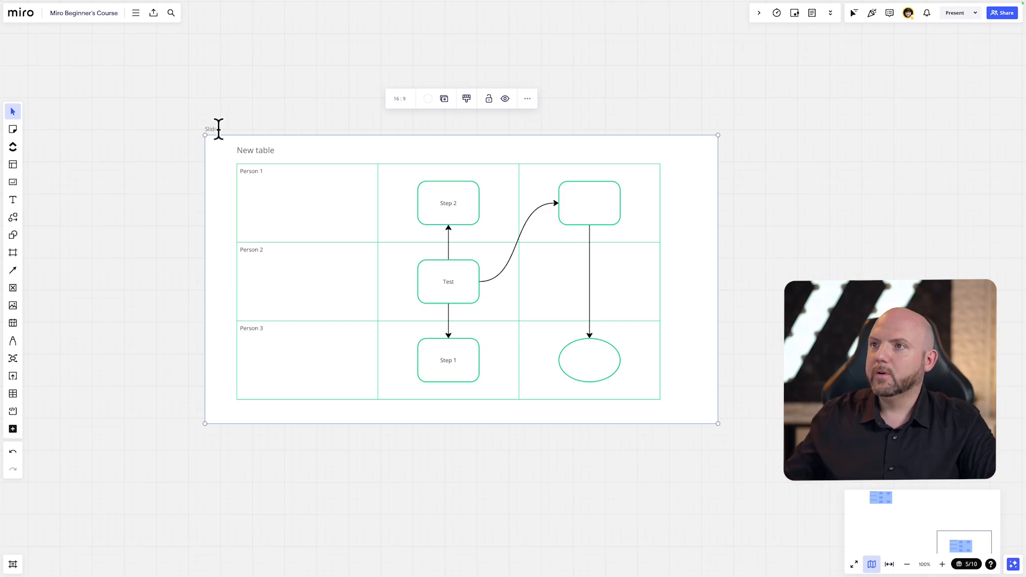
pyautogui.click(236, 80)
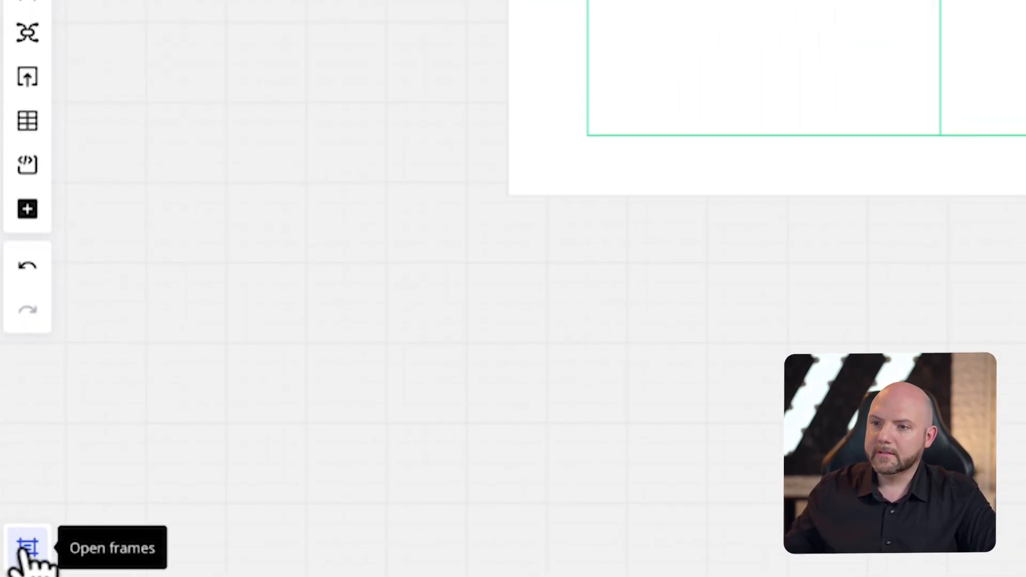
# Open the frames list, jump to Slide 1 and start presenting it
pyautogui.click(27, 548)
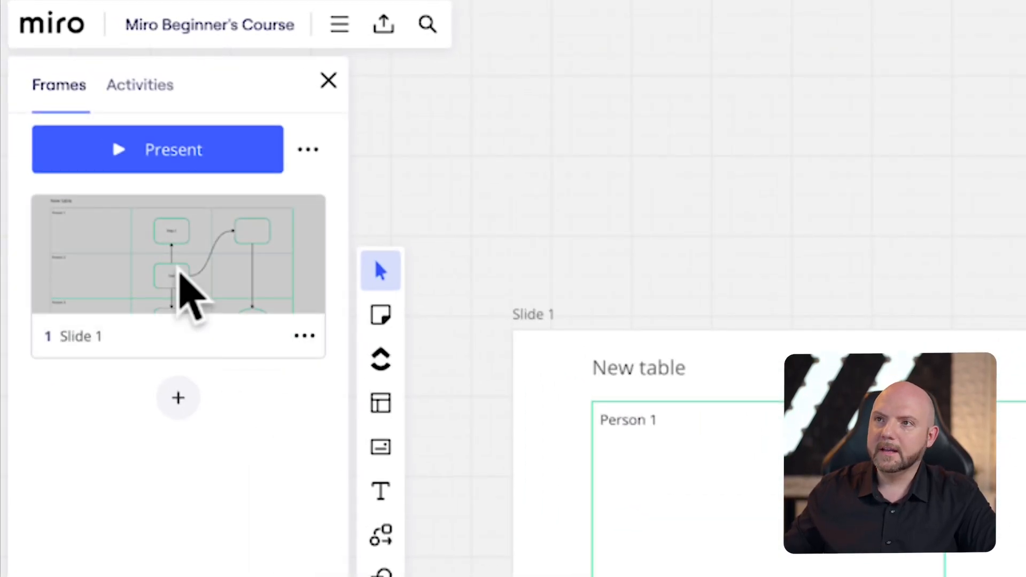
pyautogui.click(183, 294)
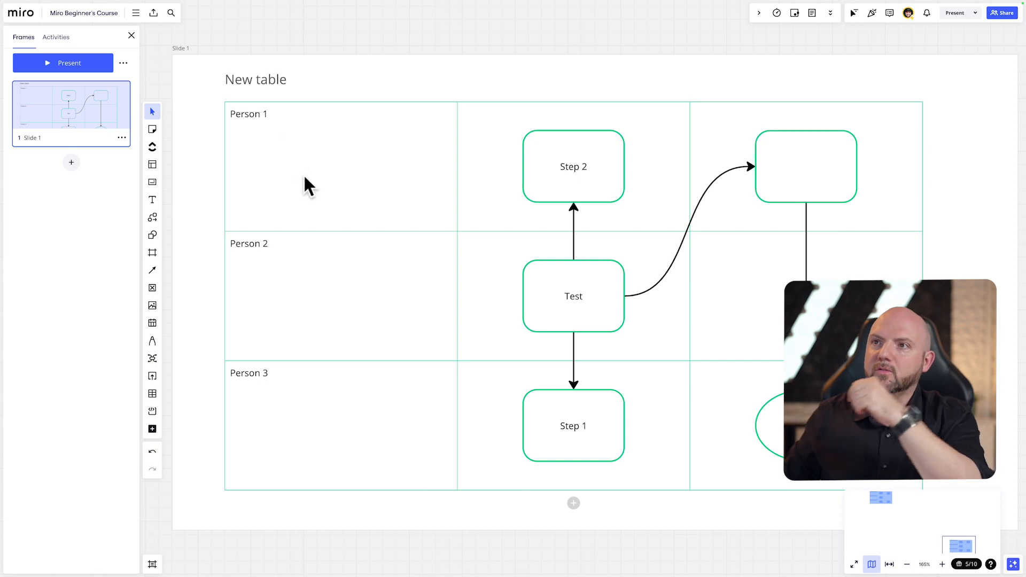
pyautogui.click(91, 67)
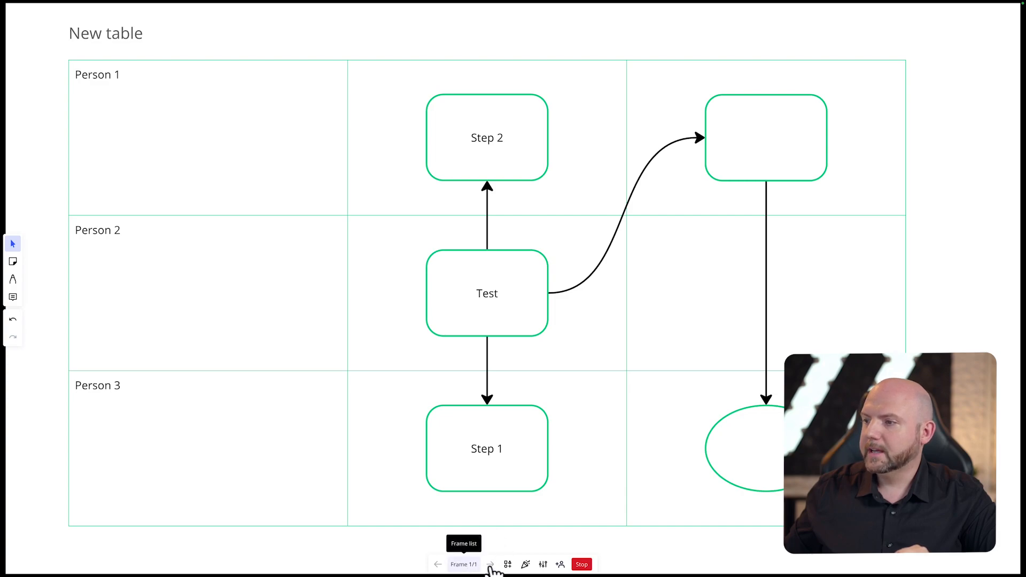
# Send a heart reaction, review the presentation settings and stop the presentation
pyautogui.click(525, 565)
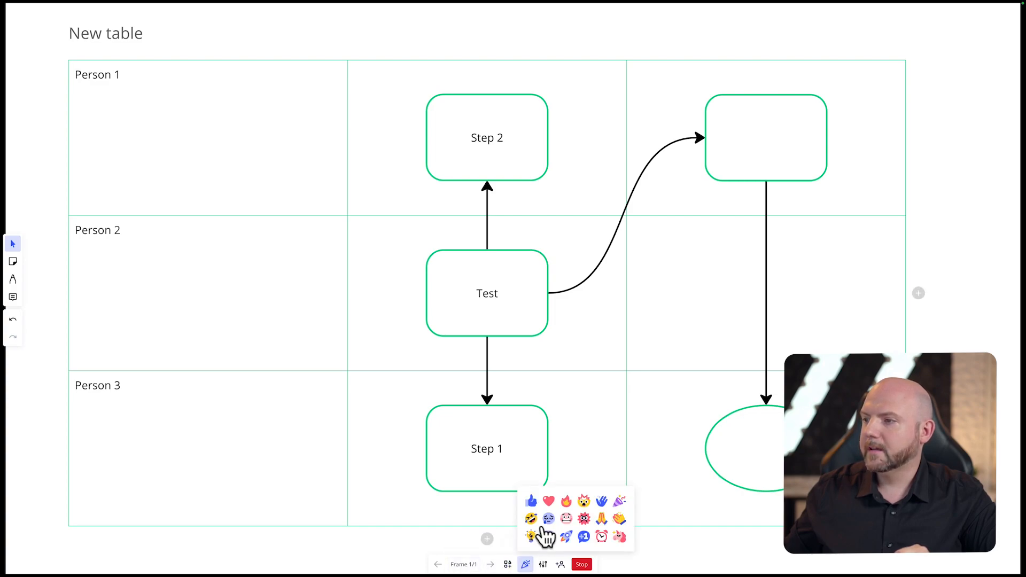
pyautogui.click(548, 500)
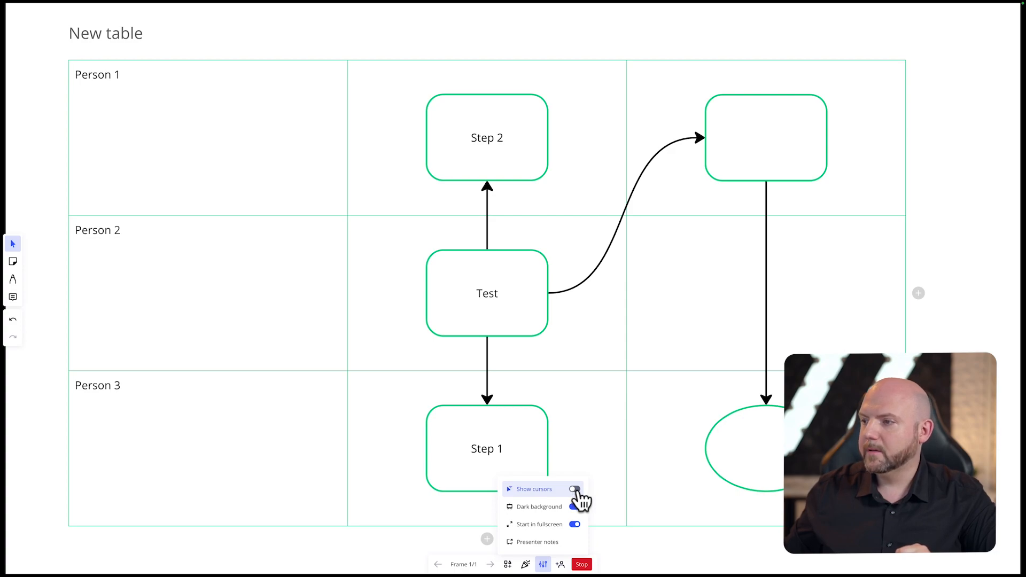
pyautogui.click(281, 274)
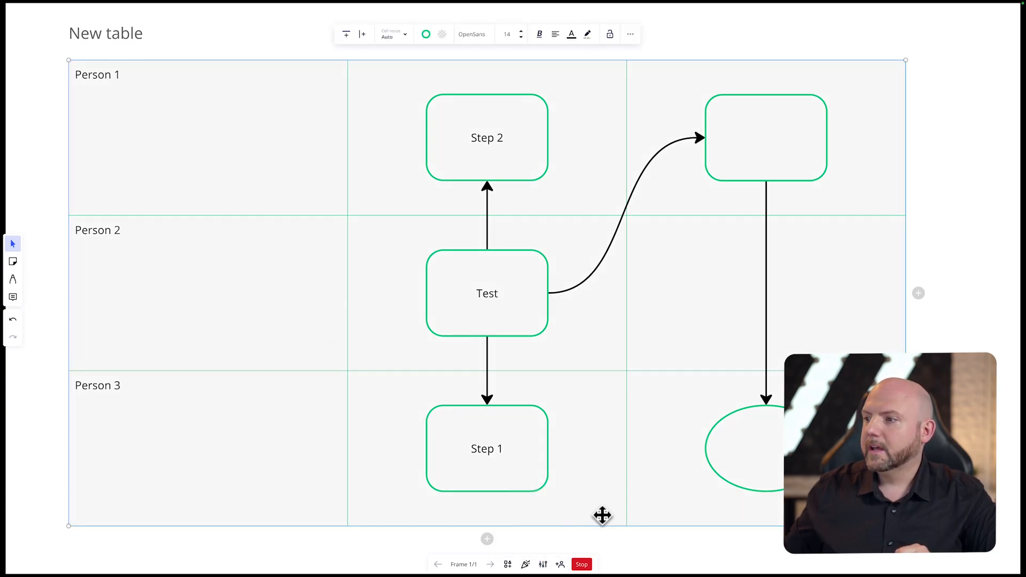
pyautogui.click(581, 564)
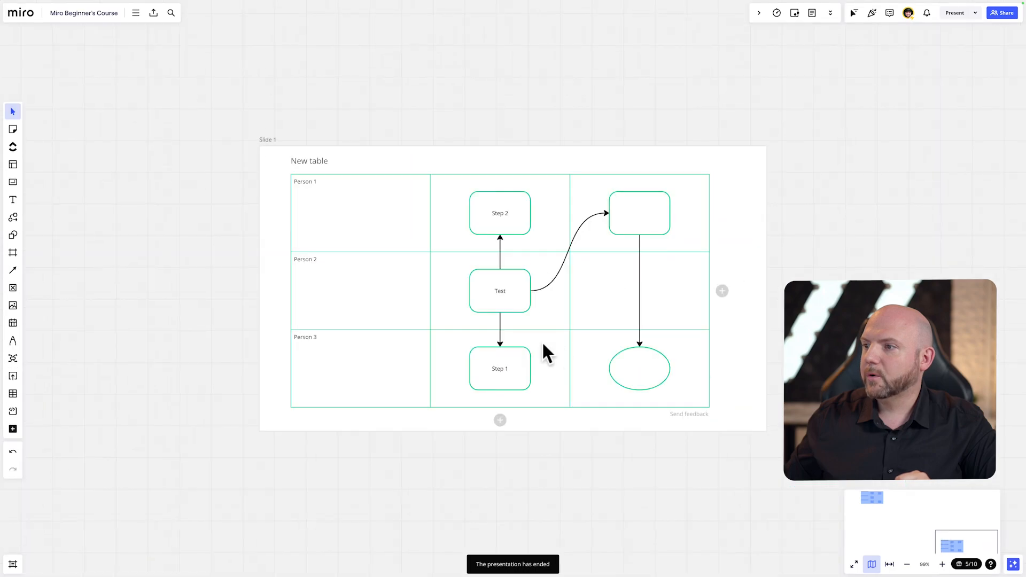
# Create a frame around the other table and its yellow-shape flow
pyautogui.moveTo(569, 441); pyautogui.dragTo(453, 439)
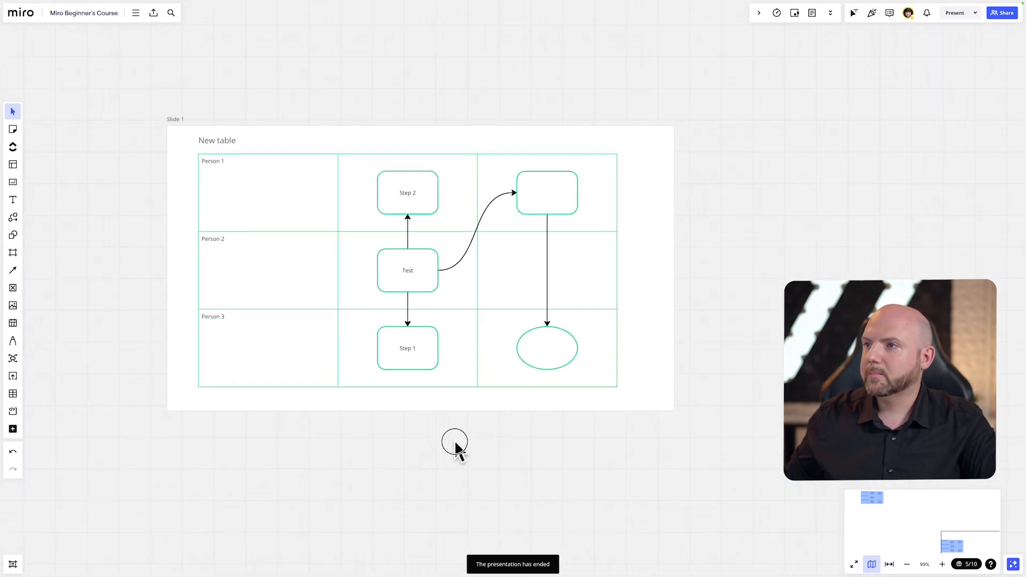
pyautogui.click(872, 497)
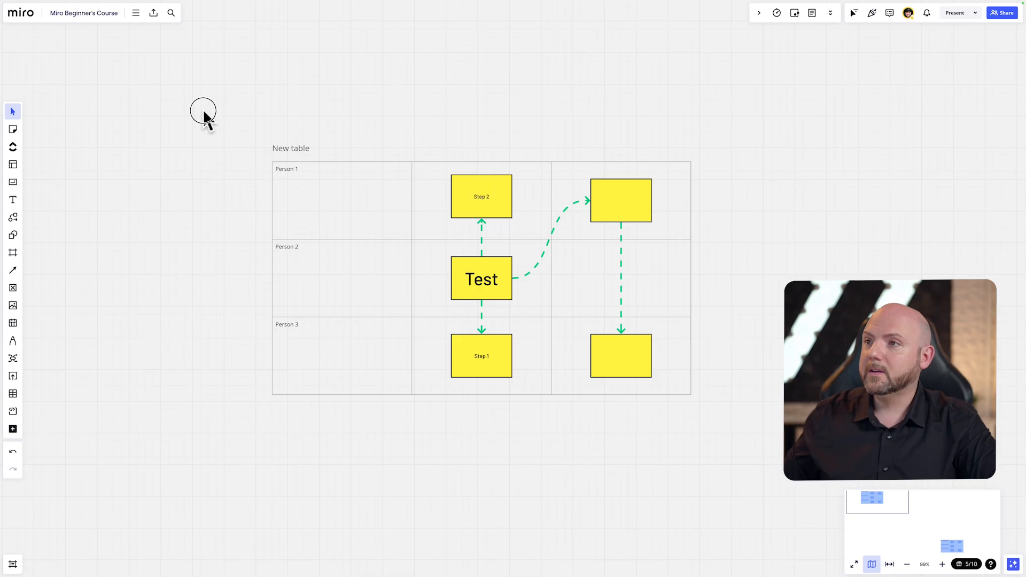
pyautogui.moveTo(203, 111); pyautogui.dragTo(765, 436)
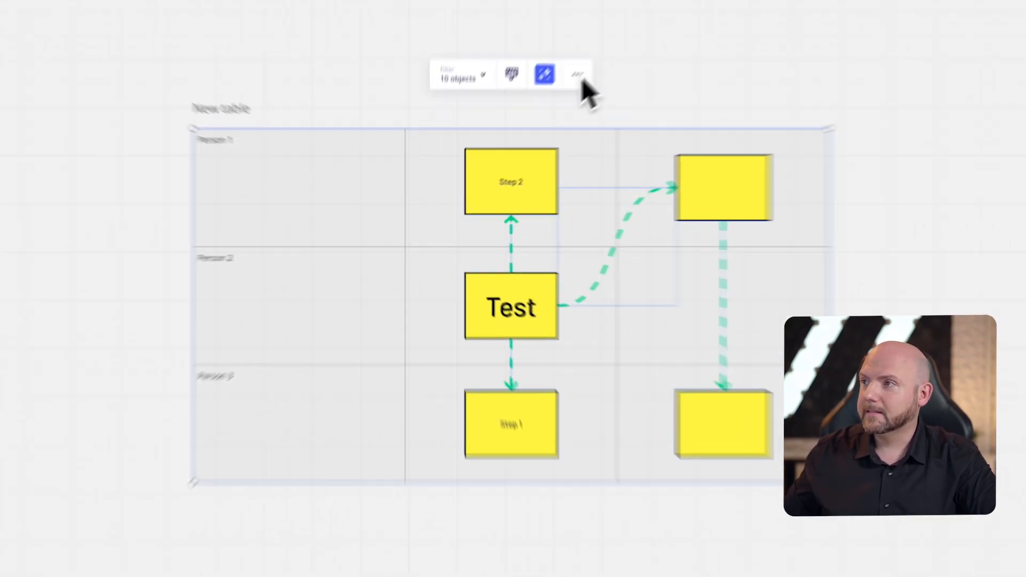
pyautogui.click(579, 76)
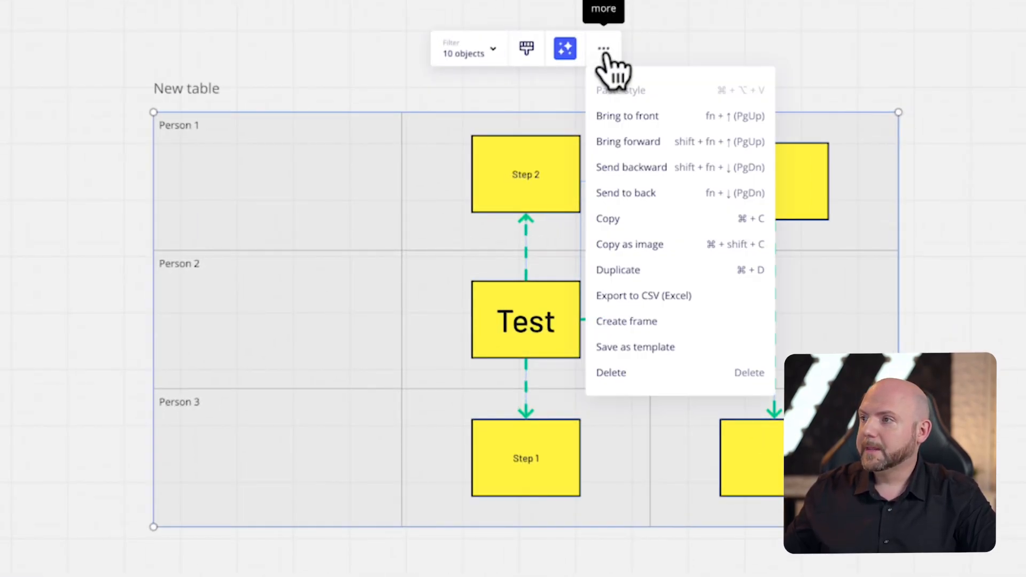
pyautogui.click(689, 339)
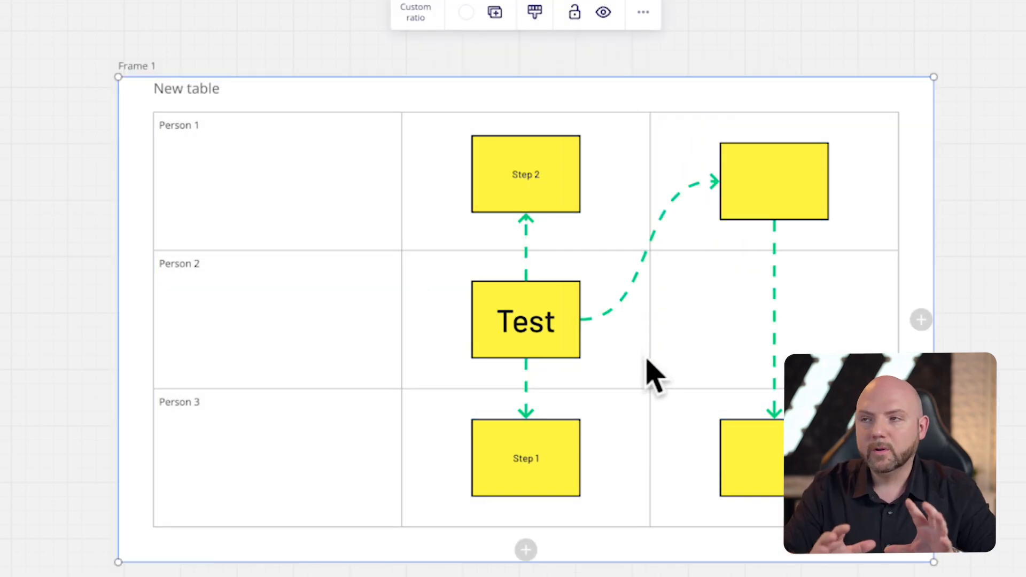
# Set the new frame's ratio to 16:9 and rename it Slide 2
pyautogui.click(420, 13)
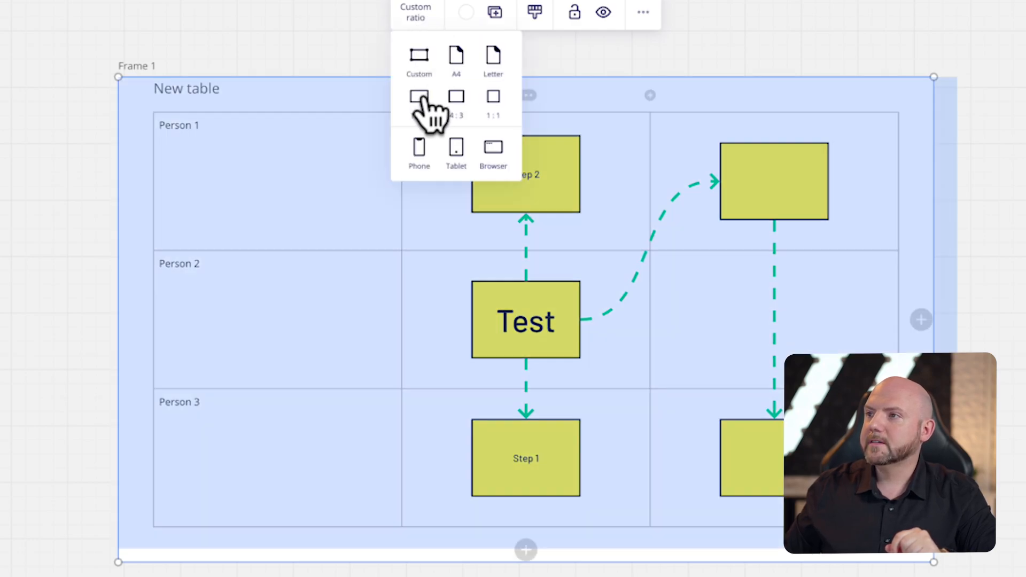
pyautogui.click(419, 99)
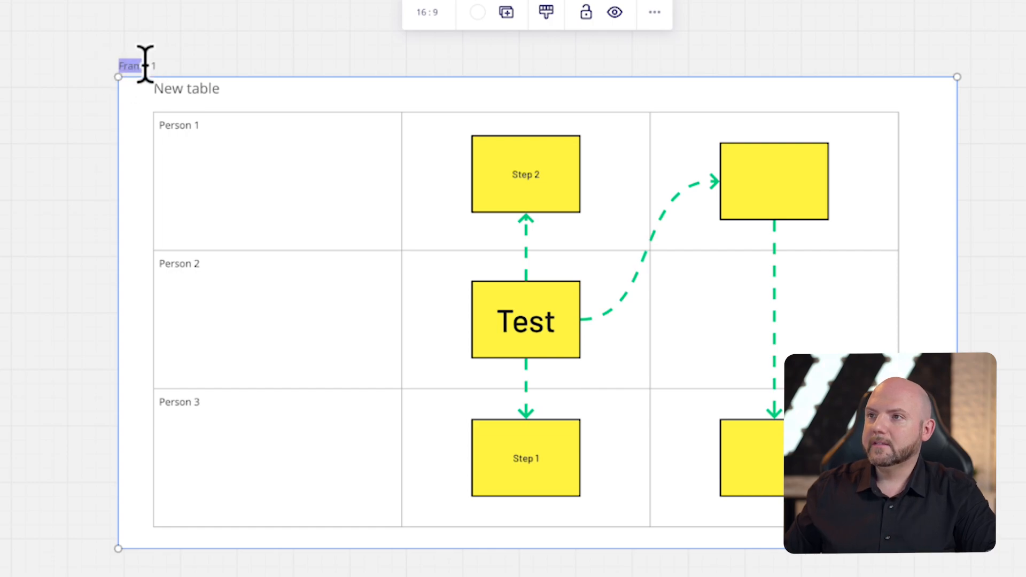
pyautogui.write('ide 2')
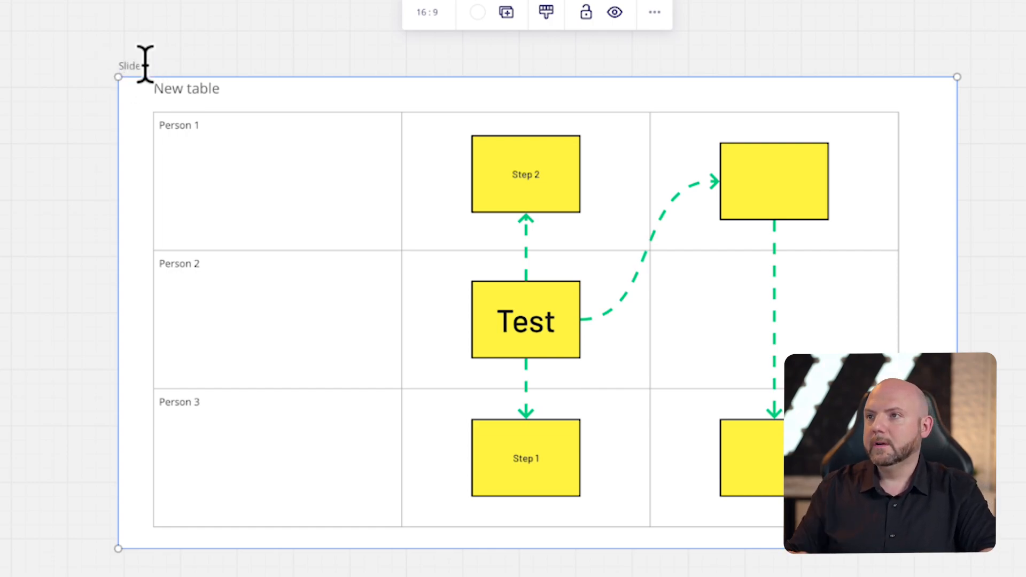
pyautogui.press('Escape')
# Move Slide 2 ahead of Slide 1 in the frame order and run the presentation through both slides
pyautogui.click(14, 565)
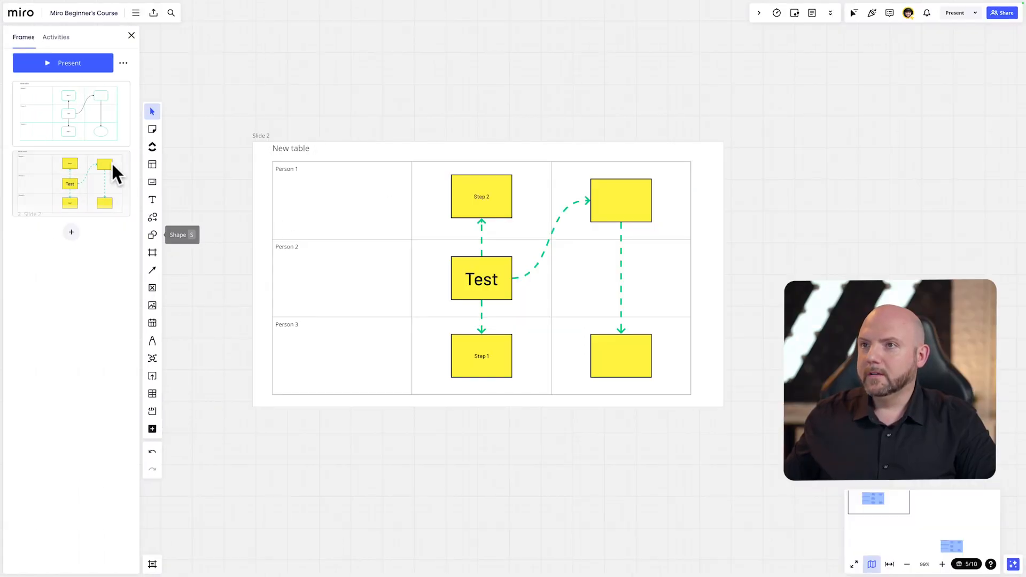
pyautogui.moveTo(69, 174); pyautogui.dragTo(69, 115)
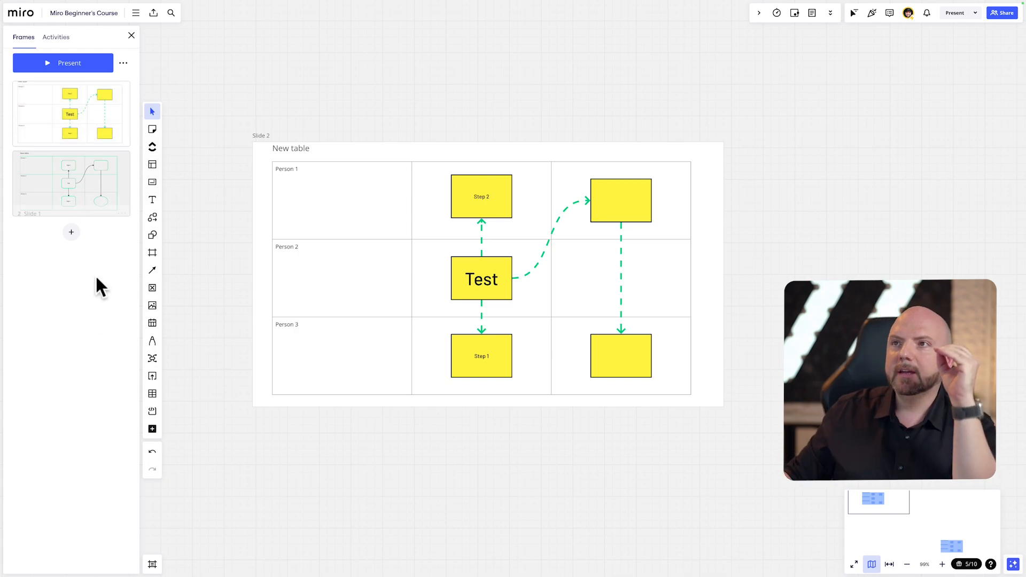
pyautogui.click(72, 67)
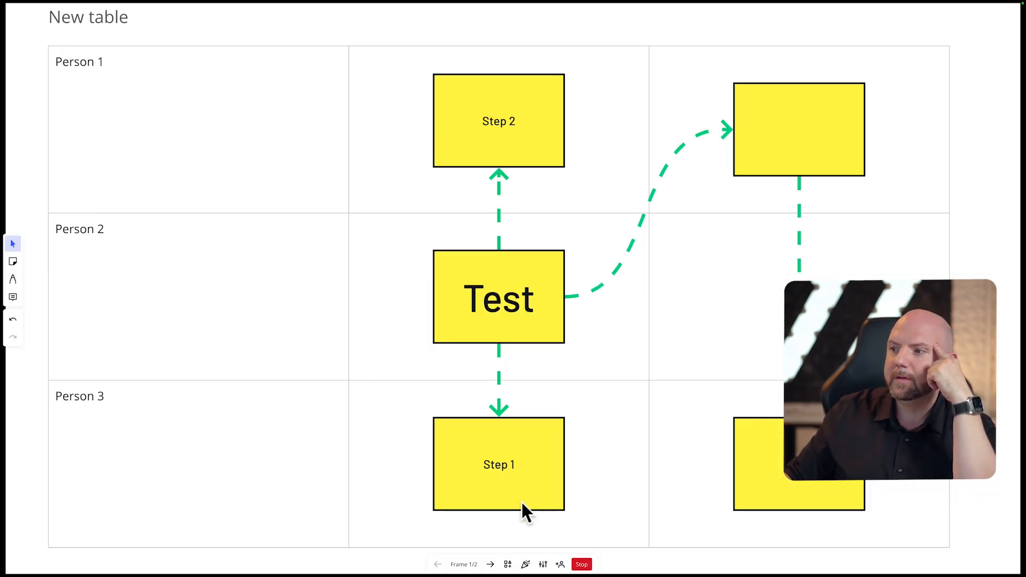
pyautogui.click(490, 564)
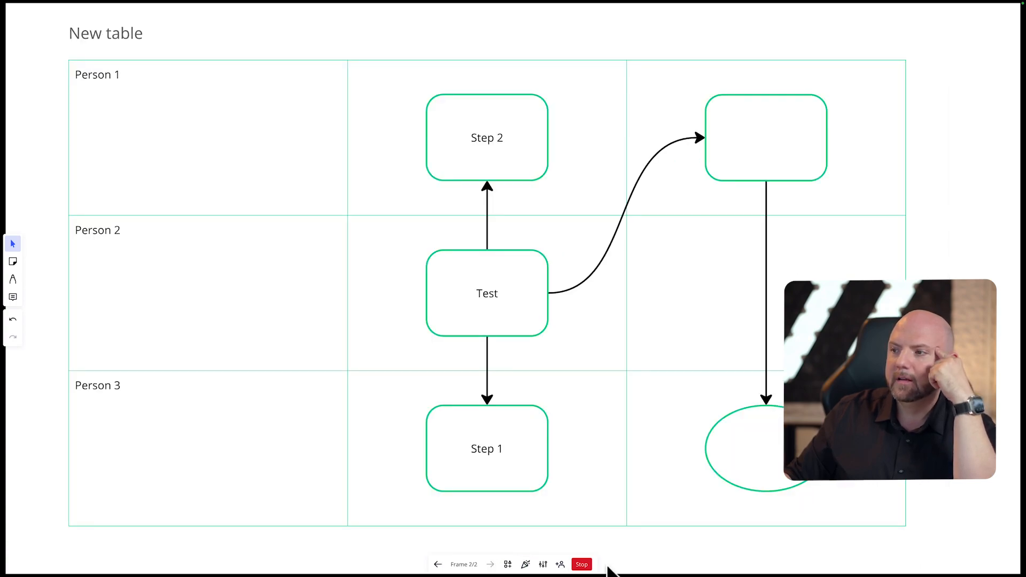
pyautogui.click(583, 565)
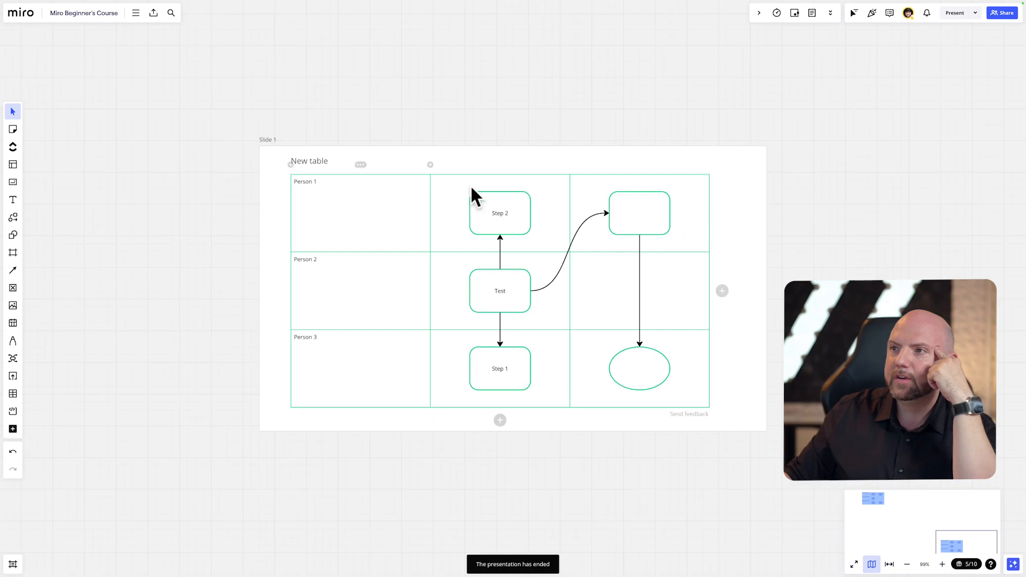
# Reopen the frames list and jump to Slide 2, followed by Slide 1
pyautogui.click(13, 563)
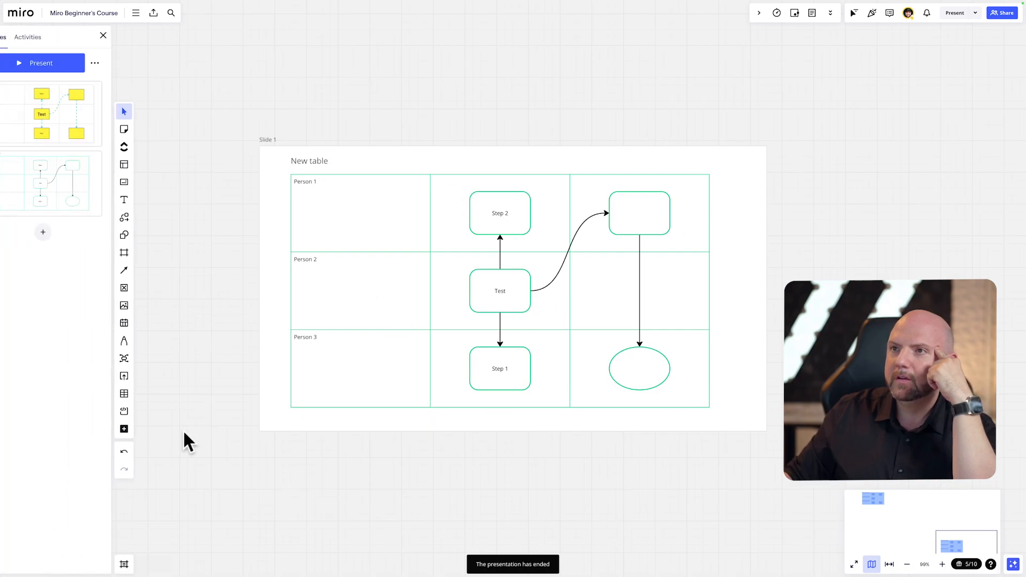
pyautogui.click(62, 130)
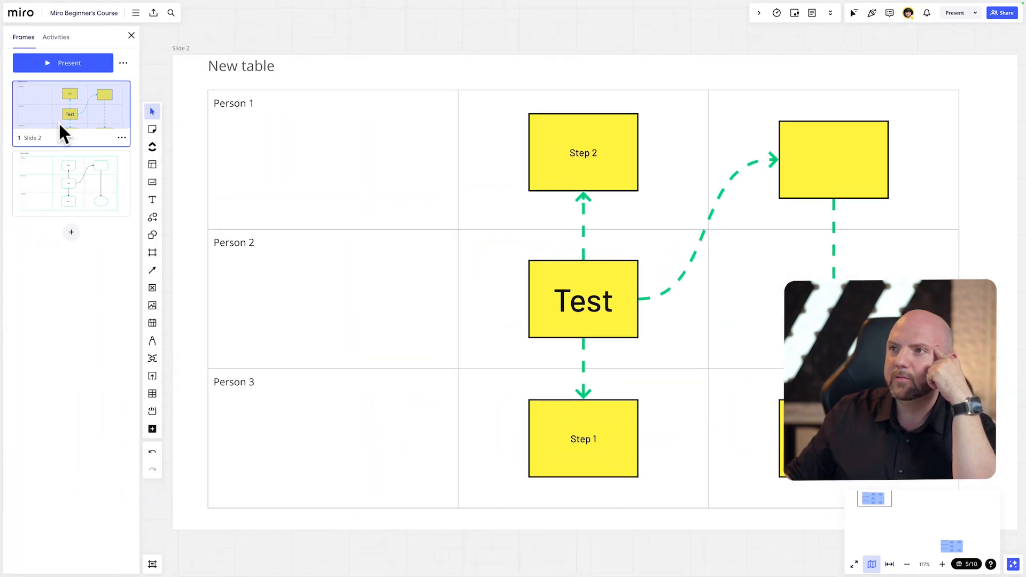
pyautogui.click(59, 167)
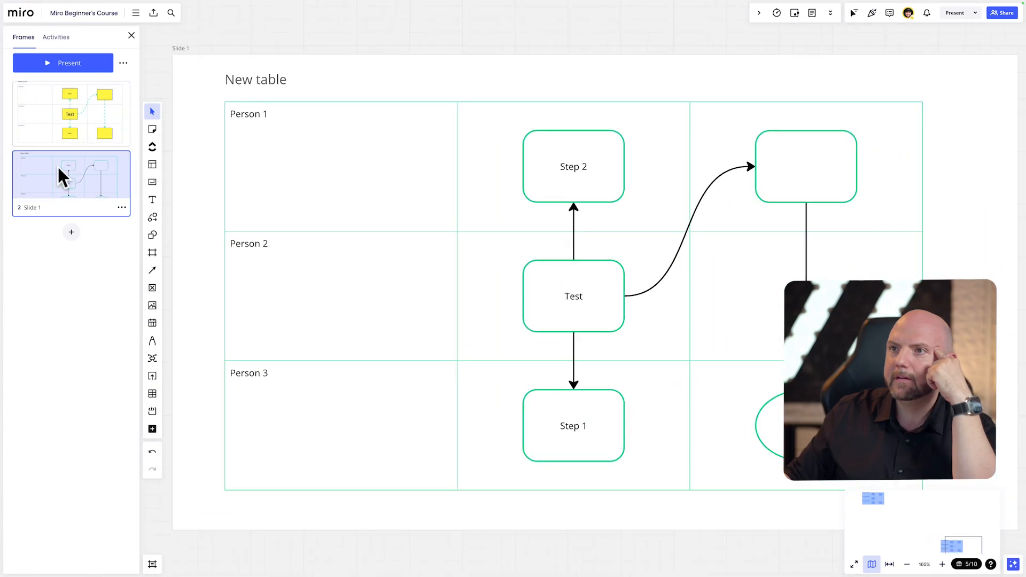
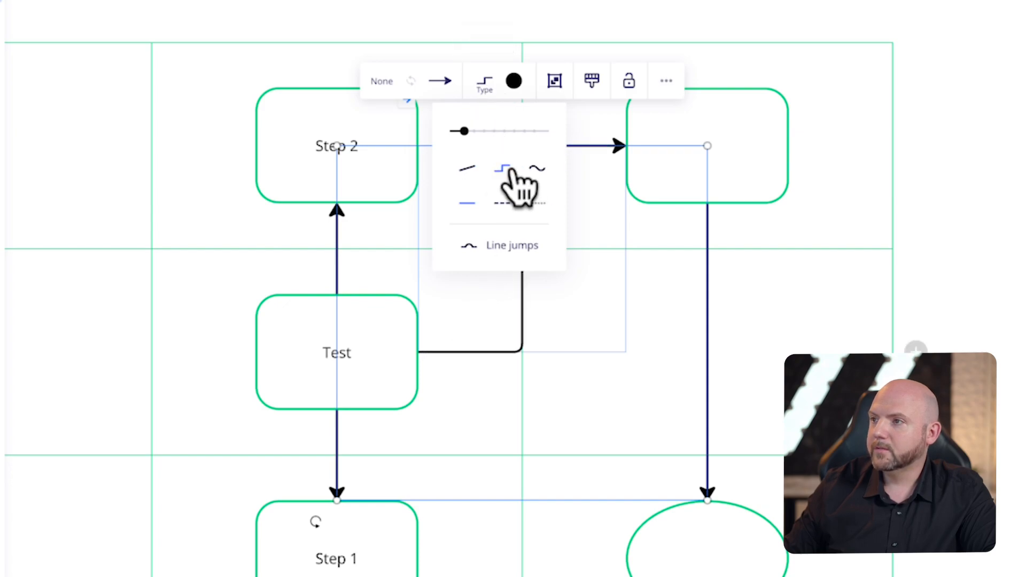
# Try the straight line type on the selected connectors and return them to elbowed lines
pyautogui.click(460, 172)
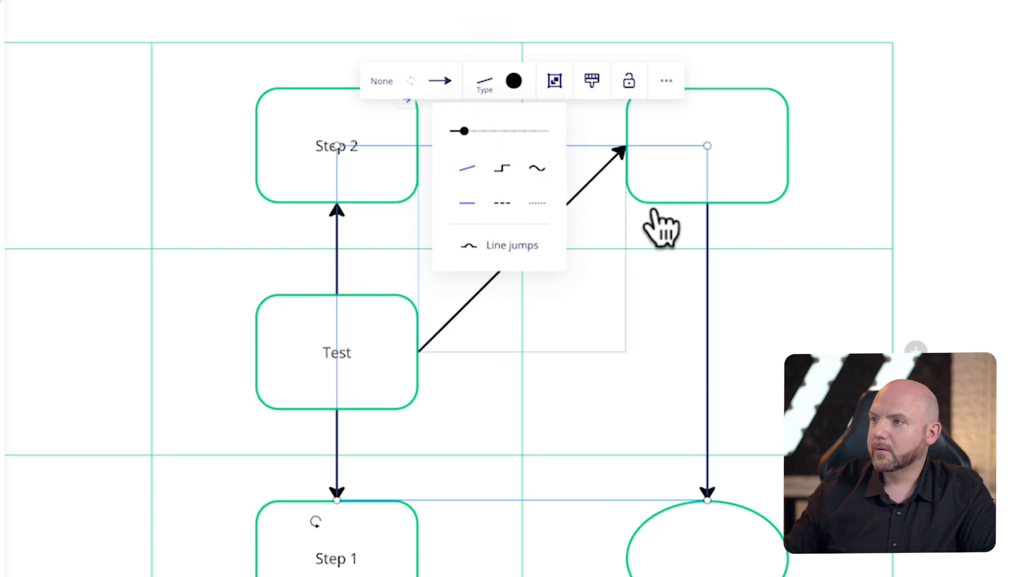
pyautogui.click(503, 169)
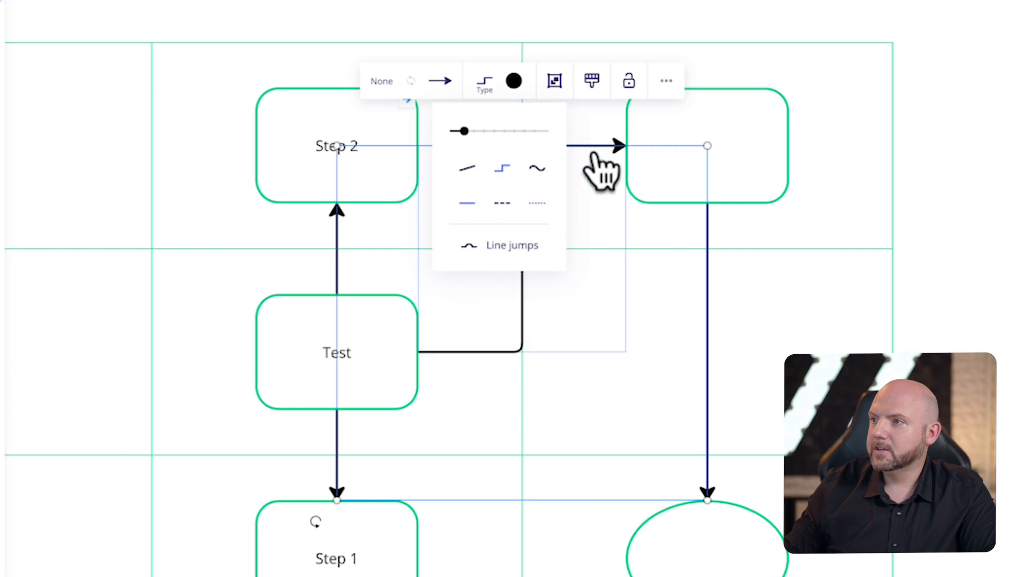
pyautogui.click(930, 417)
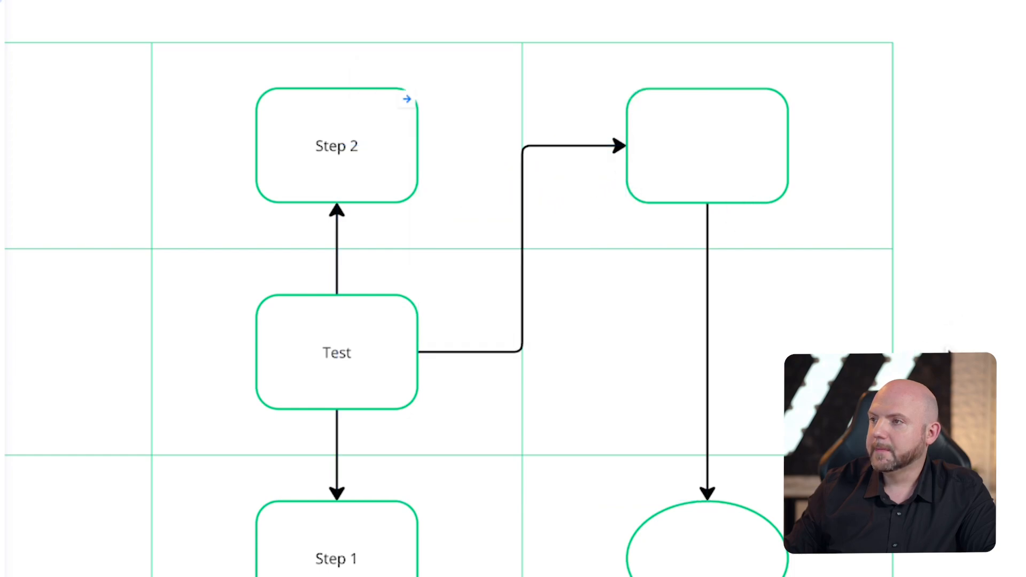
# Reroute the elbowed connector from Test to the empty rectangle by shifting its segments into a path with several extra bends
pyautogui.click(522, 260)
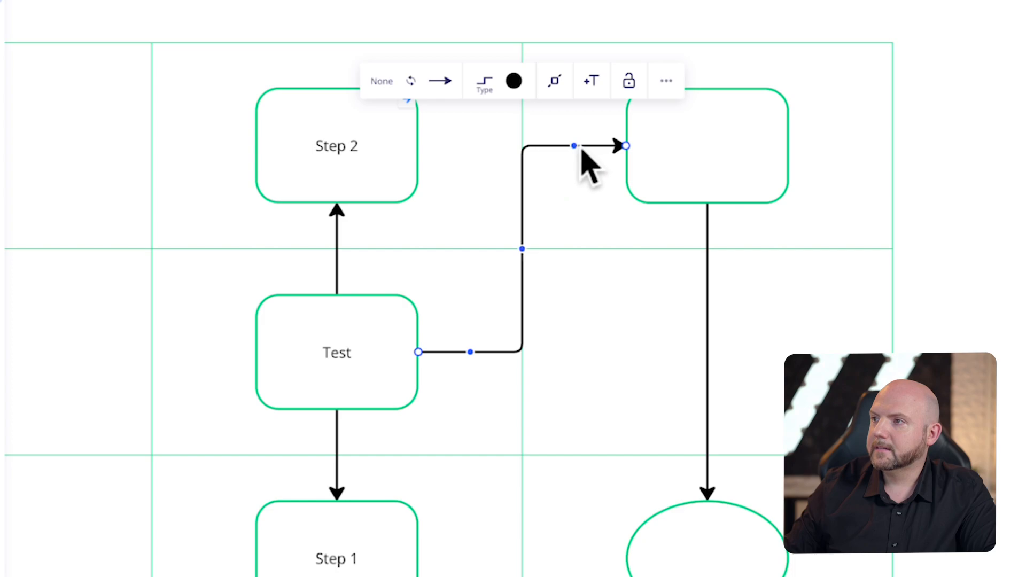
pyautogui.moveTo(575, 146); pyautogui.dragTo(570, 209)
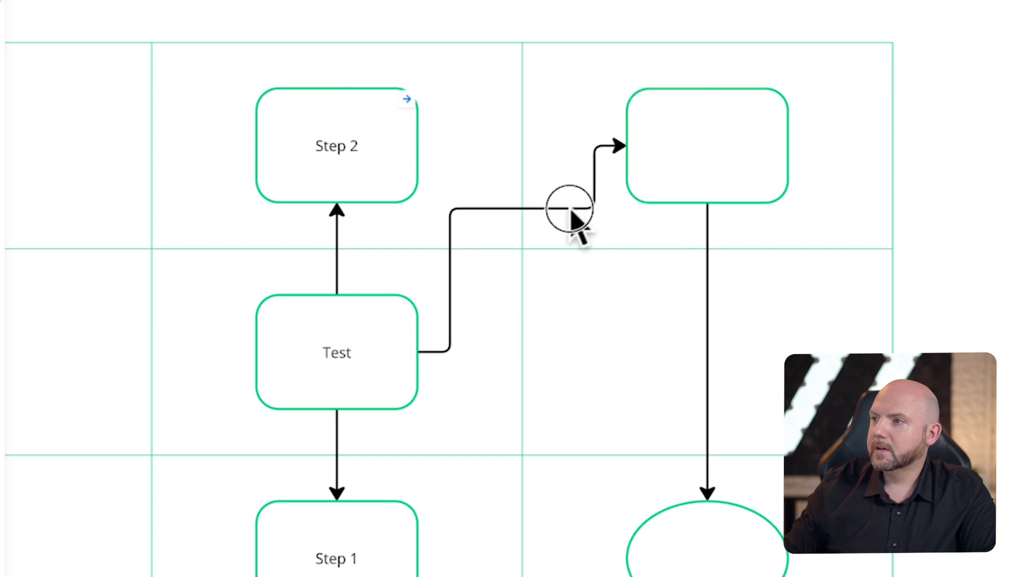
pyautogui.moveTo(450, 280)
pyautogui.mouseDown()
pyautogui.moveTo(477, 287)
pyautogui.moveTo(464, 284)
pyautogui.mouseUp()
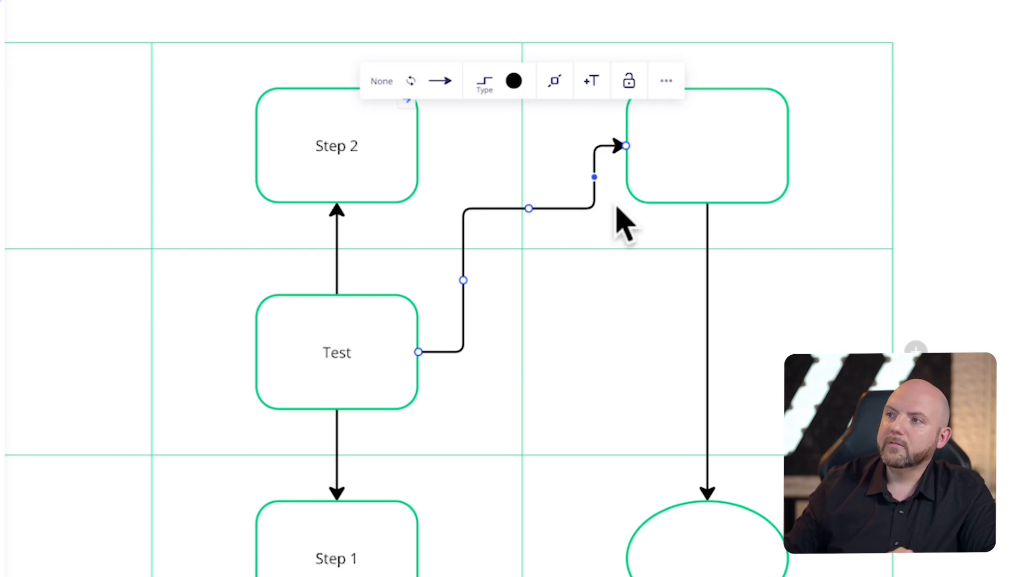
pyautogui.moveTo(594, 176); pyautogui.dragTo(590, 96)
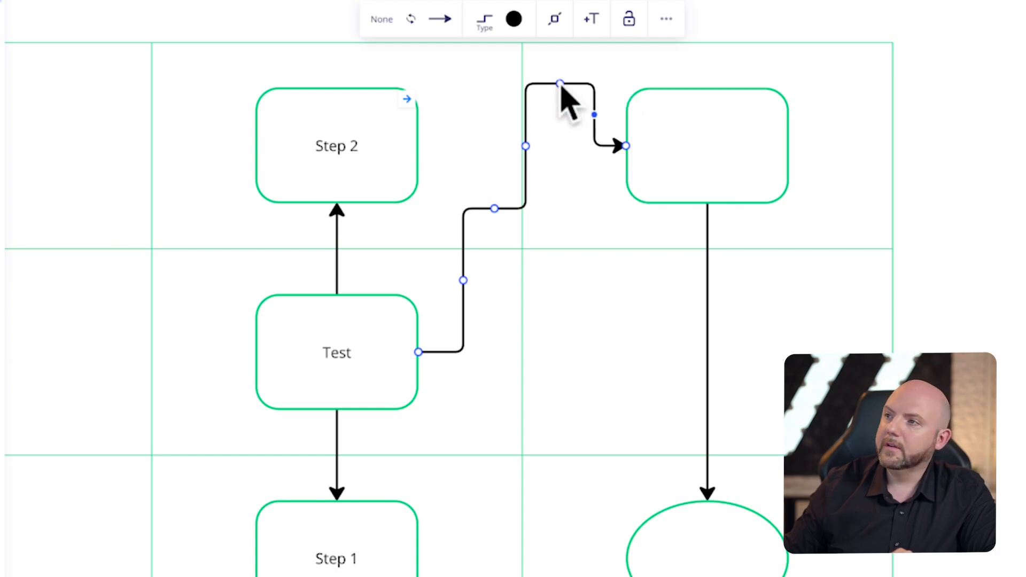
# Remove the extra bends from the Test connector and realign its vertical segment with the column border
pyautogui.doubleClick(560, 85)
pyautogui.doubleClick(526, 177)
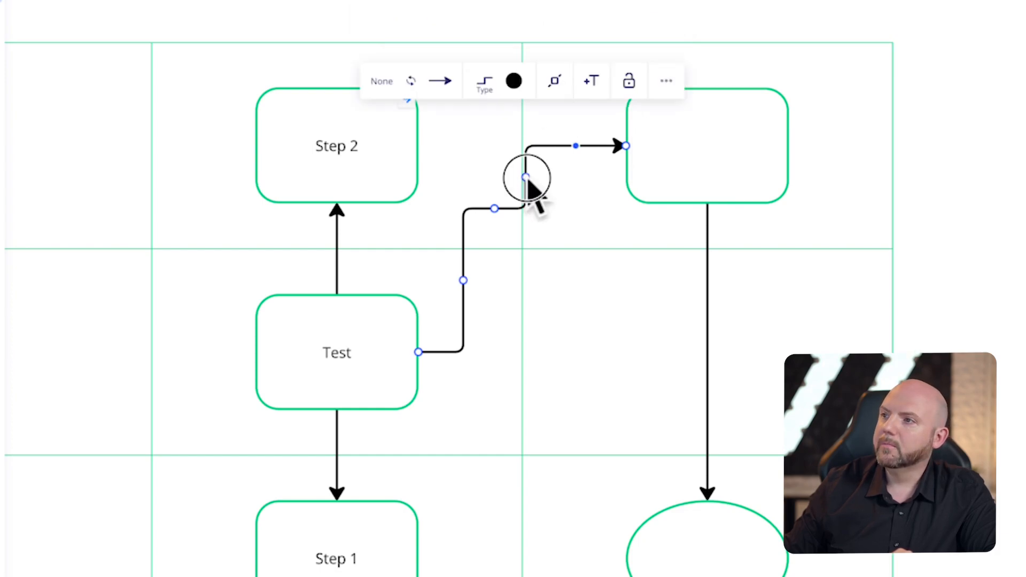
pyautogui.doubleClick(526, 214)
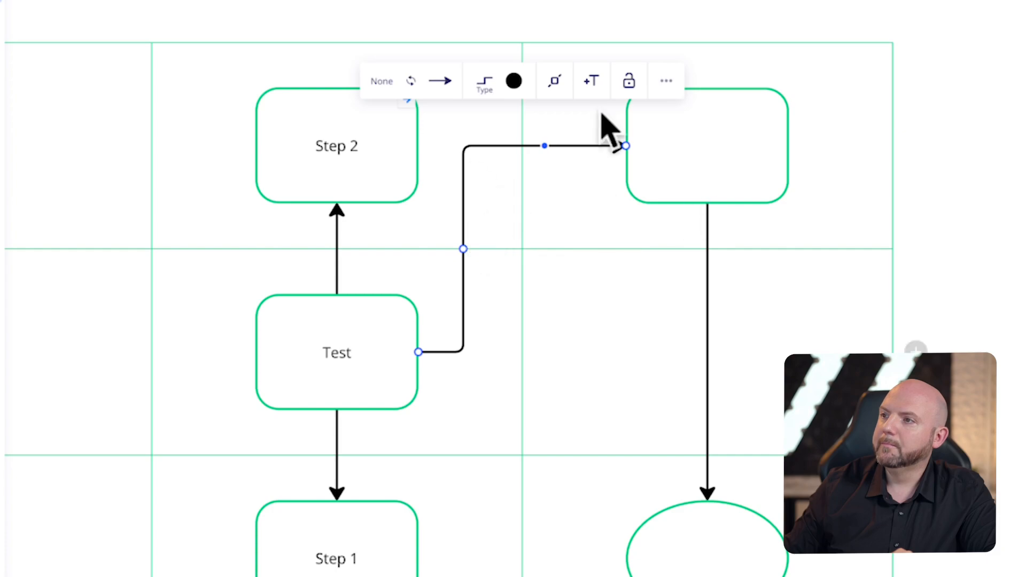
pyautogui.click(609, 126)
pyautogui.click(464, 205)
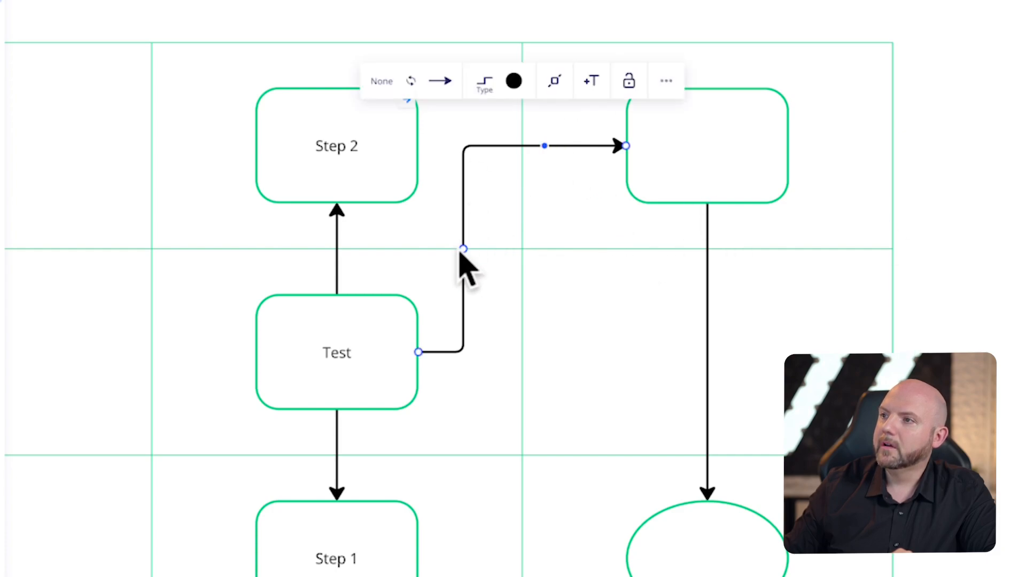
pyautogui.moveTo(463, 249); pyautogui.dragTo(492, 249)
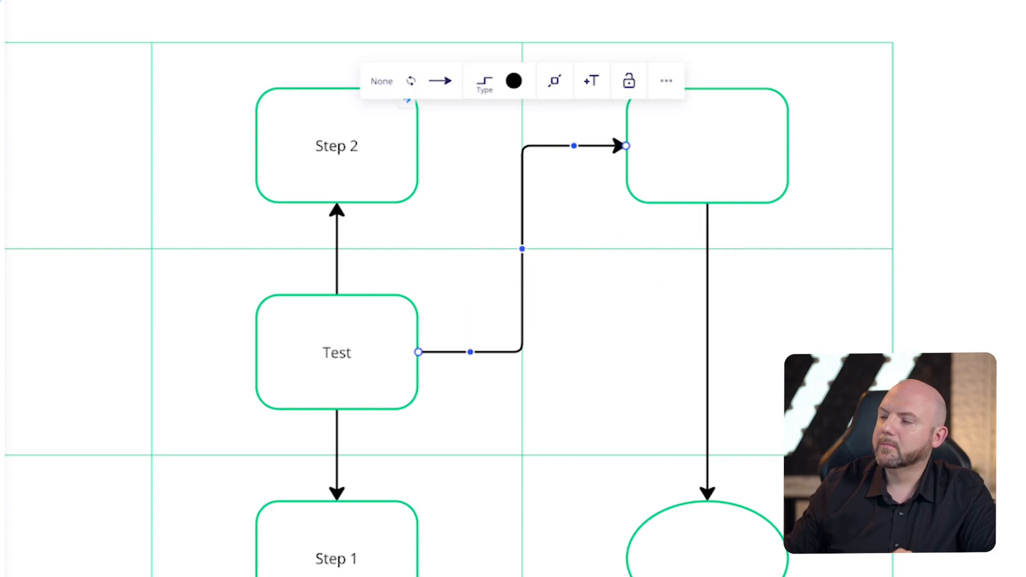
# Reattach the Test connector's arrowhead slightly higher on the empty rectangle's side, making room for a second arrow
pyautogui.click(626, 146)
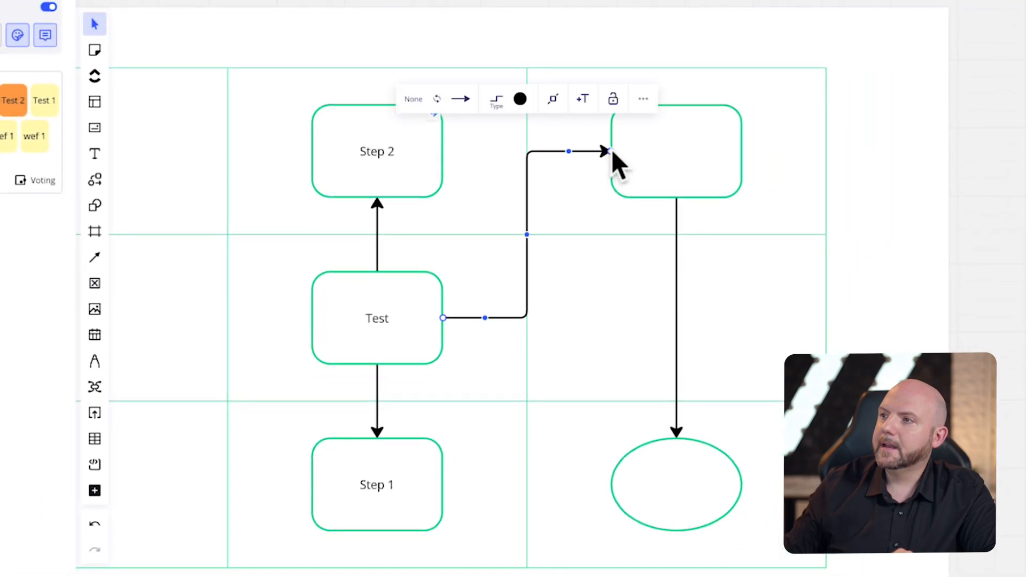
pyautogui.moveTo(611, 151)
pyautogui.mouseDown()
pyautogui.moveTo(613, 142)
pyautogui.moveTo(678, 152)
pyautogui.moveTo(641, 163)
pyautogui.moveTo(614, 130)
pyautogui.mouseUp()
pyautogui.click(989, 166)
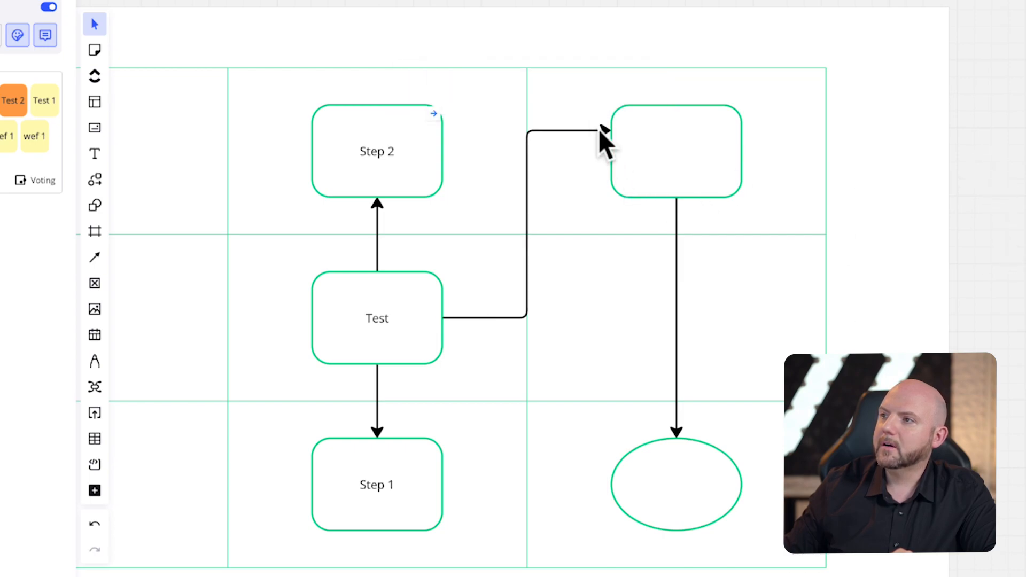
# Add a second connector from Test to the empty rectangle and shift its vertical segment so it crosses the first connector
pyautogui.click(408, 360)
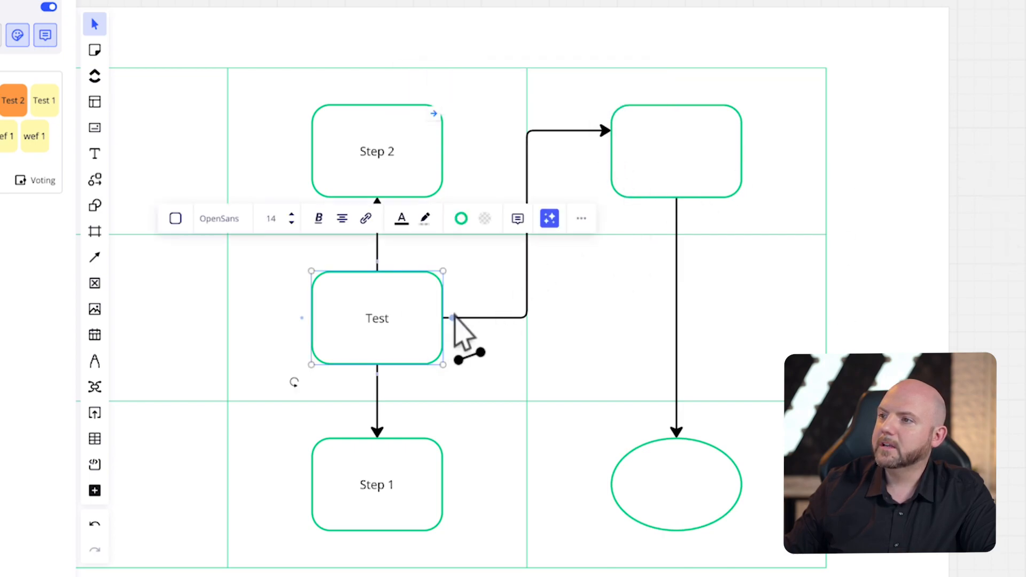
pyautogui.moveTo(451, 331); pyautogui.dragTo(615, 176)
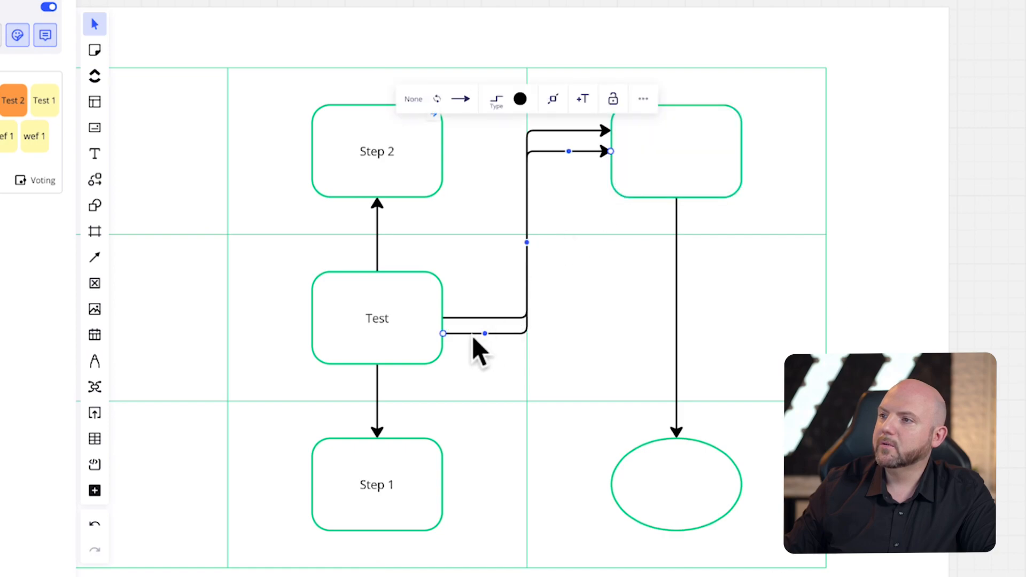
pyautogui.moveTo(527, 241); pyautogui.dragTo(552, 245)
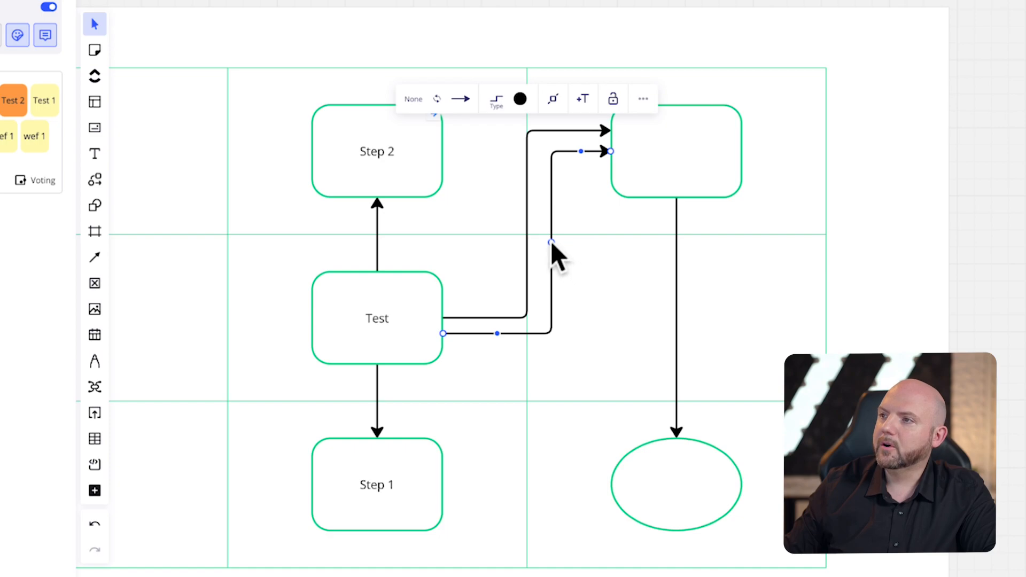
pyautogui.moveTo(550, 240); pyautogui.dragTo(487, 244)
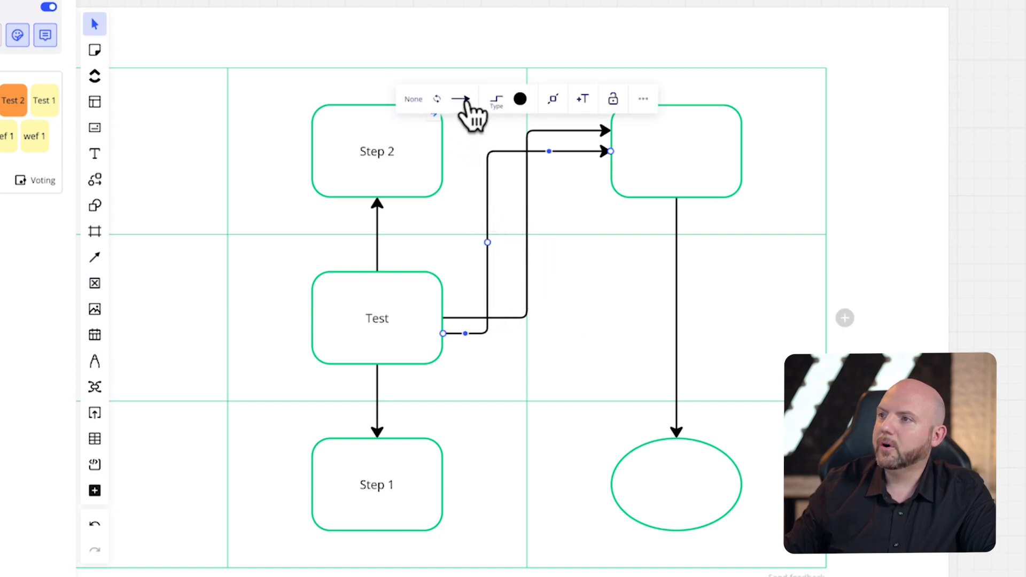
# Select the two crossing connectors between Test and the empty rectangle and turn on line jumps
pyautogui.click(639, 97)
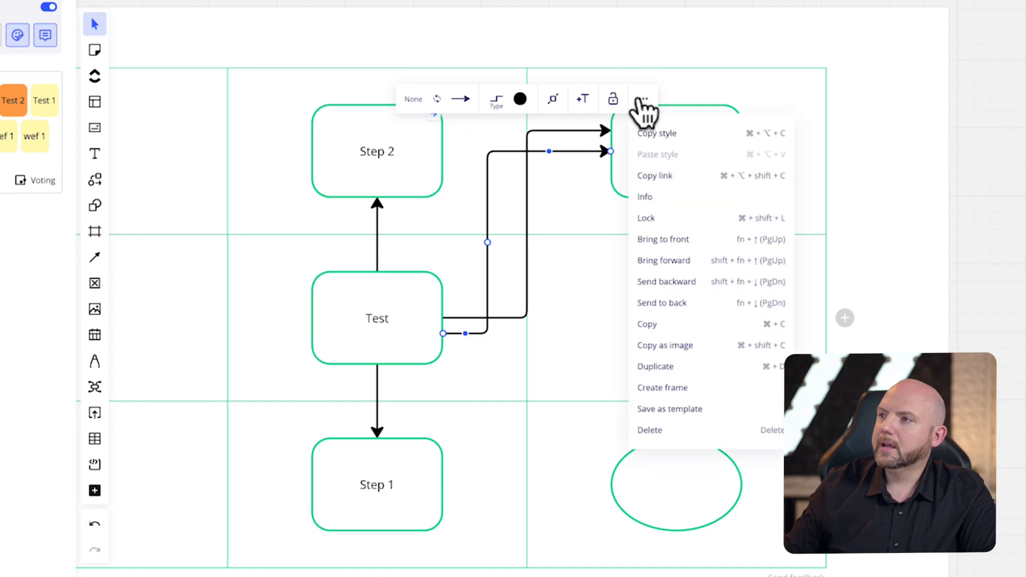
pyautogui.click(639, 98)
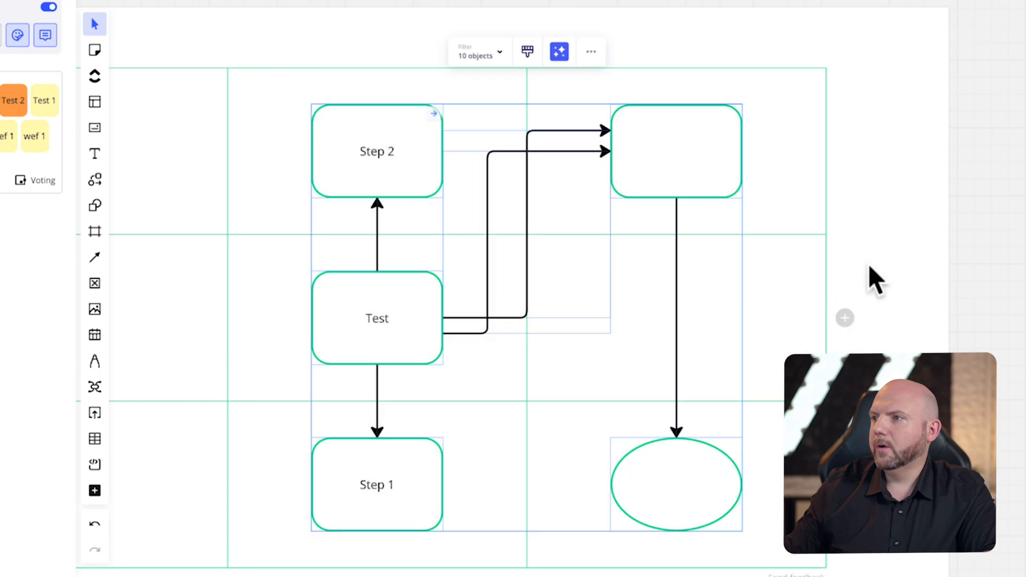
pyautogui.click(526, 171)
pyautogui.click(501, 152)
pyautogui.click(549, 131)
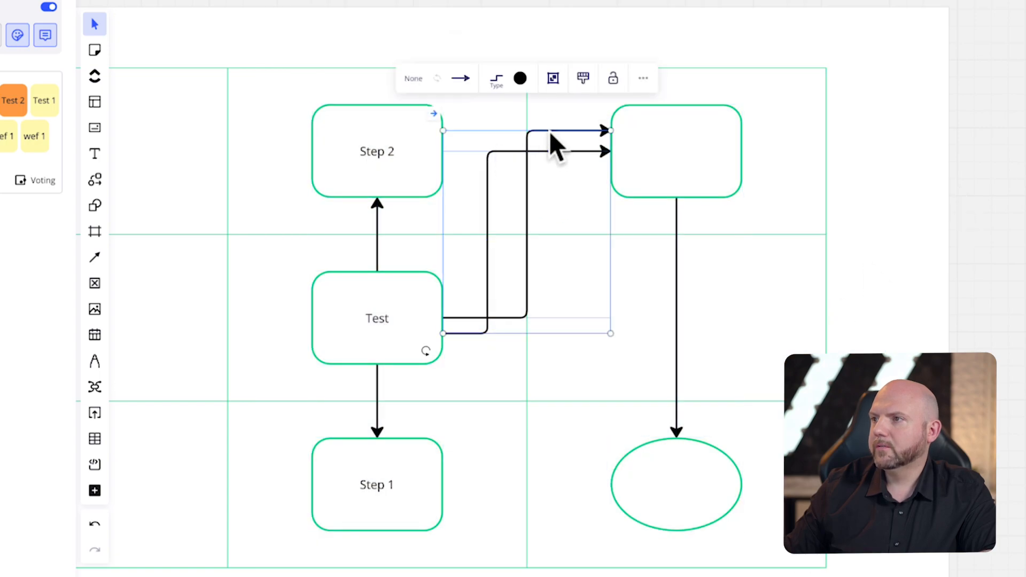
pyautogui.click(496, 80)
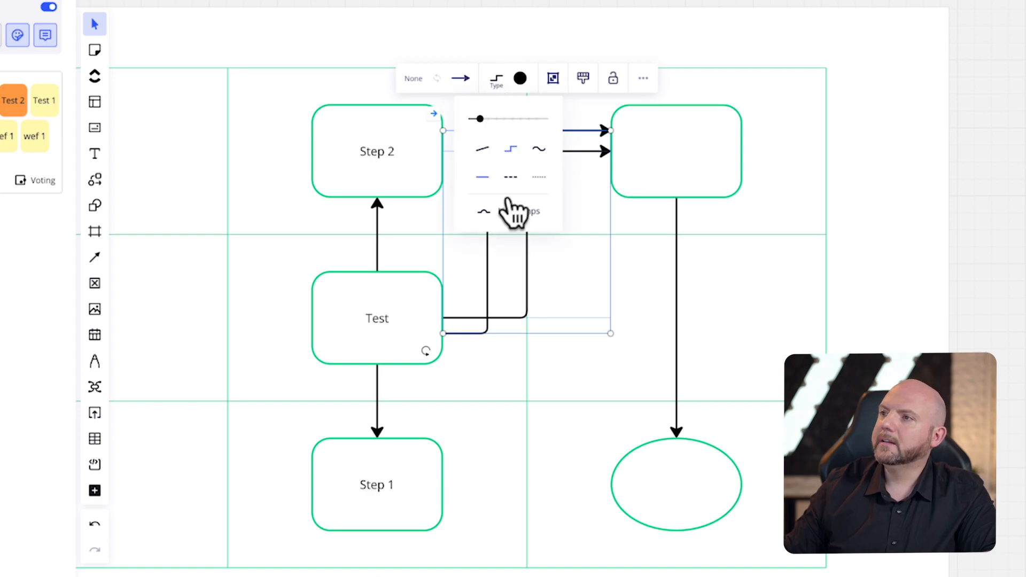
pyautogui.click(645, 222)
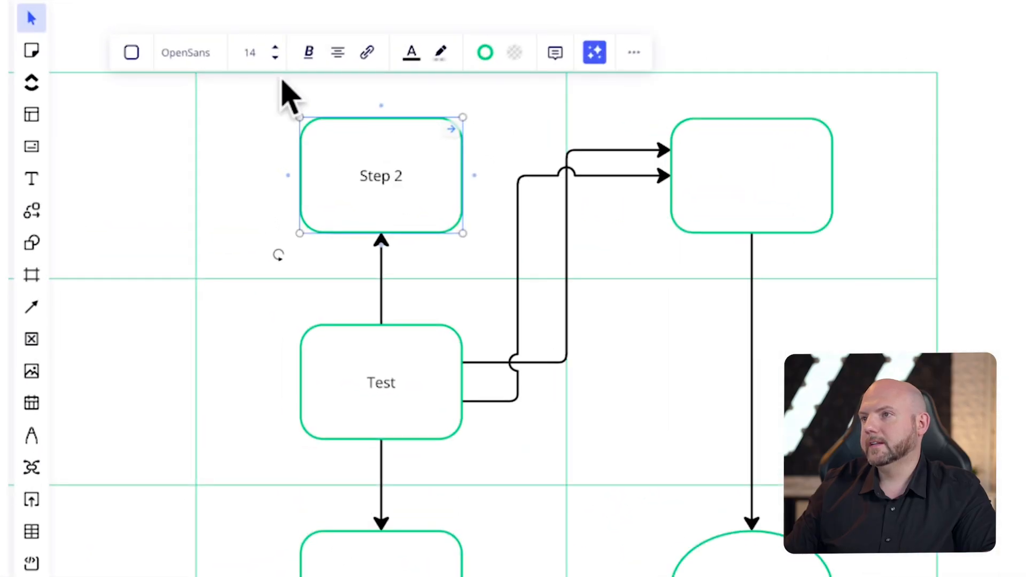
# Set the font of the Step 2 shape's text to Barlow
pyautogui.click(169, 55)
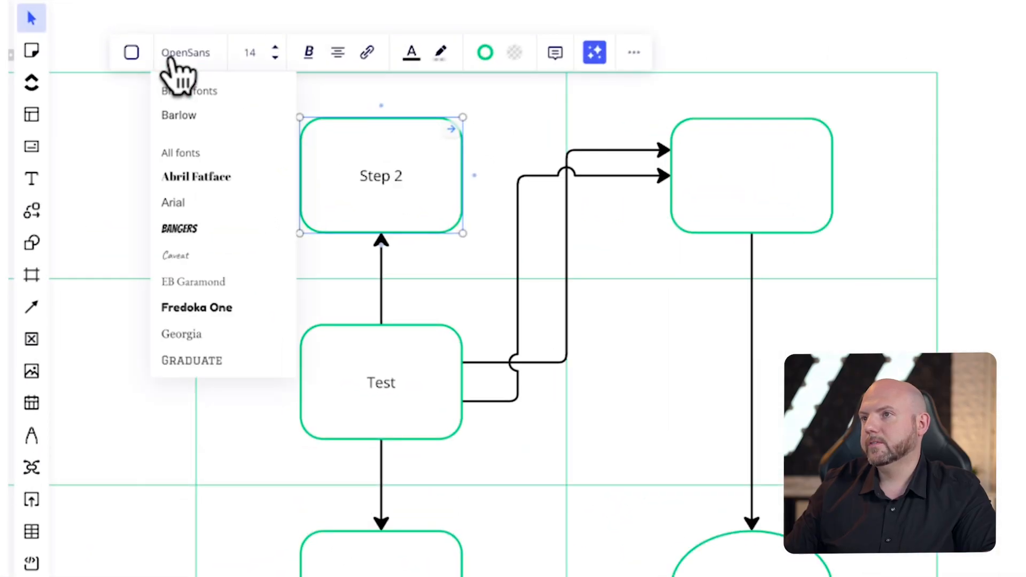
pyautogui.click(179, 117)
pyautogui.press('Escape')
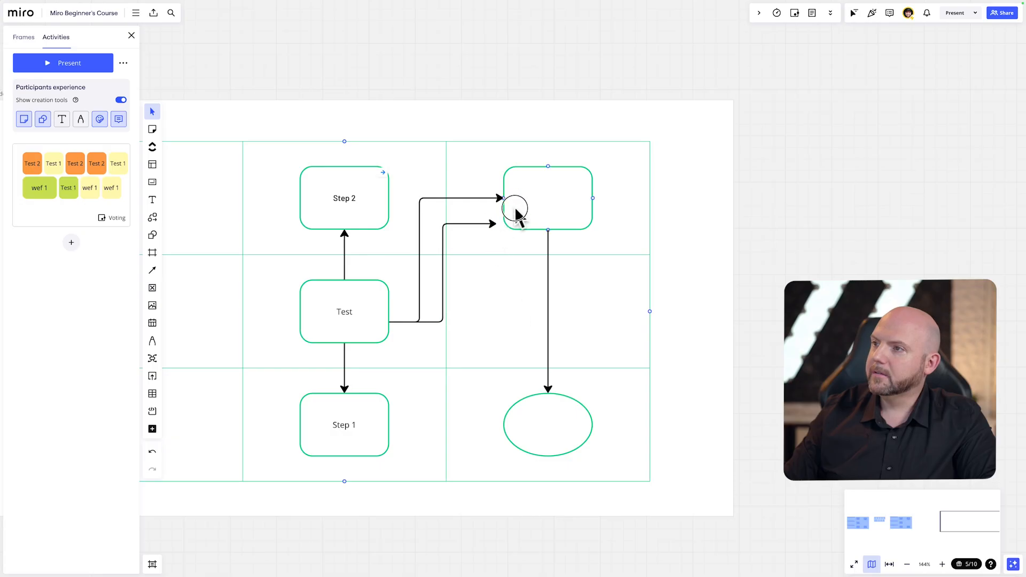
# Detach the second connector's arrowhead from the empty rectangle and move it around the board while its start stays attached to Test
pyautogui.moveTo(516, 210); pyautogui.dragTo(531, 258)
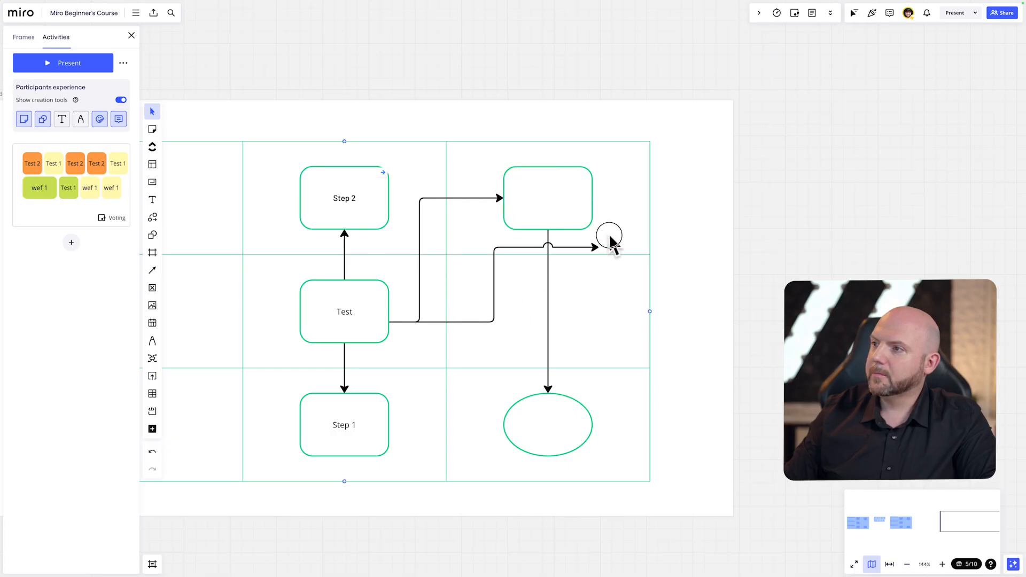
pyautogui.moveTo(611, 237); pyautogui.dragTo(559, 229)
pyautogui.moveTo(536, 266); pyautogui.dragTo(548, 236)
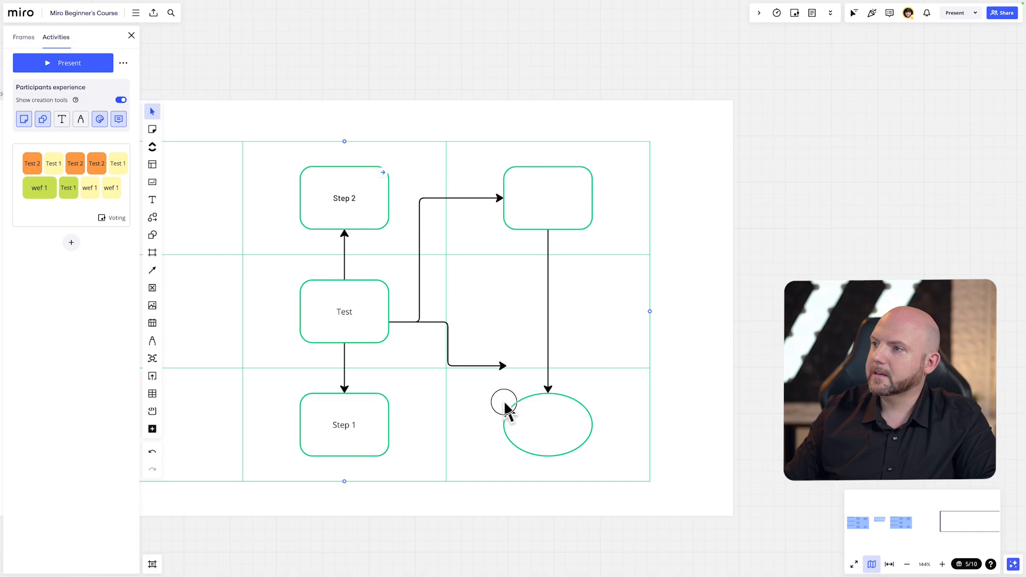
pyautogui.moveTo(438, 455); pyautogui.dragTo(344, 526)
pyautogui.moveTo(192, 407); pyautogui.dragTo(237, 204)
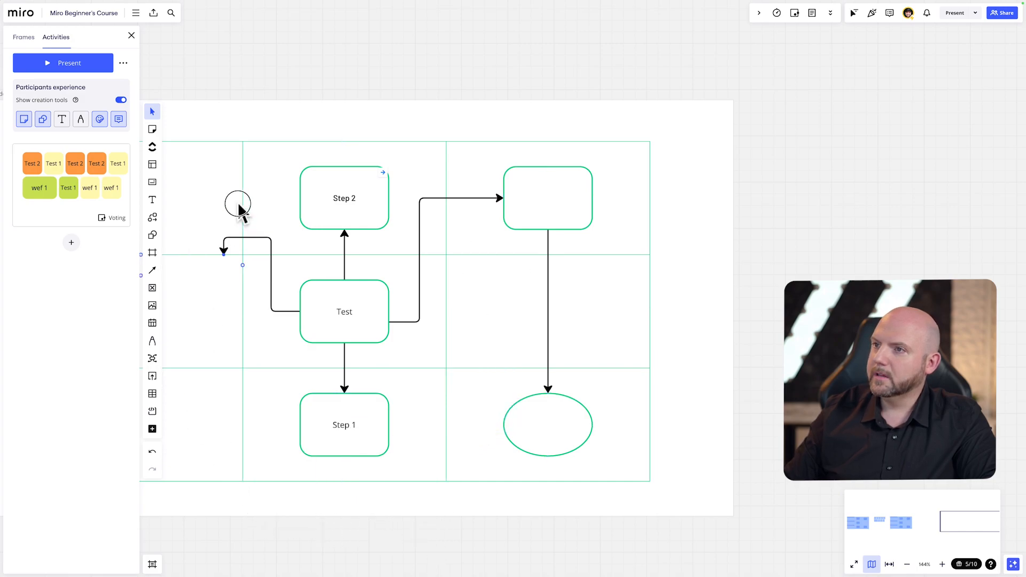
pyautogui.moveTo(269, 110); pyautogui.dragTo(528, 213)
pyautogui.moveTo(616, 155); pyautogui.dragTo(240, 133)
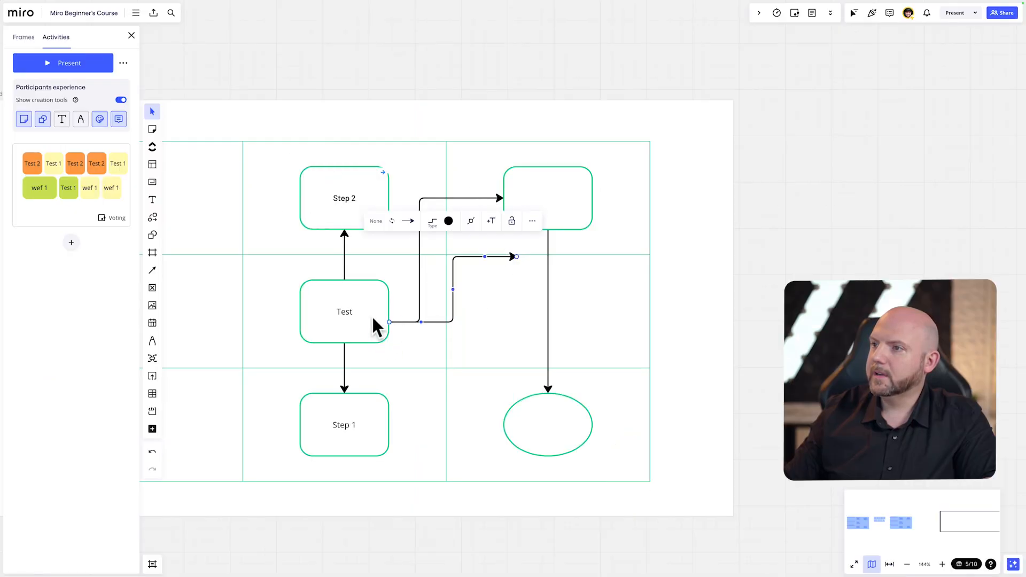
# Detach the connector's start from Test, place its arrowhead inside the empty rectangle and its start inside the ellipse, and raise its middle bend
pyautogui.moveTo(389, 322); pyautogui.dragTo(741, 386)
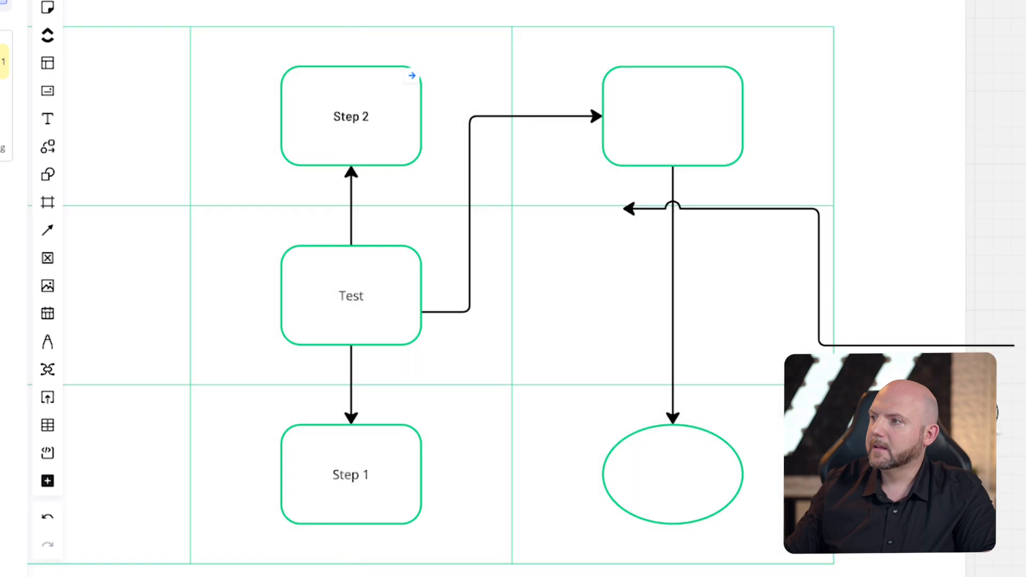
pyautogui.moveTo(1014, 345); pyautogui.dragTo(586, 184)
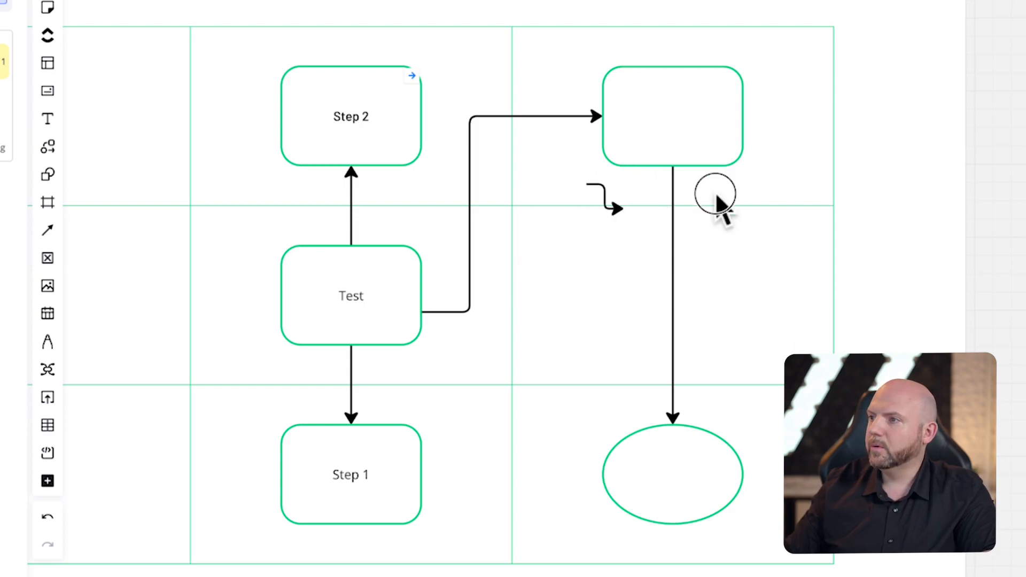
pyautogui.moveTo(717, 197); pyautogui.dragTo(548, 324)
pyautogui.moveTo(623, 210); pyautogui.dragTo(659, 133)
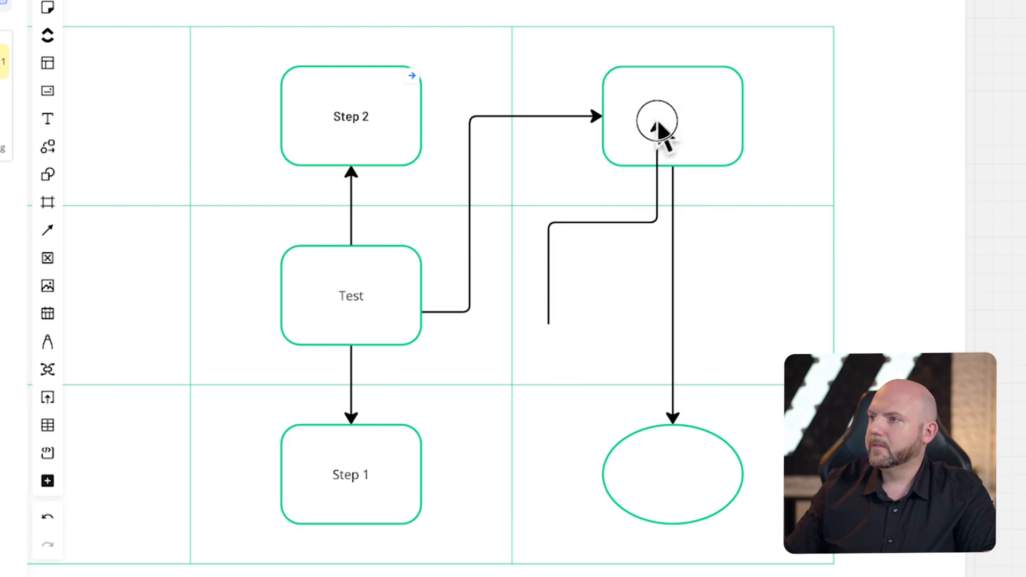
pyautogui.click(559, 368)
pyautogui.moveTo(559, 368); pyautogui.dragTo(639, 467)
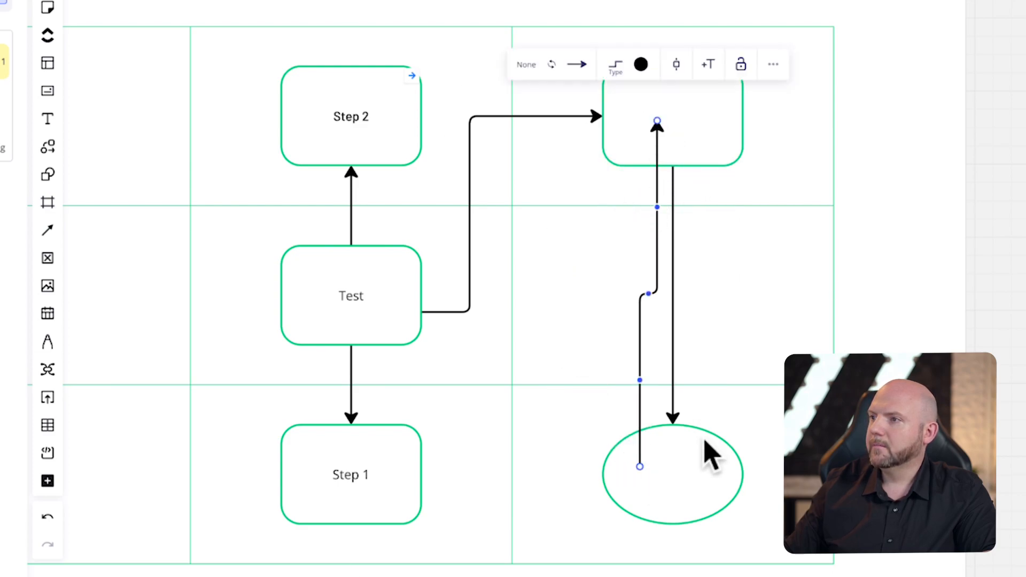
pyautogui.moveTo(648, 296); pyautogui.dragTo(614, 257)
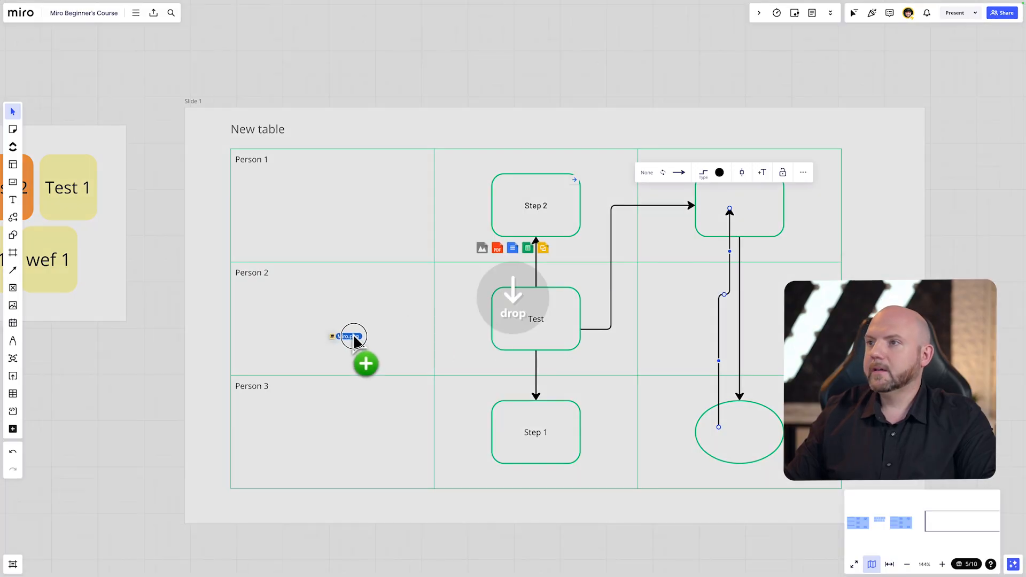
# Insert the Miro.png image on Slide 1 and shrink it to fit inside the Person 1 table cell
pyautogui.moveTo(344, 332); pyautogui.dragTo(351, 334)
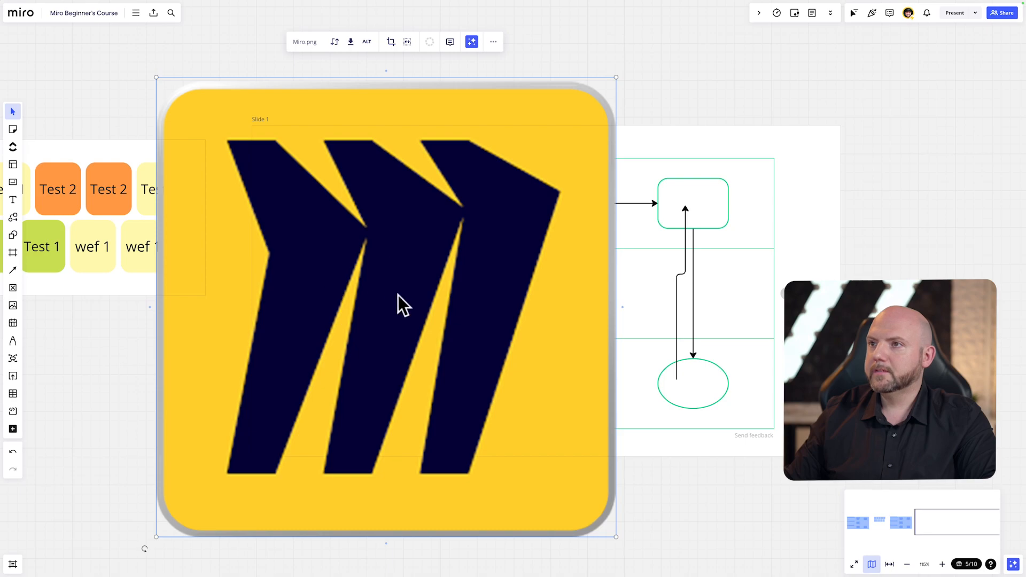
pyautogui.moveTo(443, 228); pyautogui.dragTo(474, 241)
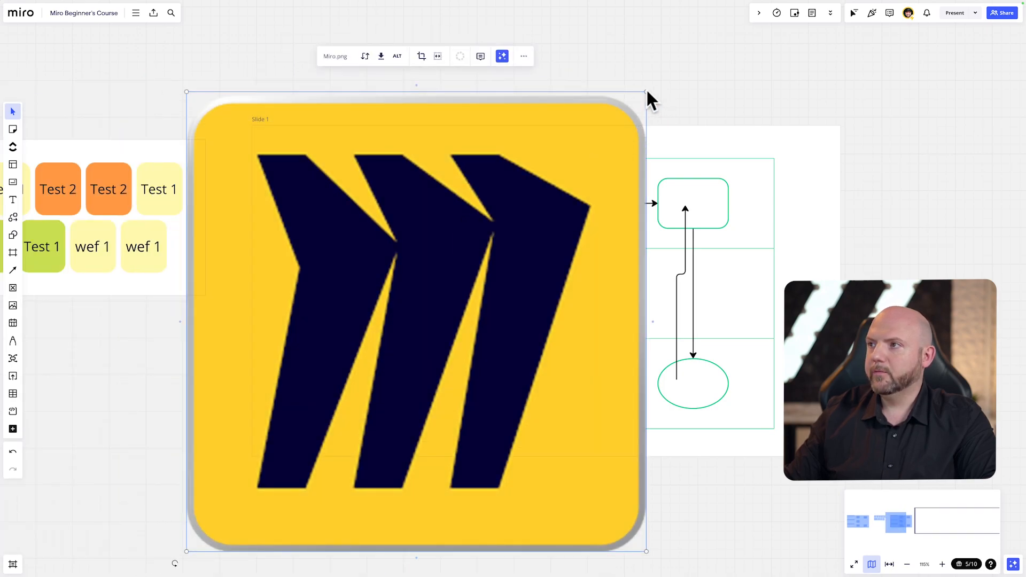
pyautogui.moveTo(646, 91); pyautogui.dragTo(362, 277)
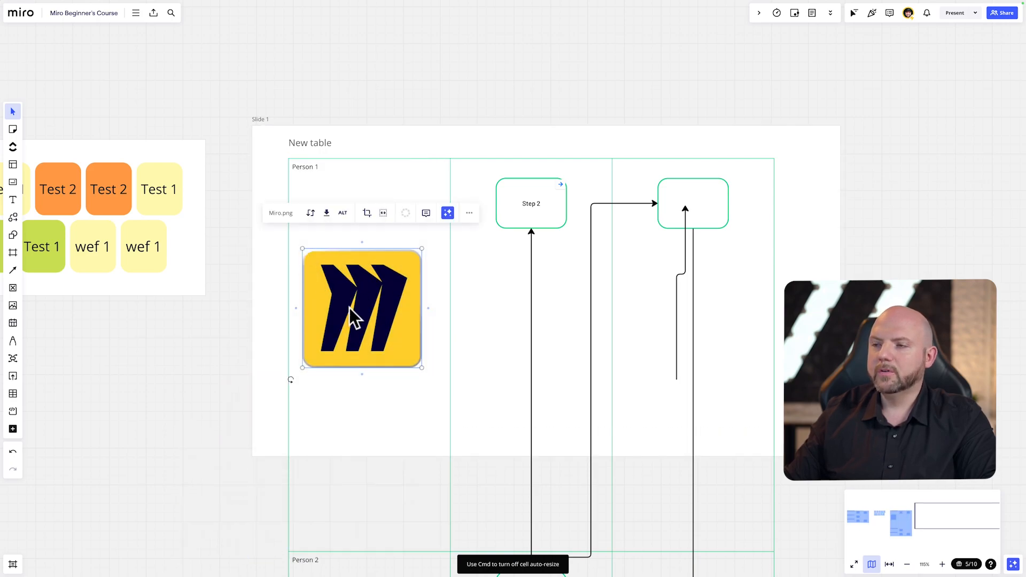
# Crop the Miro image slightly on all four sides and move it a little lower in the Person 1 cell
pyautogui.scroll(2, 348, 308)
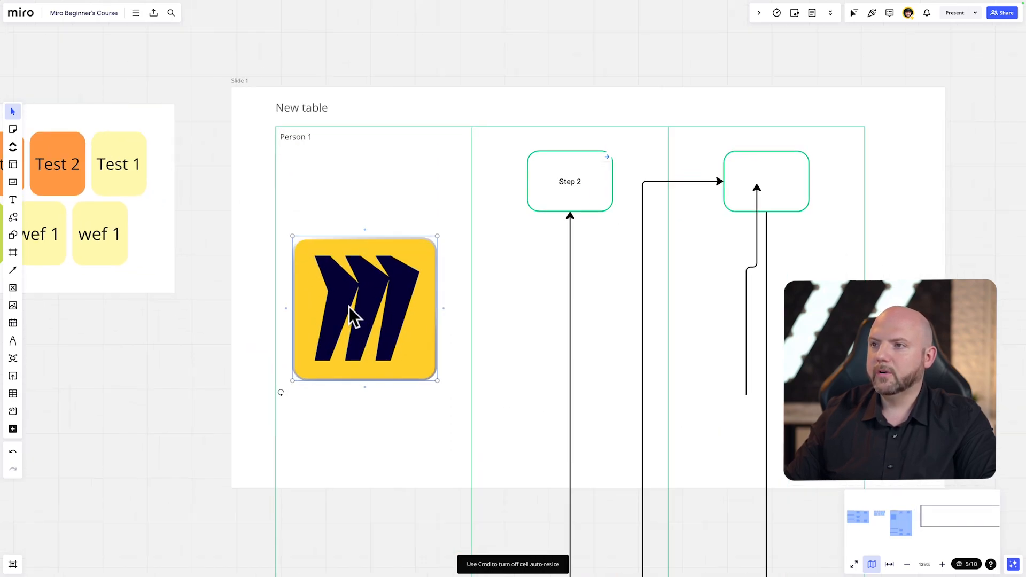
pyautogui.doubleClick(389, 285)
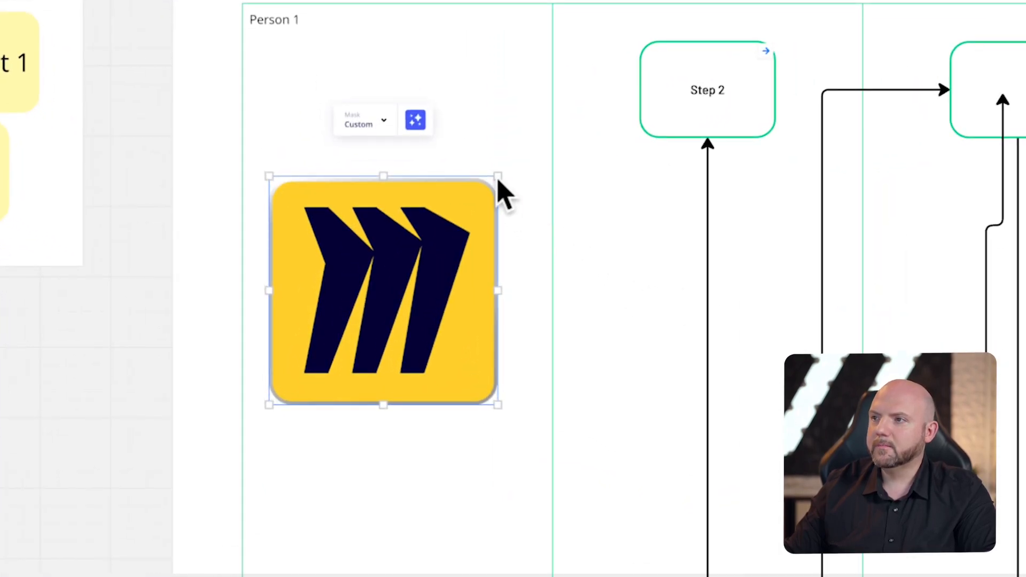
pyautogui.moveTo(492, 190); pyautogui.dragTo(479, 194)
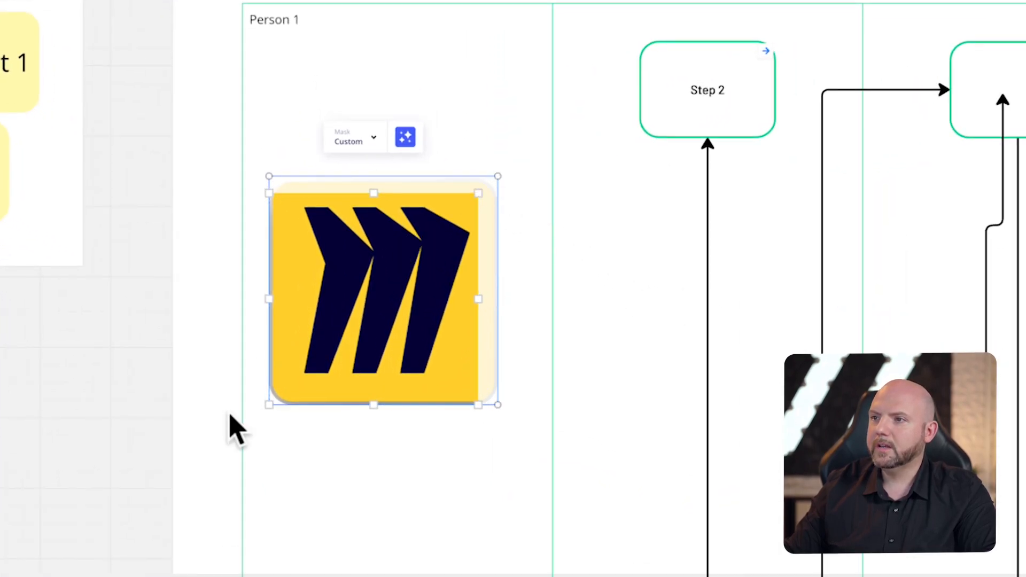
pyautogui.moveTo(269, 400); pyautogui.dragTo(289, 389)
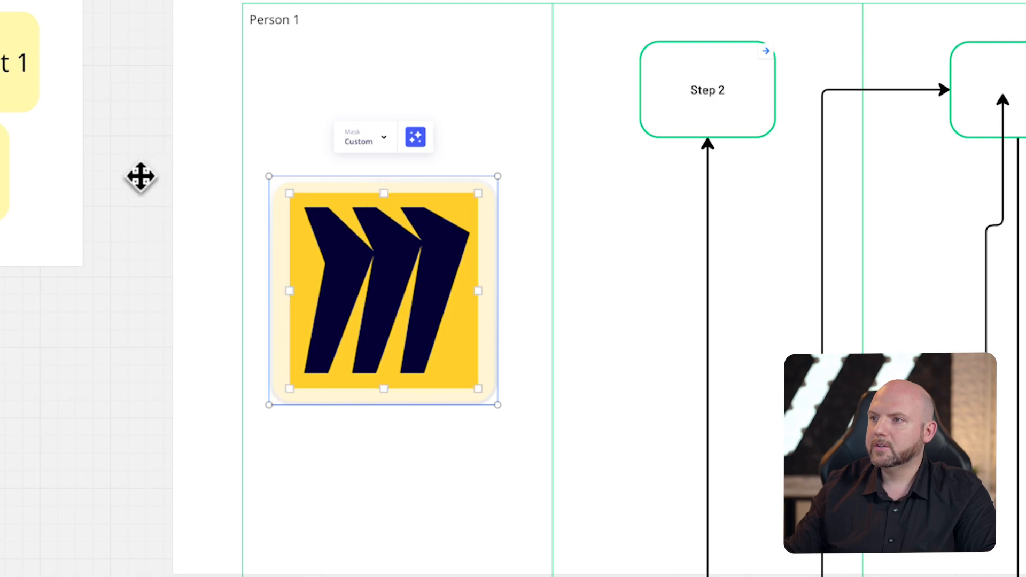
pyautogui.click(143, 182)
pyautogui.moveTo(410, 337); pyautogui.dragTo(419, 377)
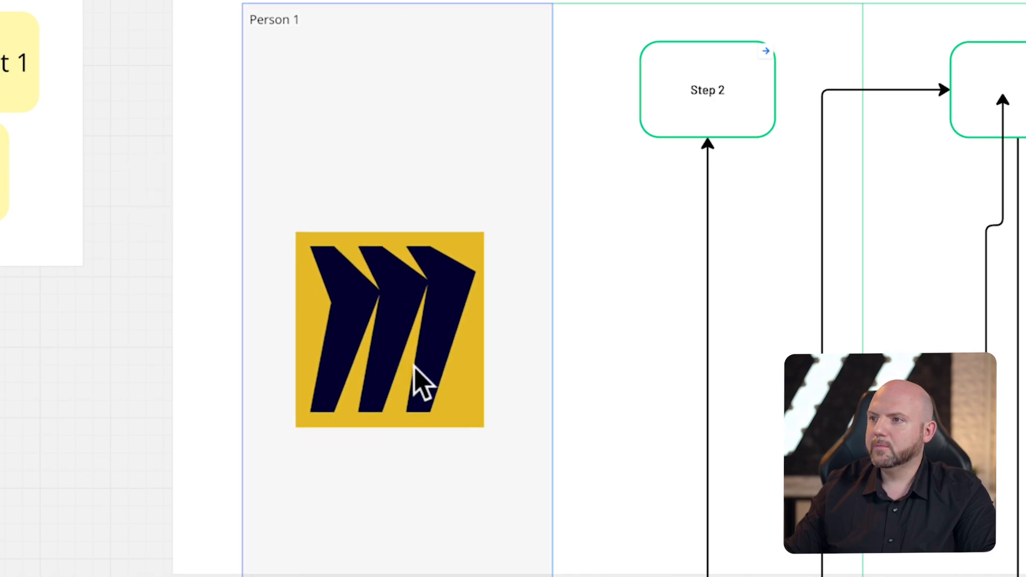
# Remove the cropped image's background with Miro Assist
pyautogui.click(412, 320)
pyautogui.click(525, 176)
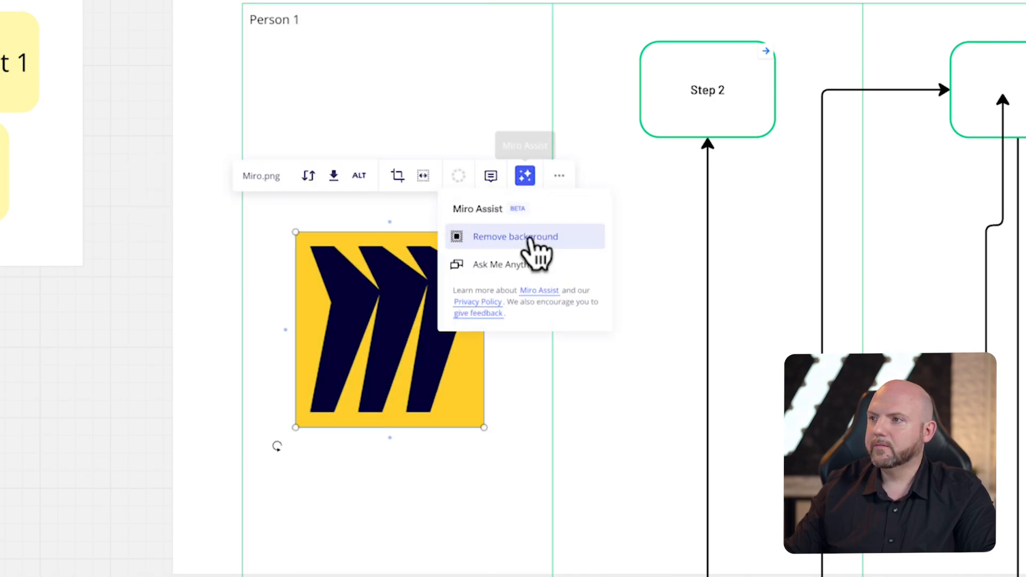
pyautogui.click(530, 236)
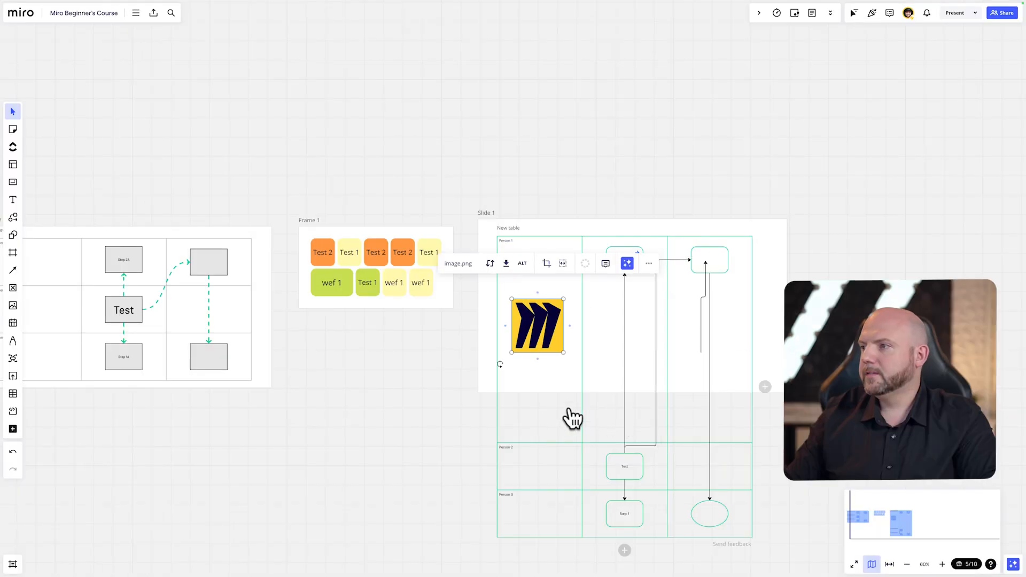
# Move the image out of the table onto the empty board and reduce the Person 1 row's height so the table fits within Slide 1
pyautogui.moveTo(540, 334); pyautogui.dragTo(452, 409)
pyautogui.click(561, 312)
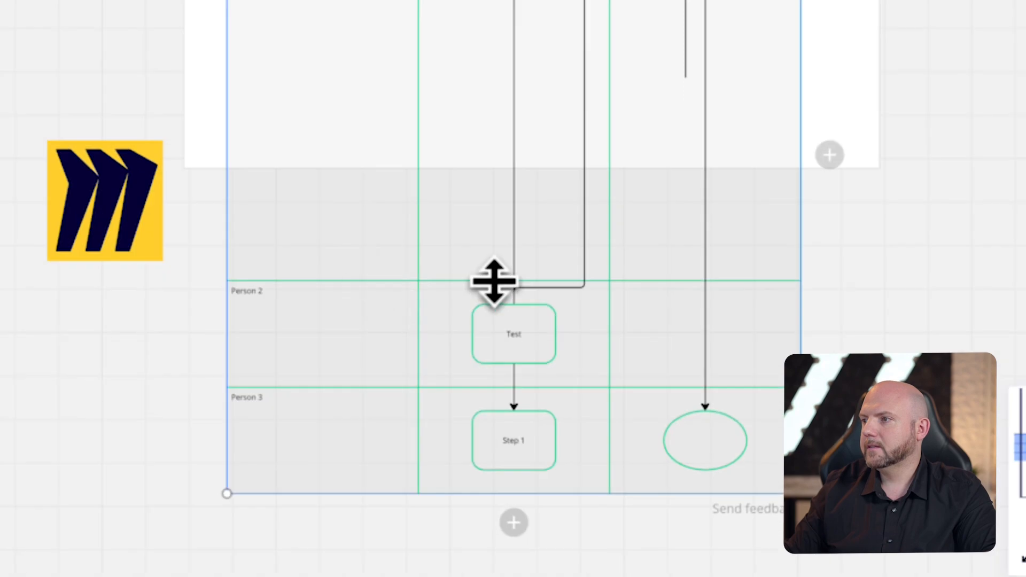
pyautogui.moveTo(645, 292); pyautogui.dragTo(647, 286)
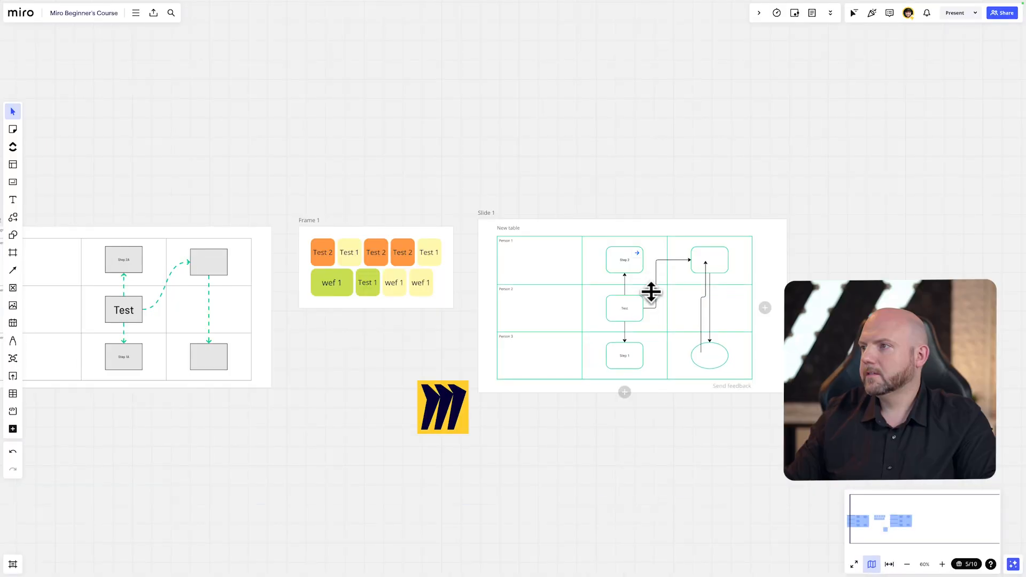
pyautogui.click(485, 421)
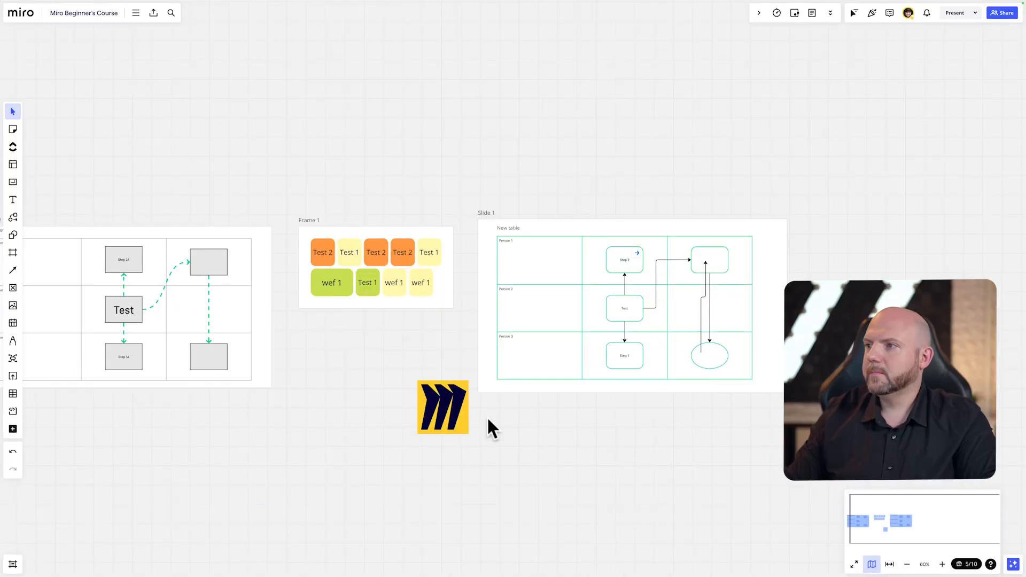
# Move the image back onto the Slide 1 table, shift it between the table rows, and place it in the Person 2 cell
pyautogui.moveTo(448, 414); pyautogui.dragTo(478, 310)
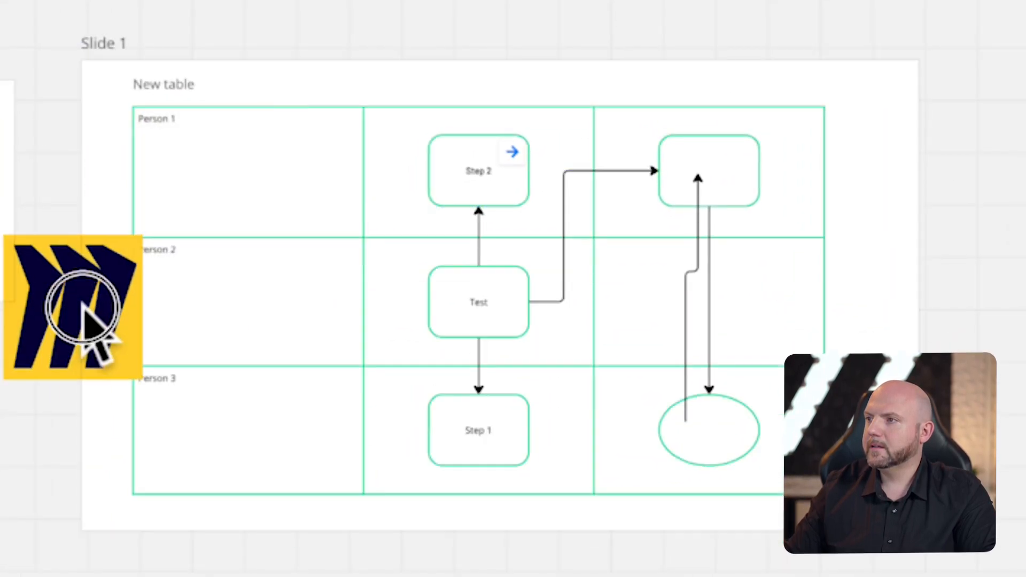
pyautogui.moveTo(83, 306); pyautogui.dragTo(289, 304)
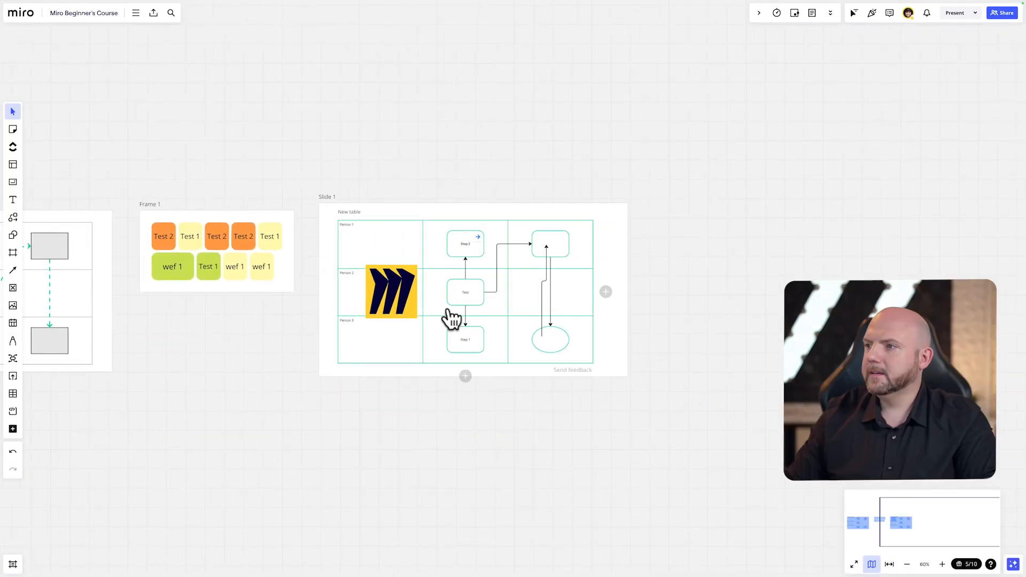
pyautogui.scroll(2, 430, 304)
pyautogui.scroll(3, 438, 286)
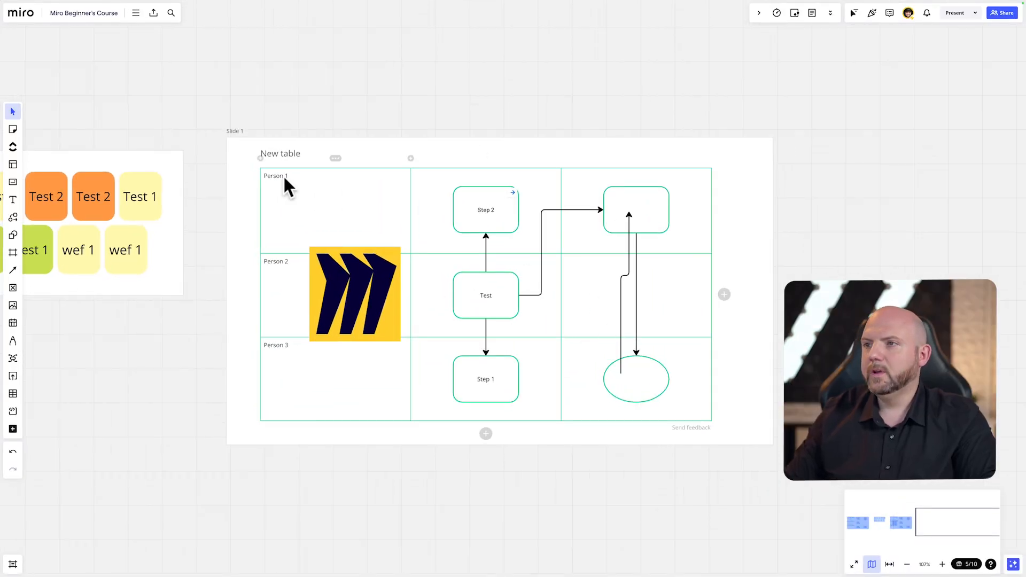
pyautogui.moveTo(328, 308); pyautogui.dragTo(324, 383)
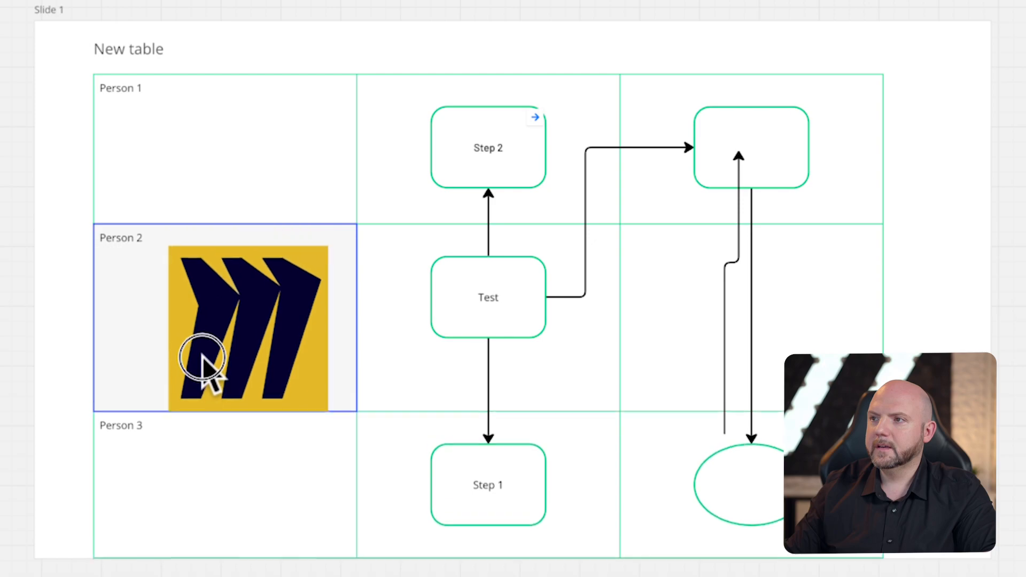
pyautogui.moveTo(206, 448); pyautogui.dragTo(213, 325)
pyautogui.moveTo(248, 282)
pyautogui.mouseDown()
pyautogui.moveTo(241, 291)
pyautogui.moveTo(253, 290)
pyautogui.mouseUp()
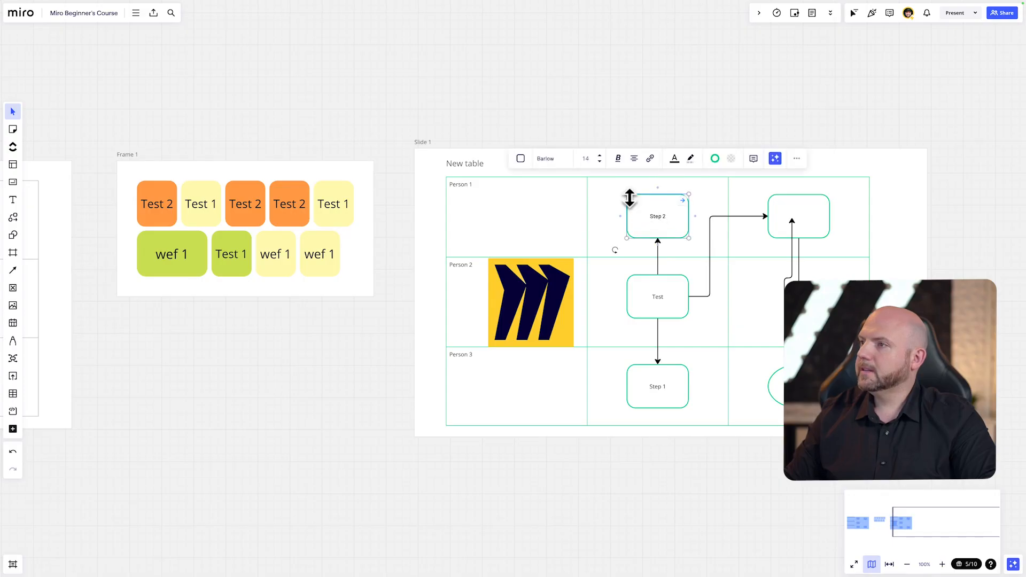
# Select all the frames and their contents on the board and enlarge them together
pyautogui.click(936, 567)
pyautogui.click(924, 568)
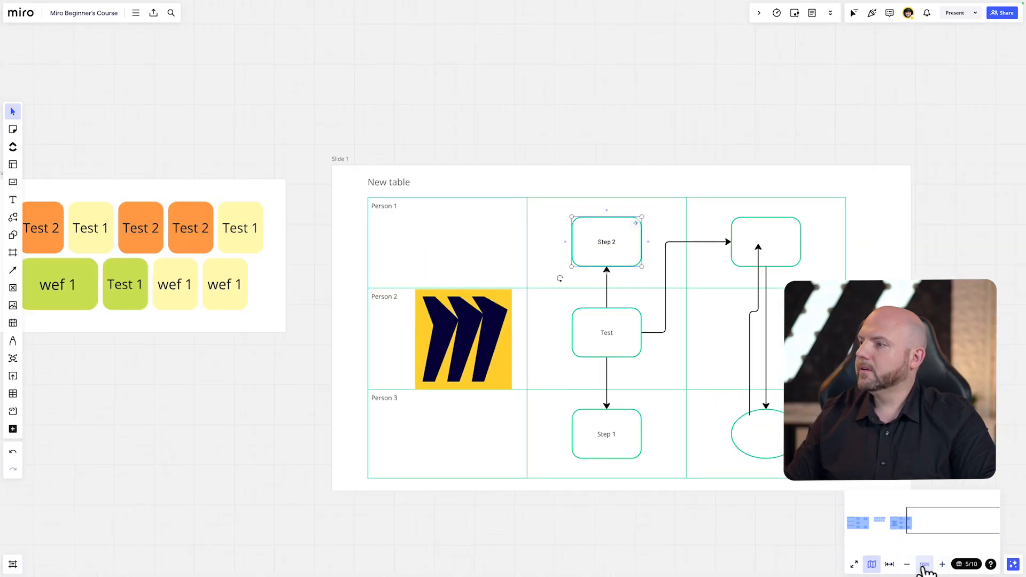
pyautogui.scroll(2, 868, 529)
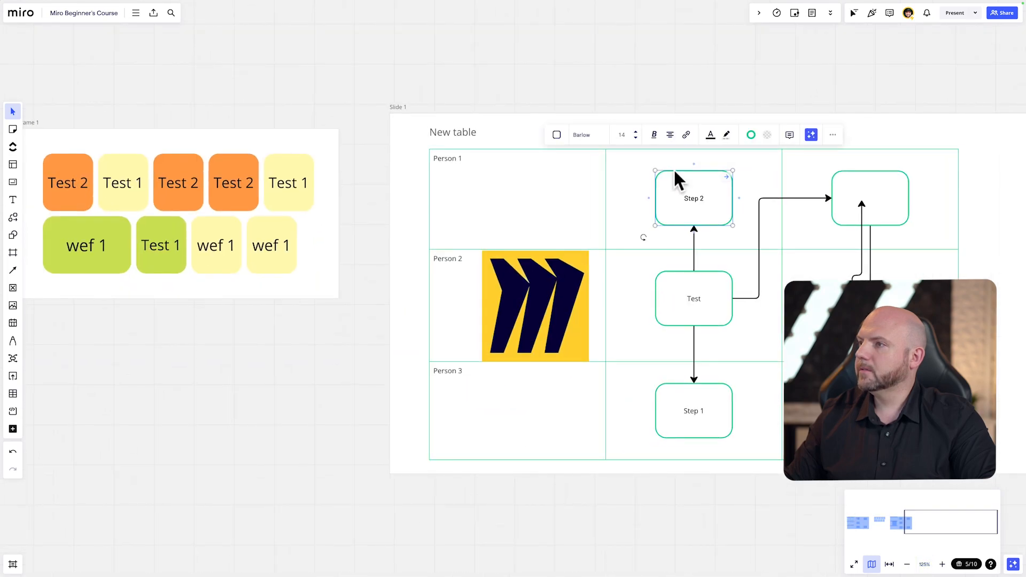
pyautogui.scroll(-10, 700, 194)
pyautogui.rightClick(866, 257)
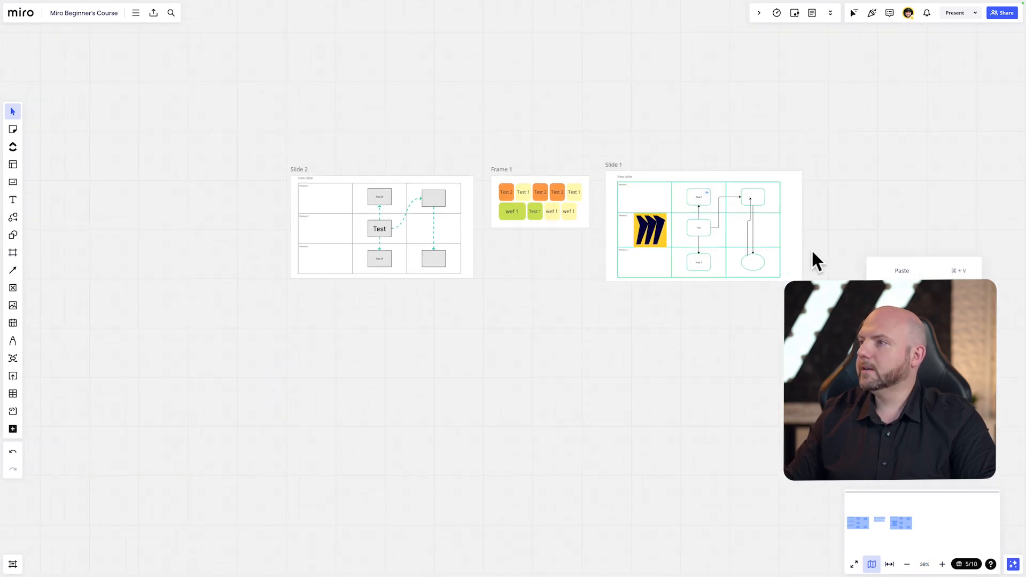
pyautogui.moveTo(856, 339); pyautogui.dragTo(228, 117)
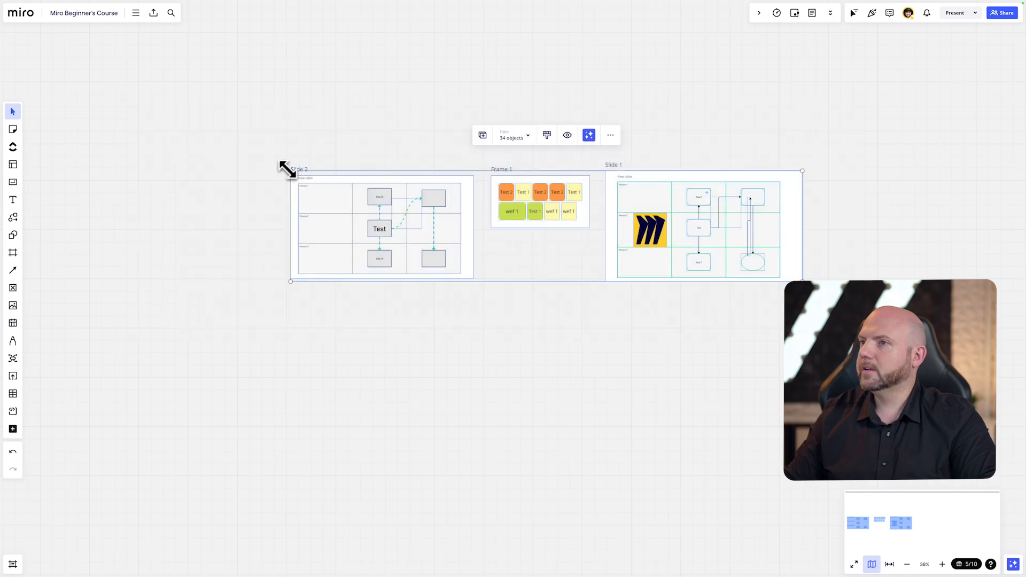
pyautogui.scroll(-5, 605, 444)
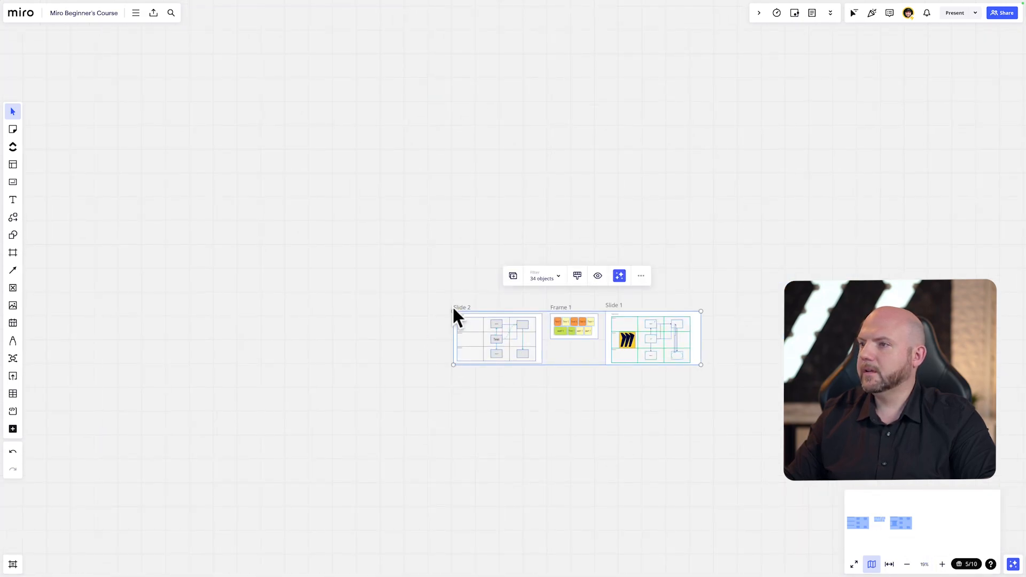
pyautogui.moveTo(453, 311); pyautogui.dragTo(44, 70)
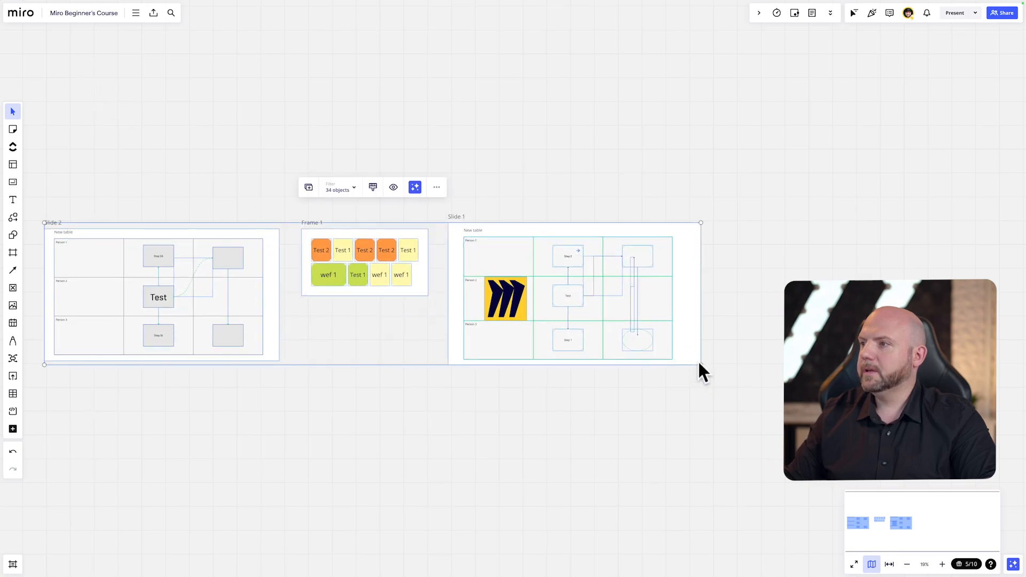
pyautogui.moveTo(700, 364); pyautogui.dragTo(975, 474)
pyautogui.click(973, 470)
# Examine the Step 2 shape's link icon, outline and connectors on Slide 1 at close and distant zoom levels
pyautogui.hscroll(5, 739, 447)
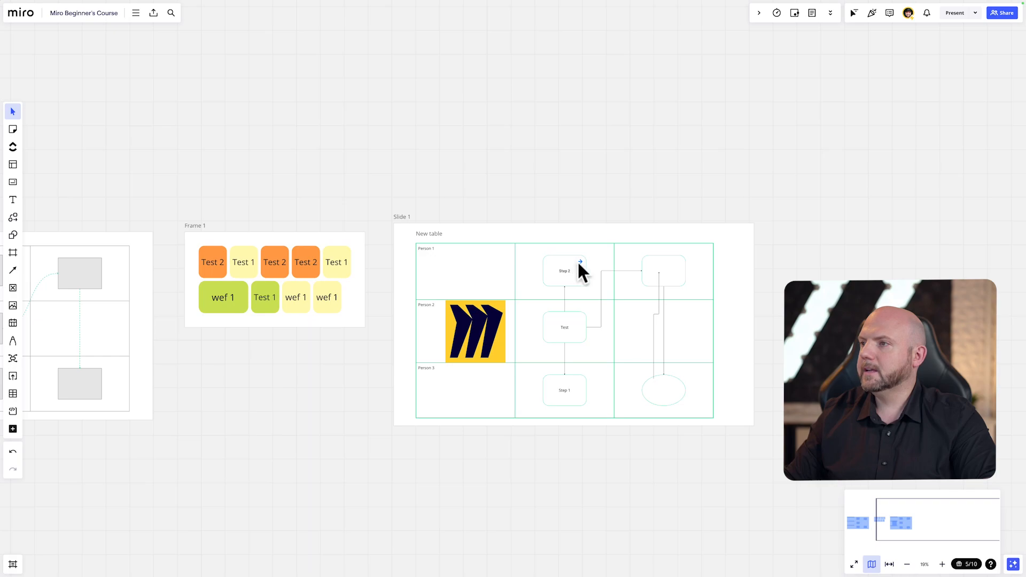
pyautogui.scroll(3, 579, 267)
pyautogui.scroll(3, 579, 270)
pyautogui.scroll(-10, 576, 272)
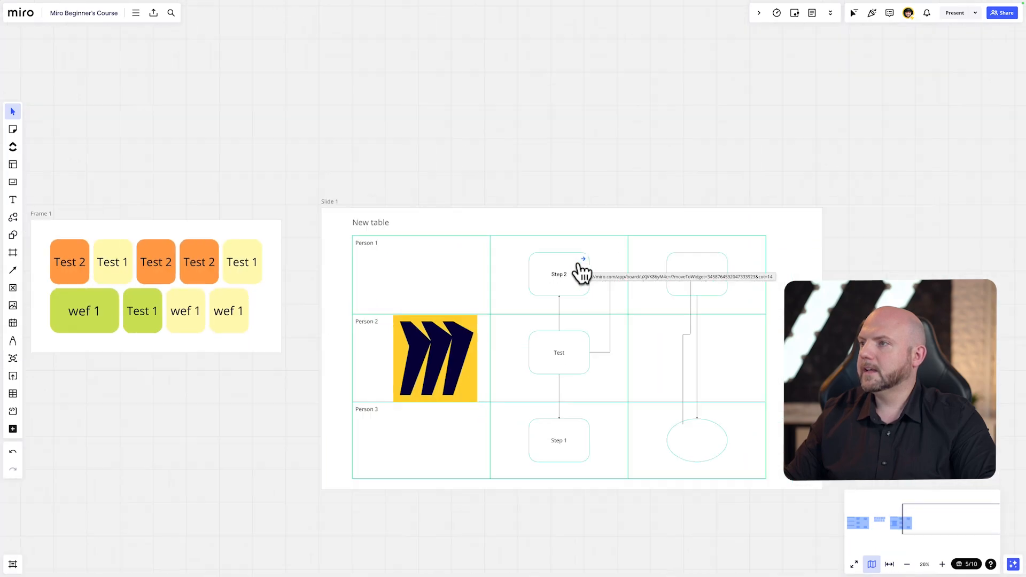
pyautogui.scroll(15, 585, 267)
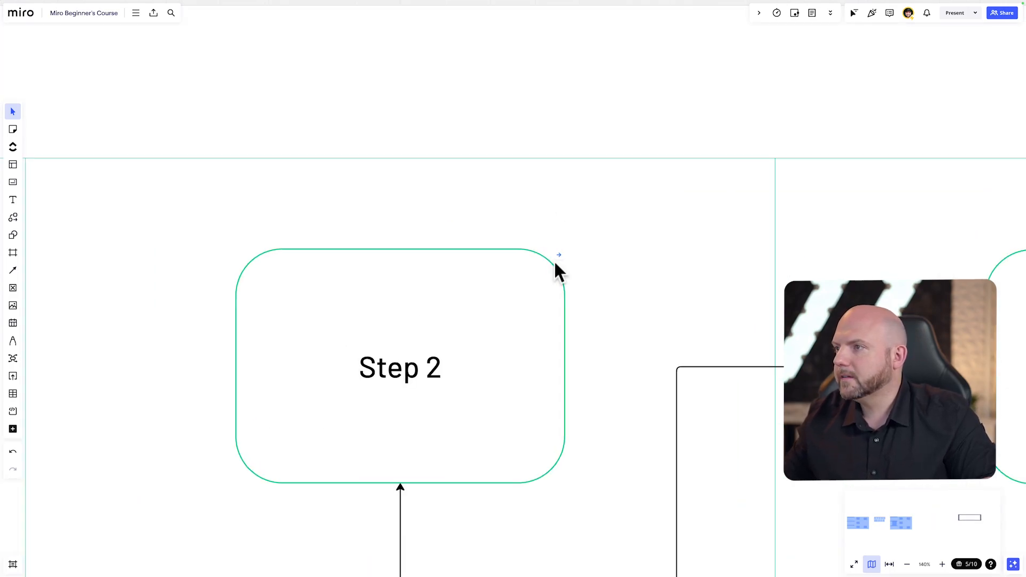
pyautogui.scroll(-6, 555, 262)
pyautogui.scroll(6, 554, 262)
pyautogui.scroll(2, 555, 263)
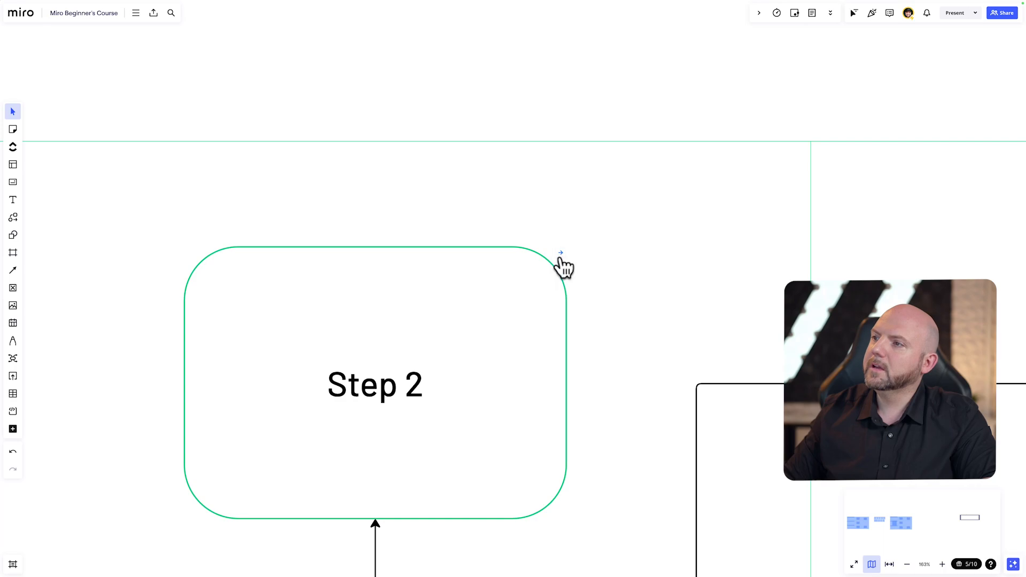
pyautogui.scroll(-15, 521, 336)
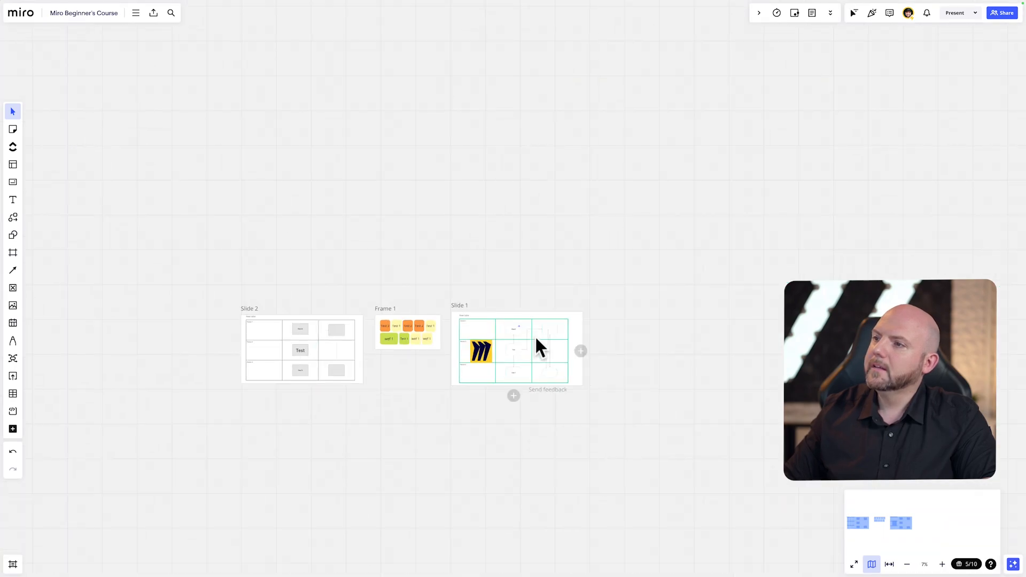
# Select all the board's content, scale it down proportionally, and view it at 100% zoom
pyautogui.scroll(2, 536, 340)
pyautogui.moveTo(687, 494); pyautogui.dragTo(111, 290)
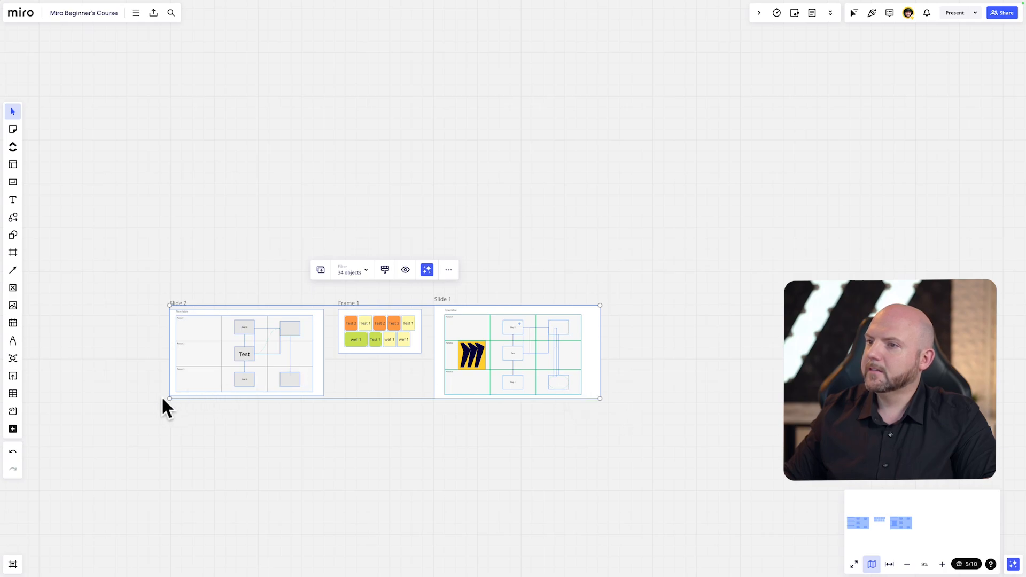
pyautogui.moveTo(170, 398); pyautogui.dragTo(530, 324)
pyautogui.hotkey('ctrl', 'z')
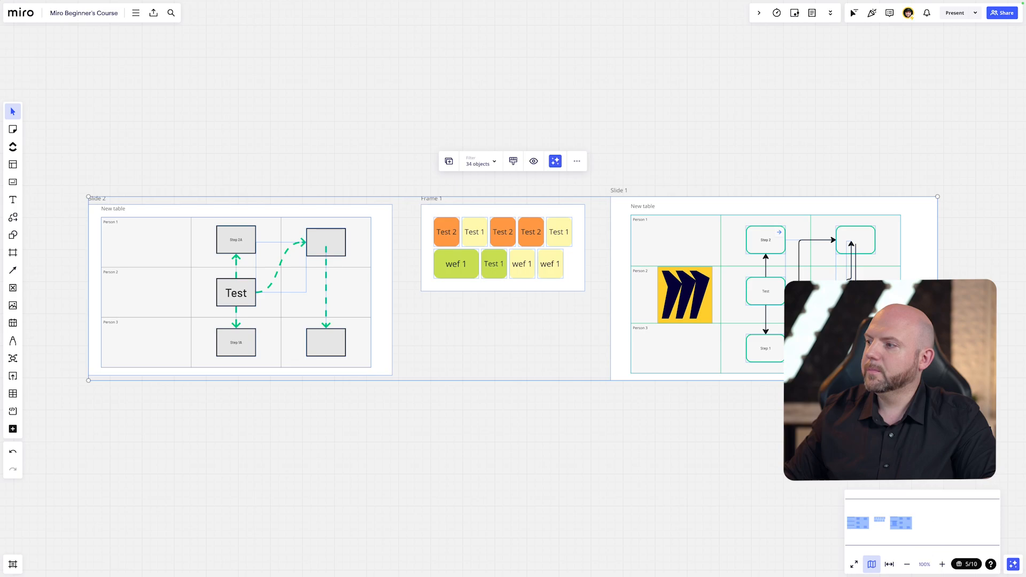
pyautogui.click(657, 416)
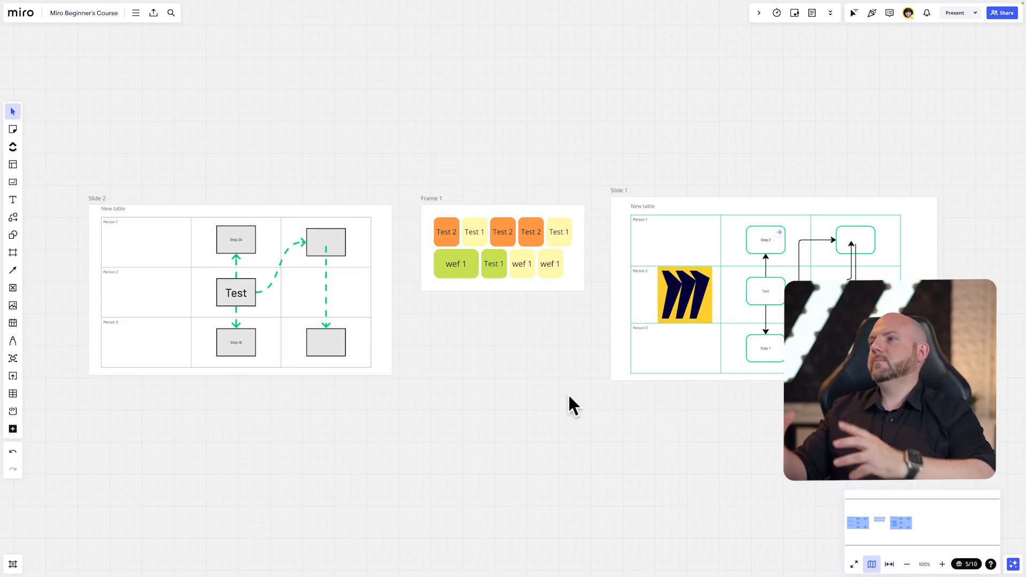